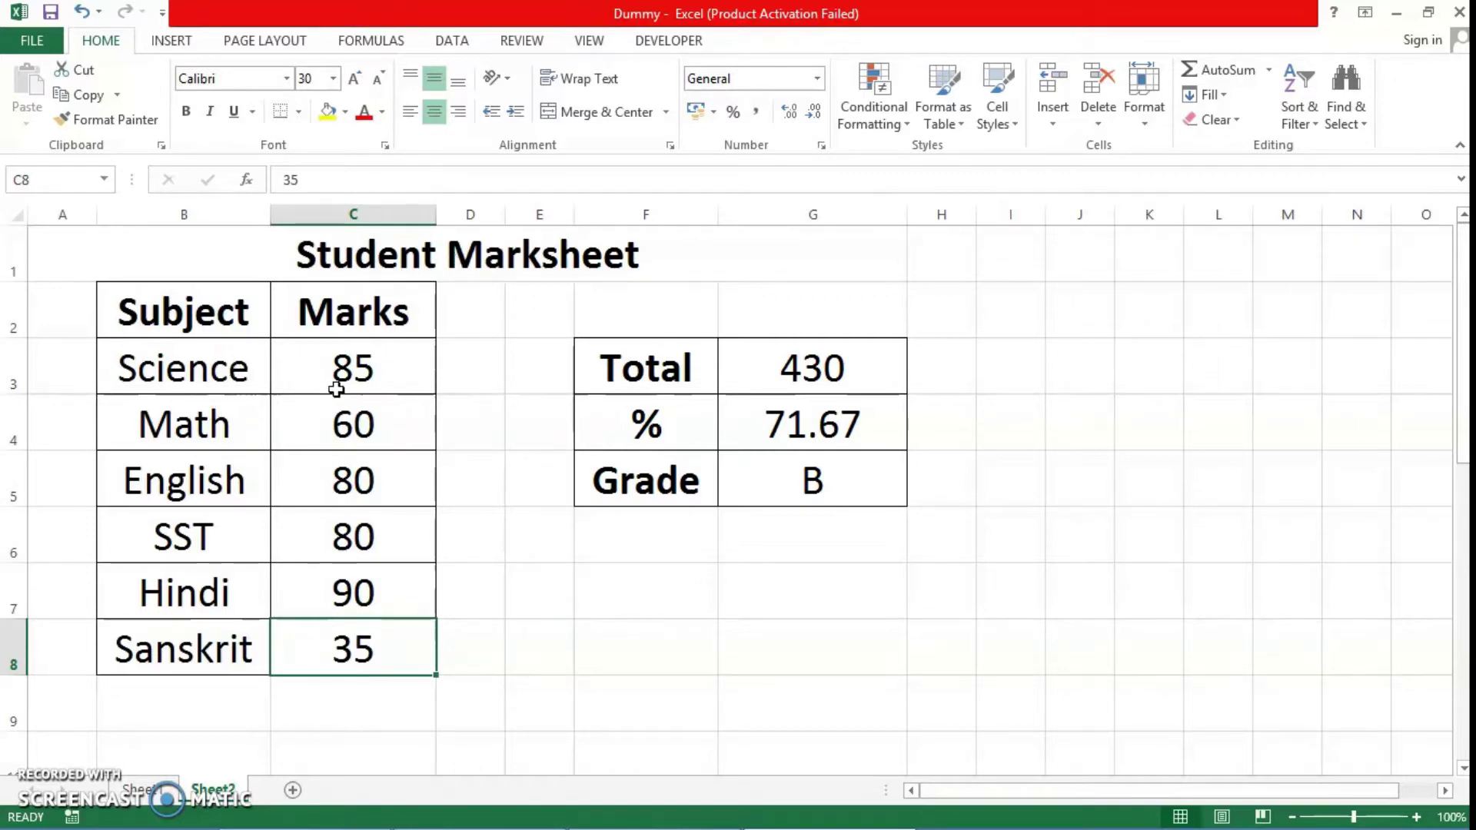
Review the Science and Sanskrit marks and the Total, % and Grade formulas in G3:G5
left_click(359, 367)
left_click(365, 651)
left_click(761, 372)
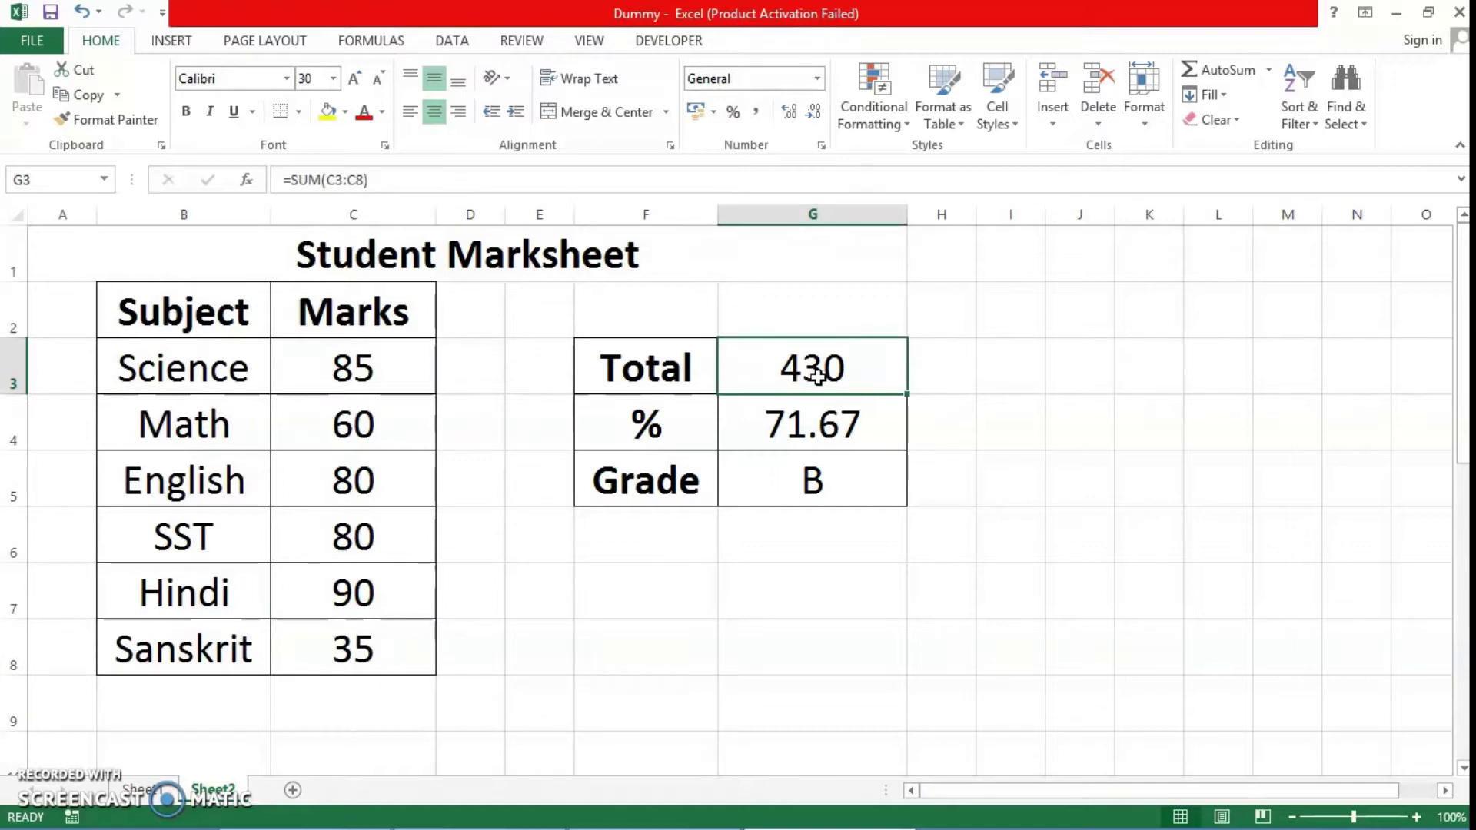
left_click(827, 431)
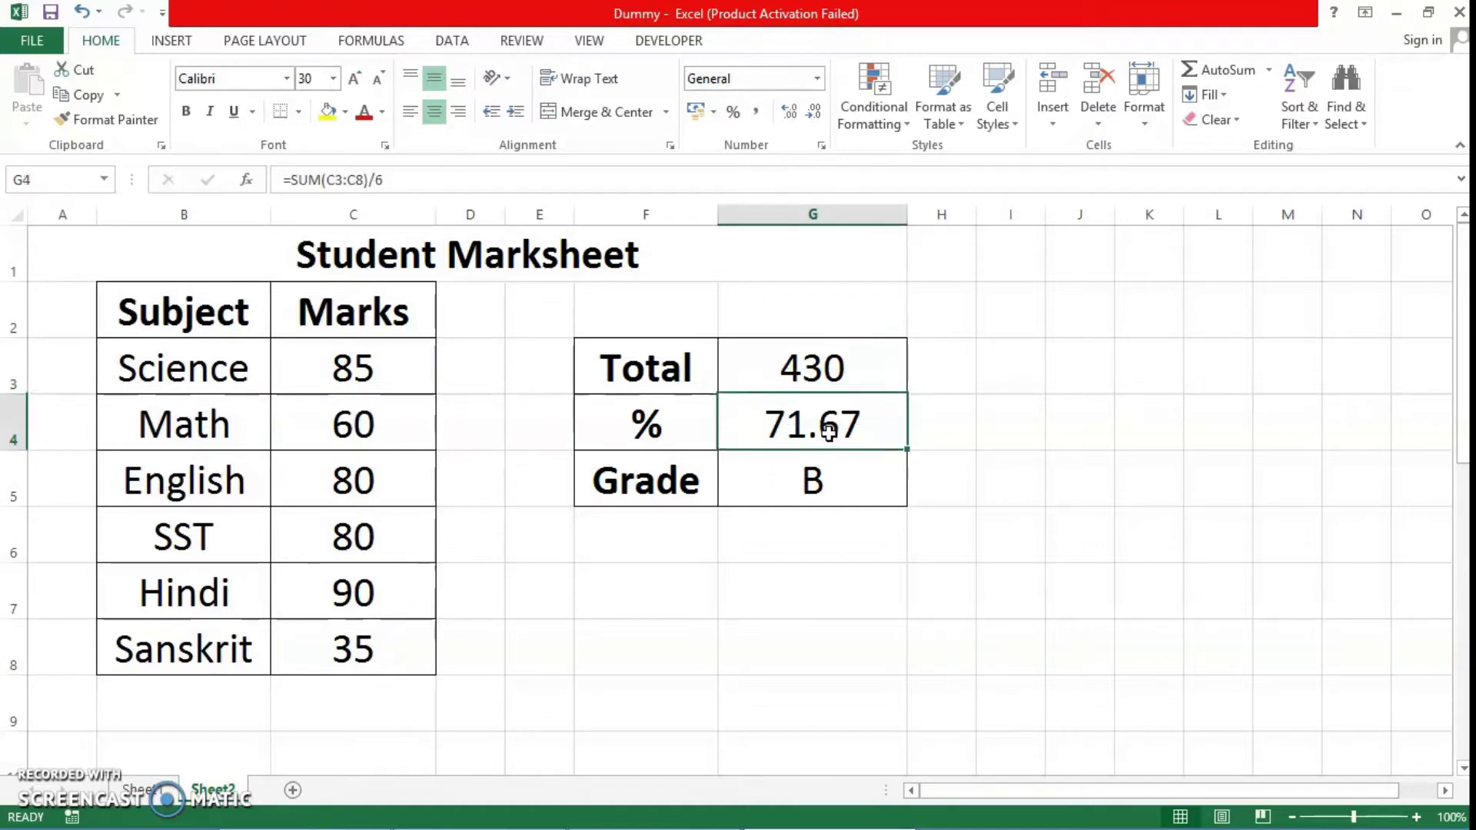
left_click(820, 510)
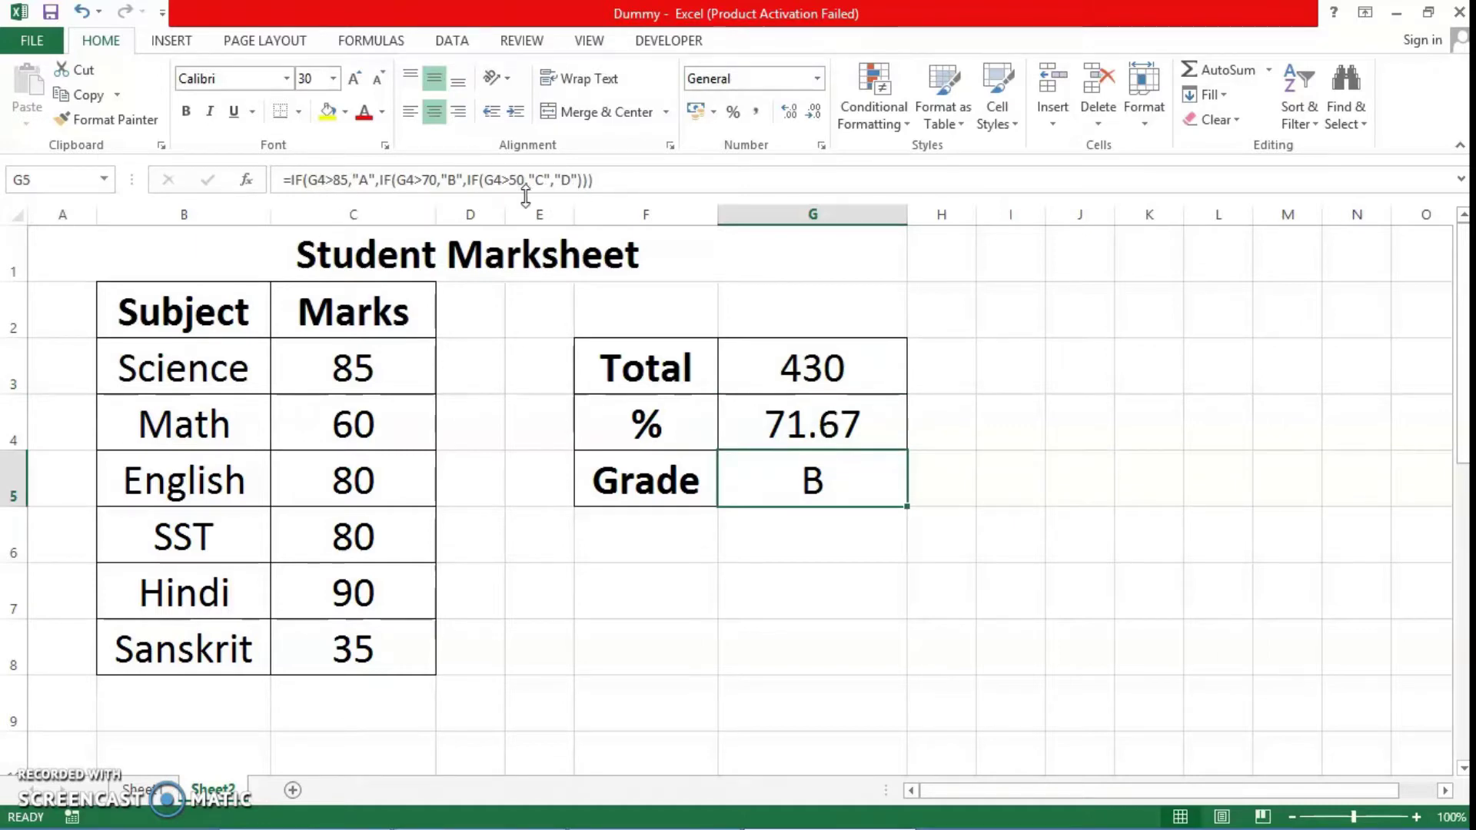
left_click(743, 312)
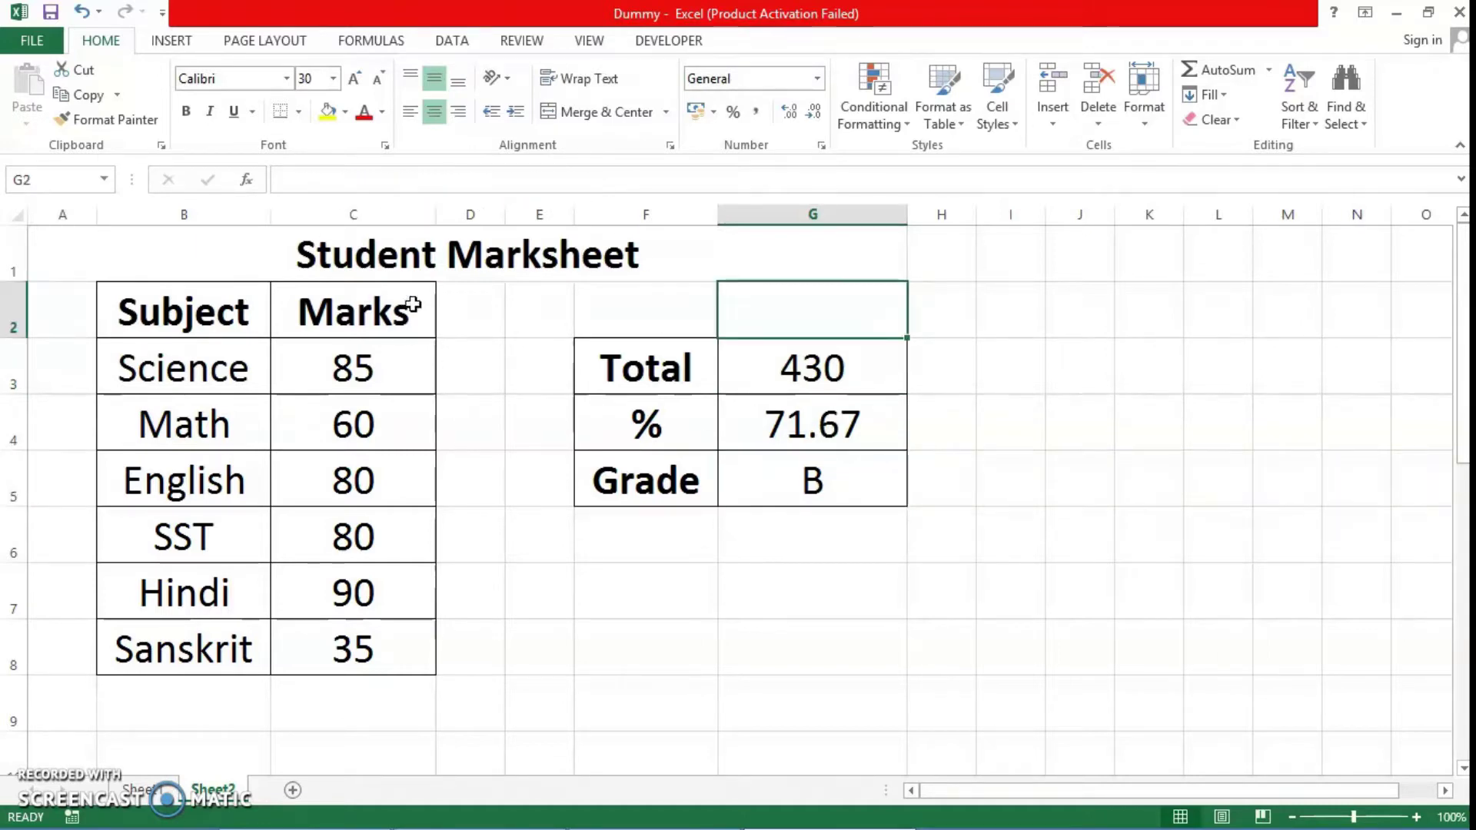
left_click(453, 44)
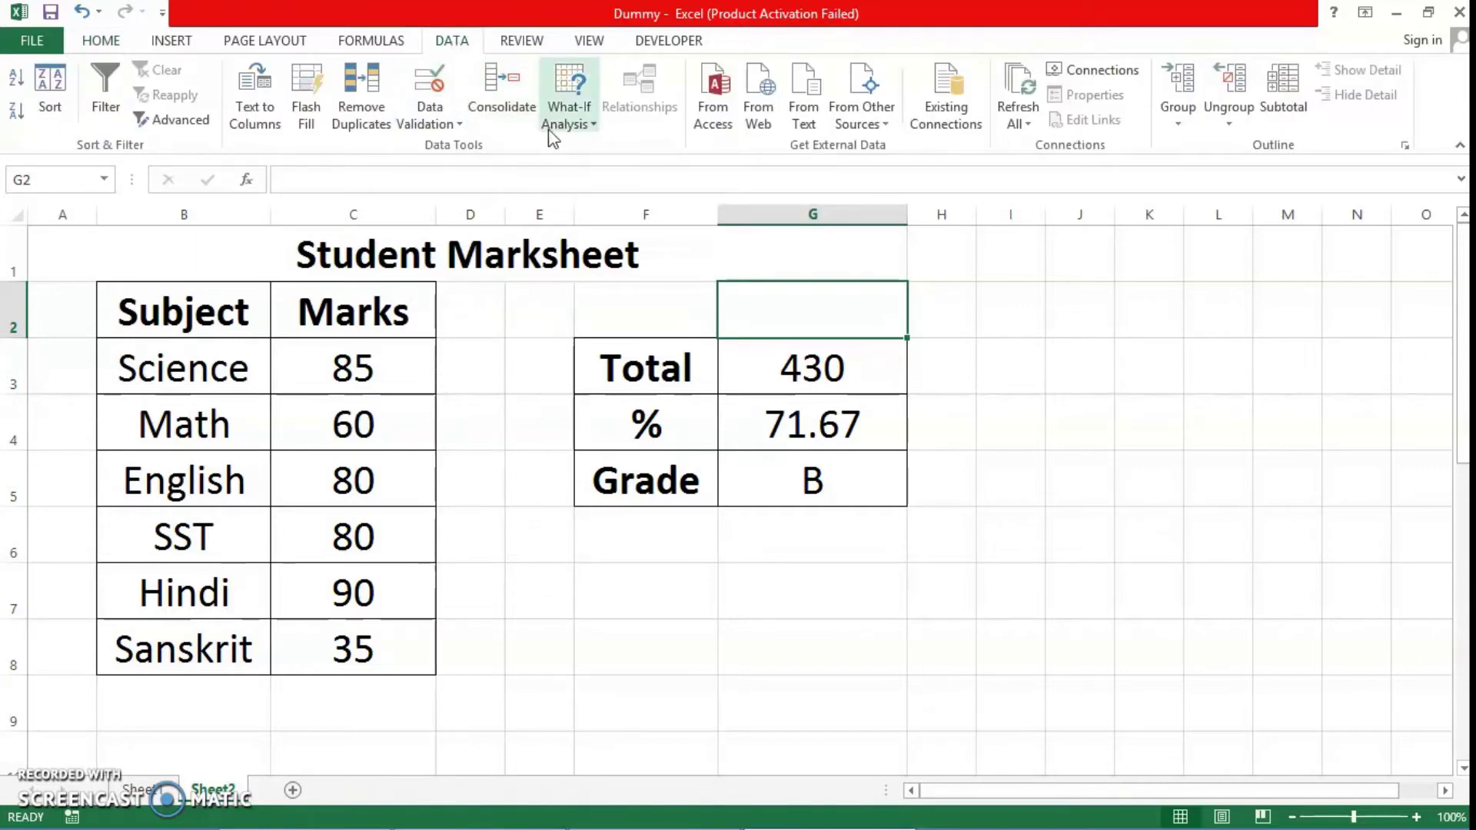
Add a scenario named Sciene,Math with changing cells C3:C4
left_click(570, 124)
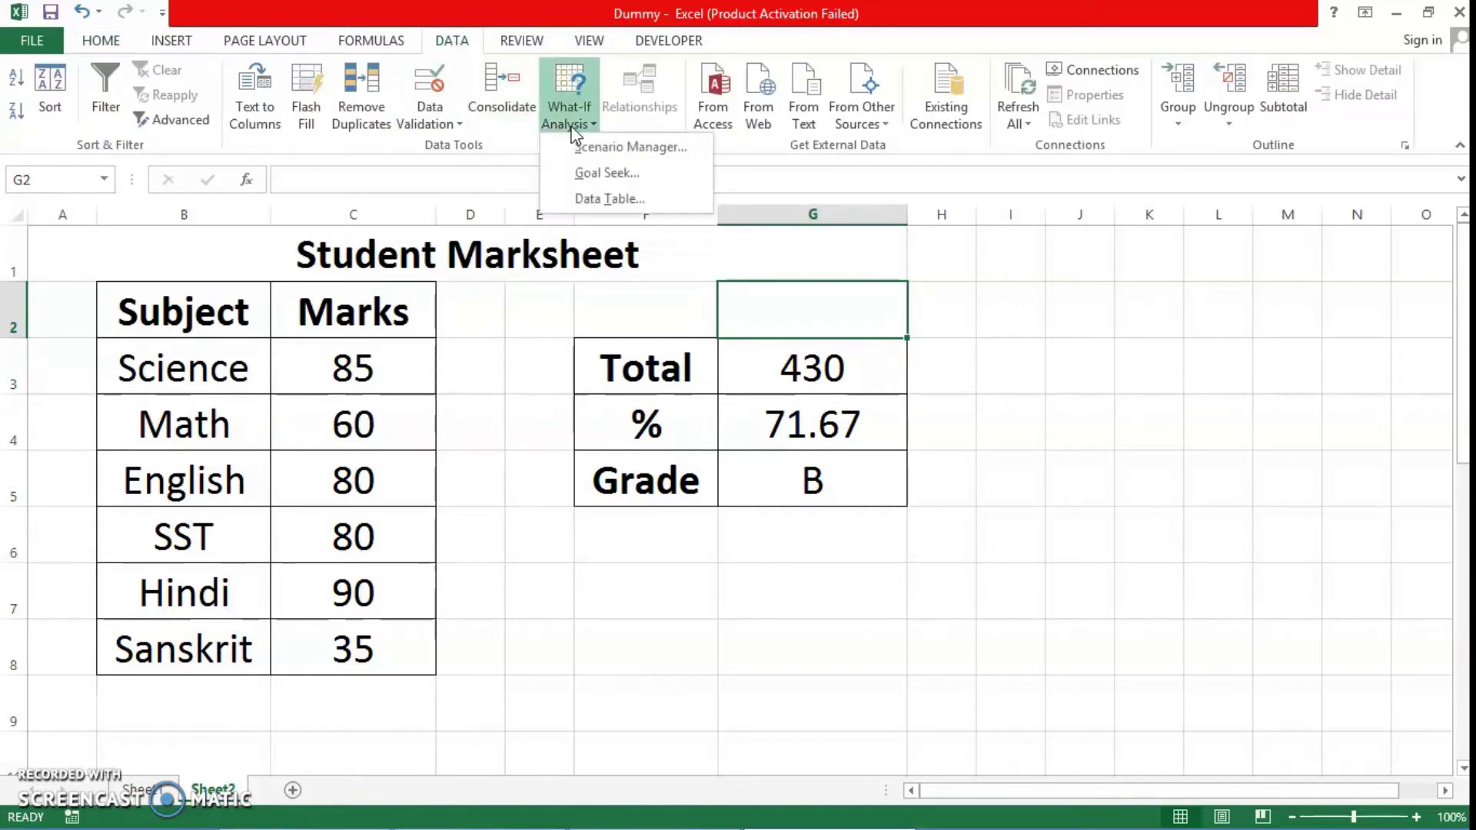
left_click(634, 156)
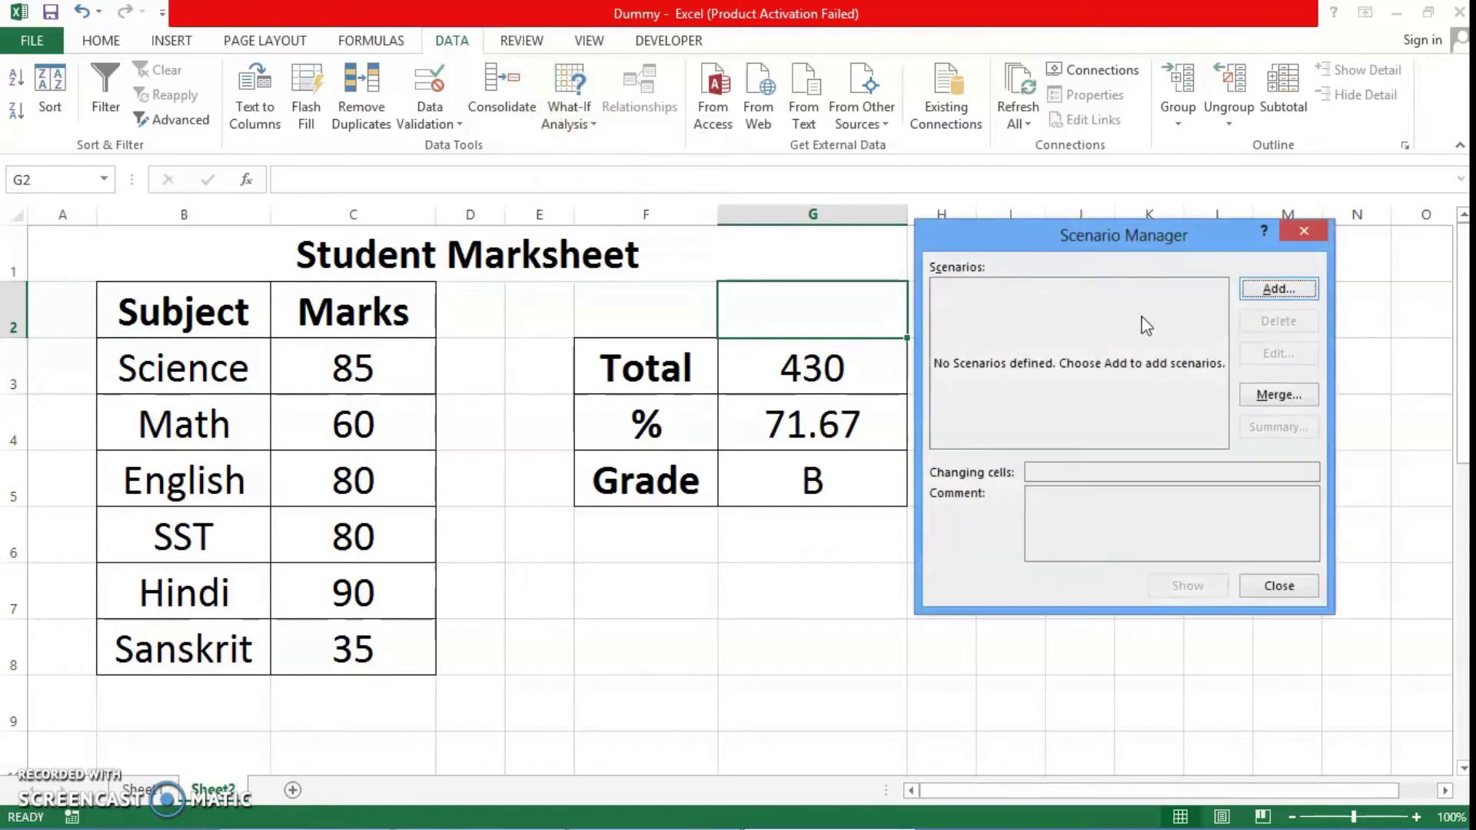
left_click(1279, 289)
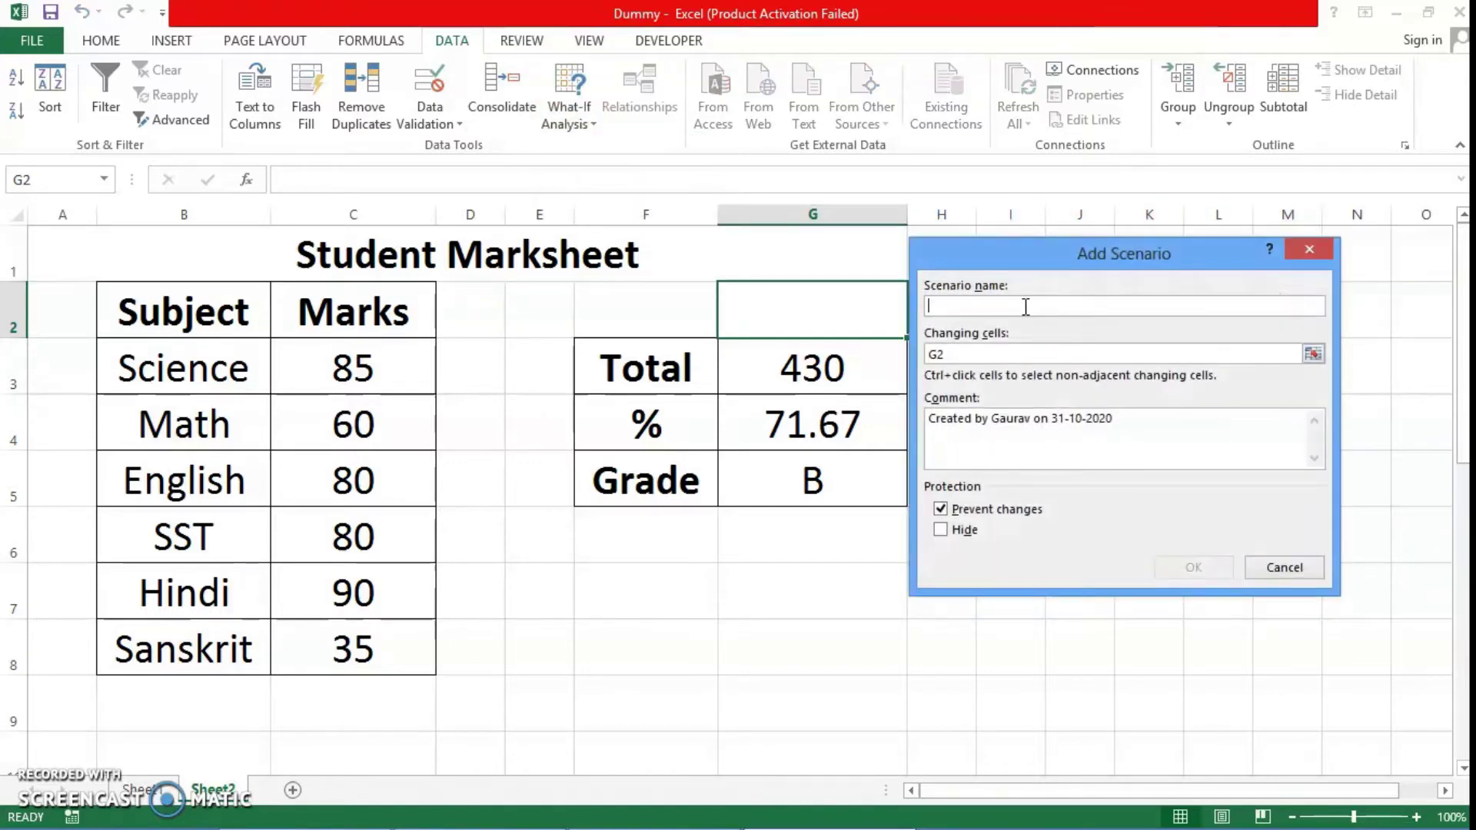
type("Sciene,")
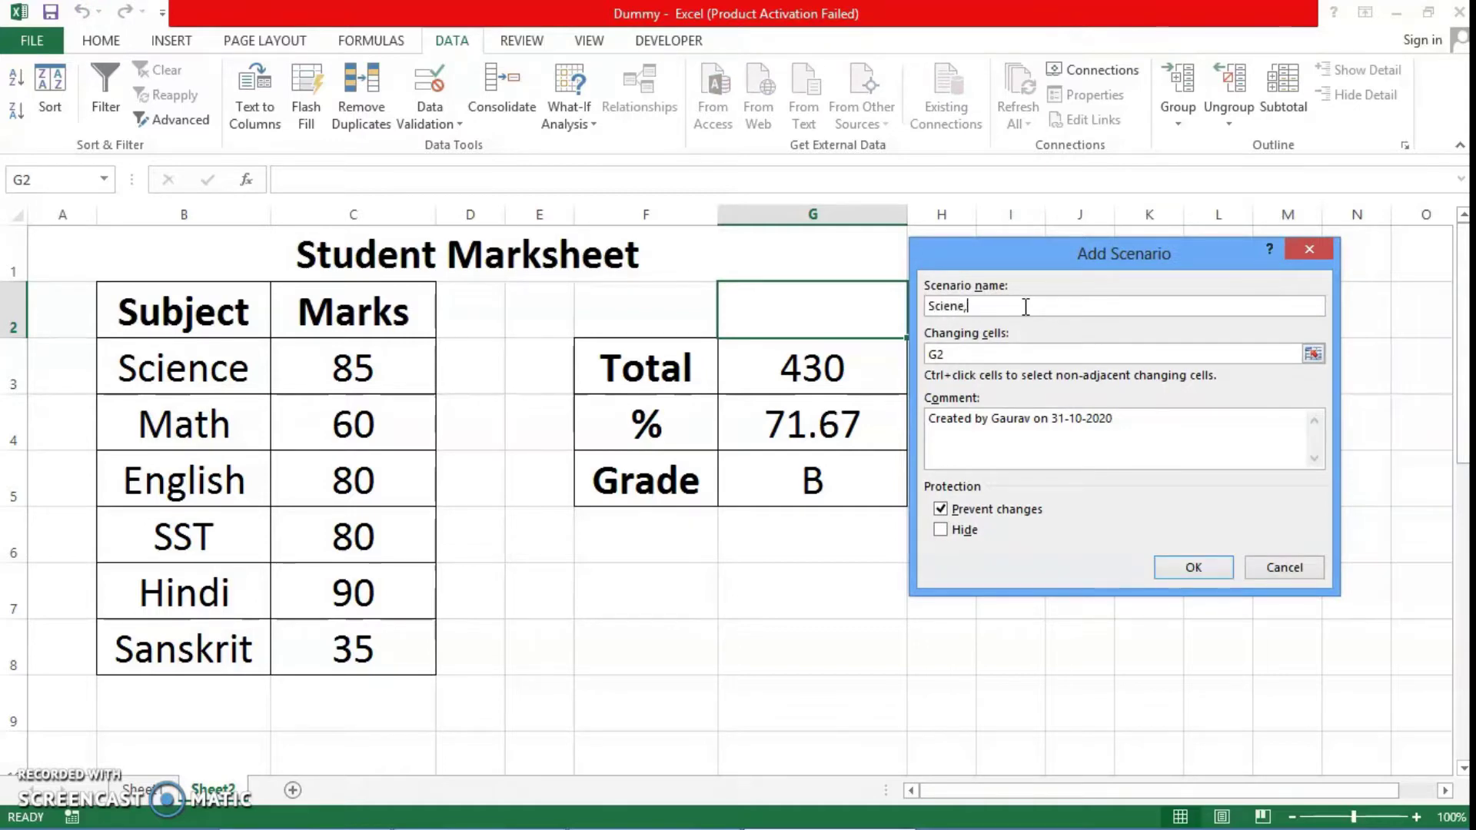
type("Math")
double_click(970, 354)
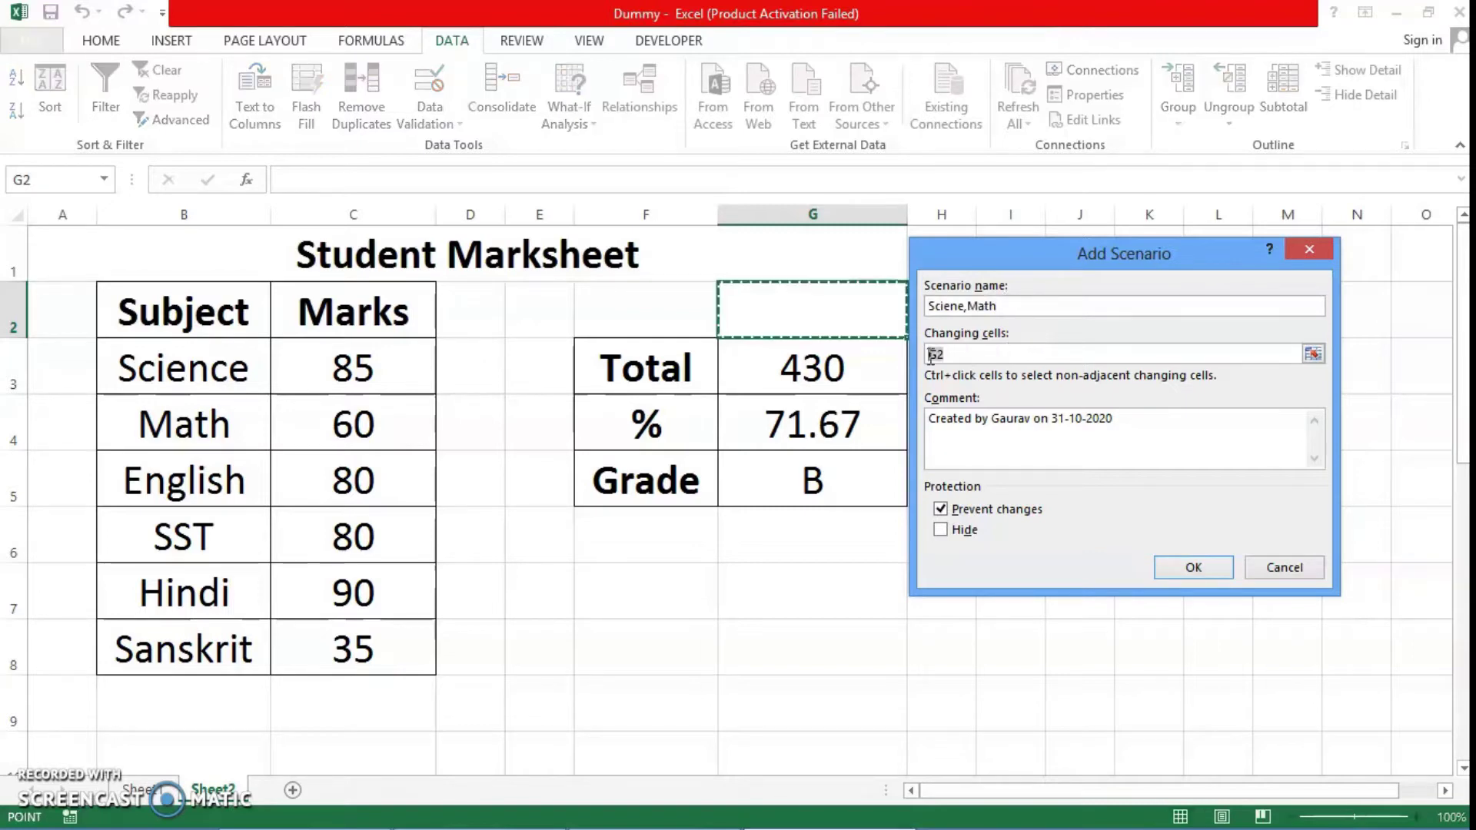
key("BackSpace")
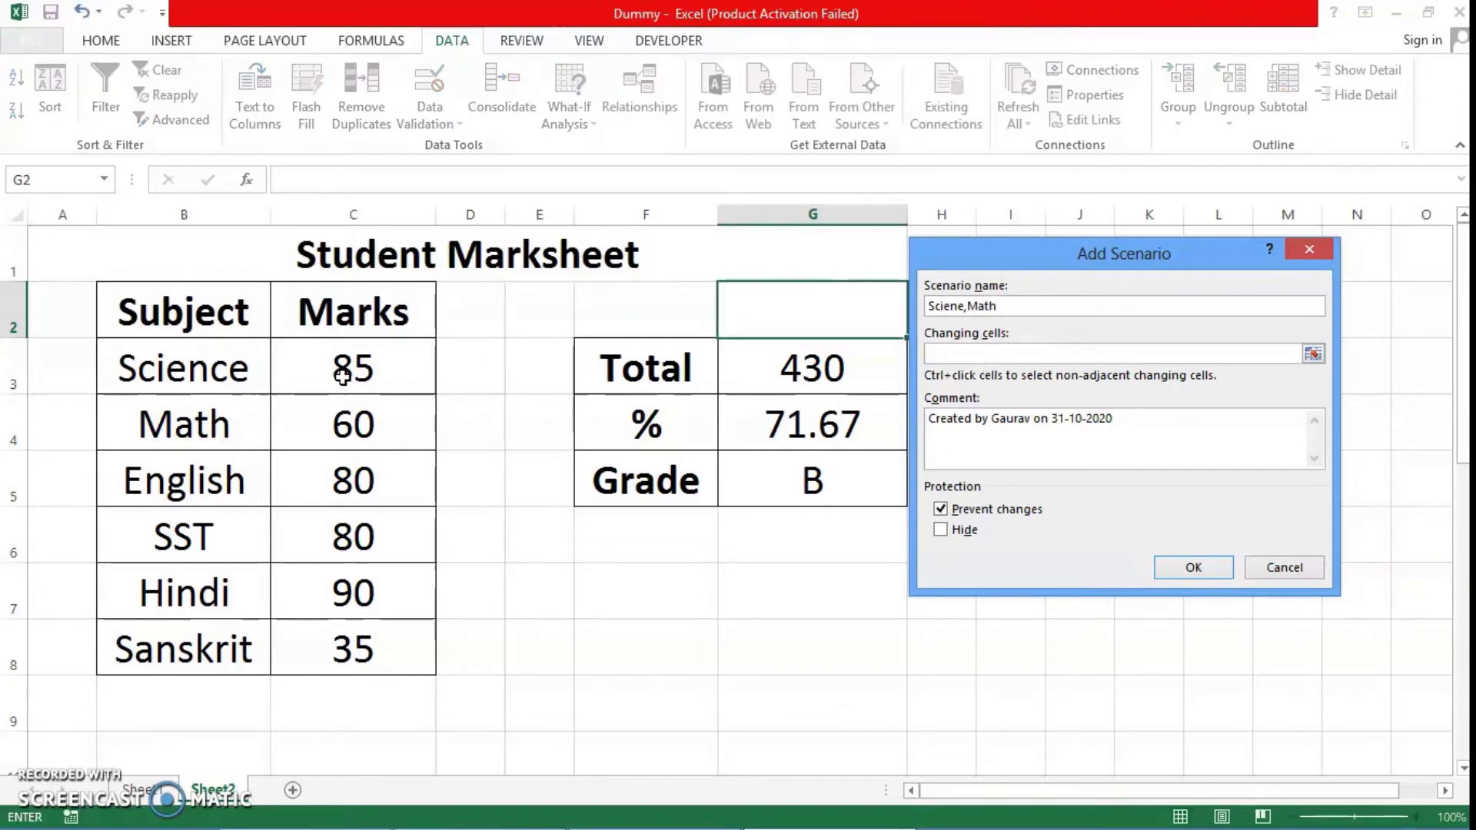
left_click_drag(349, 369, 350, 422)
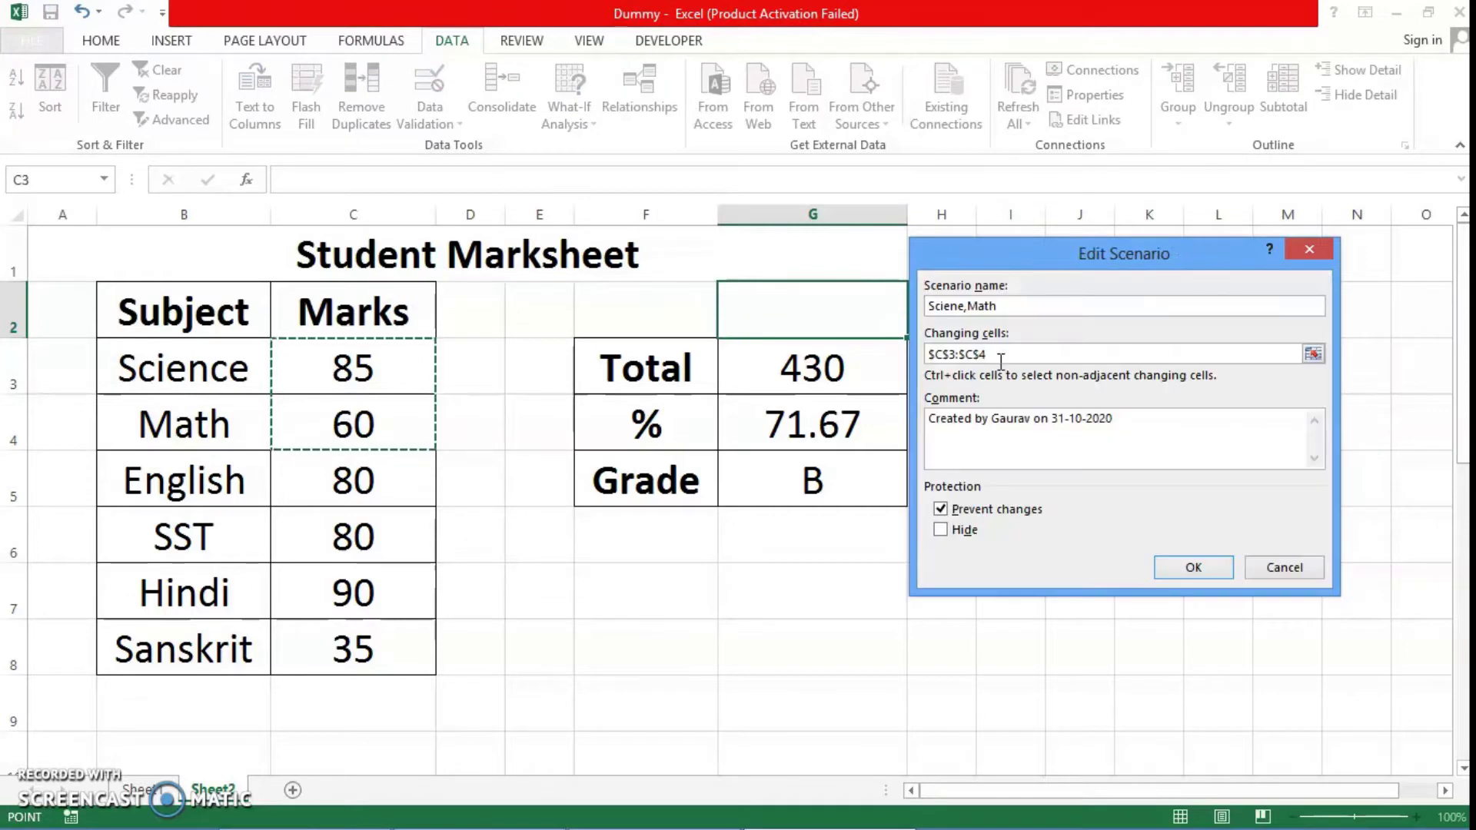
Replace the comment with 'Changes in Science & Math' and set both values to 90
left_click_drag(1116, 419, 915, 428)
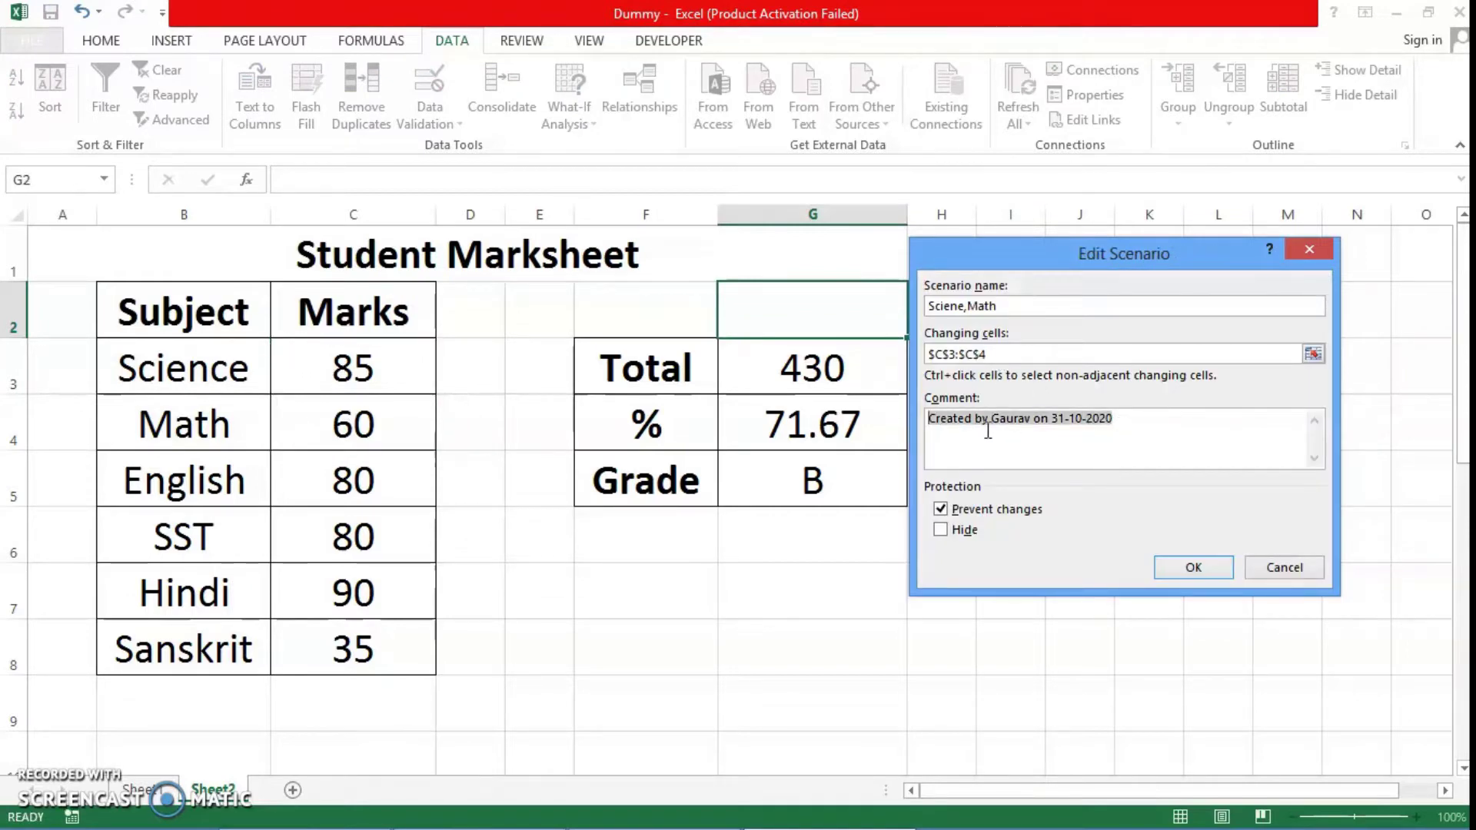
key("BackSpace")
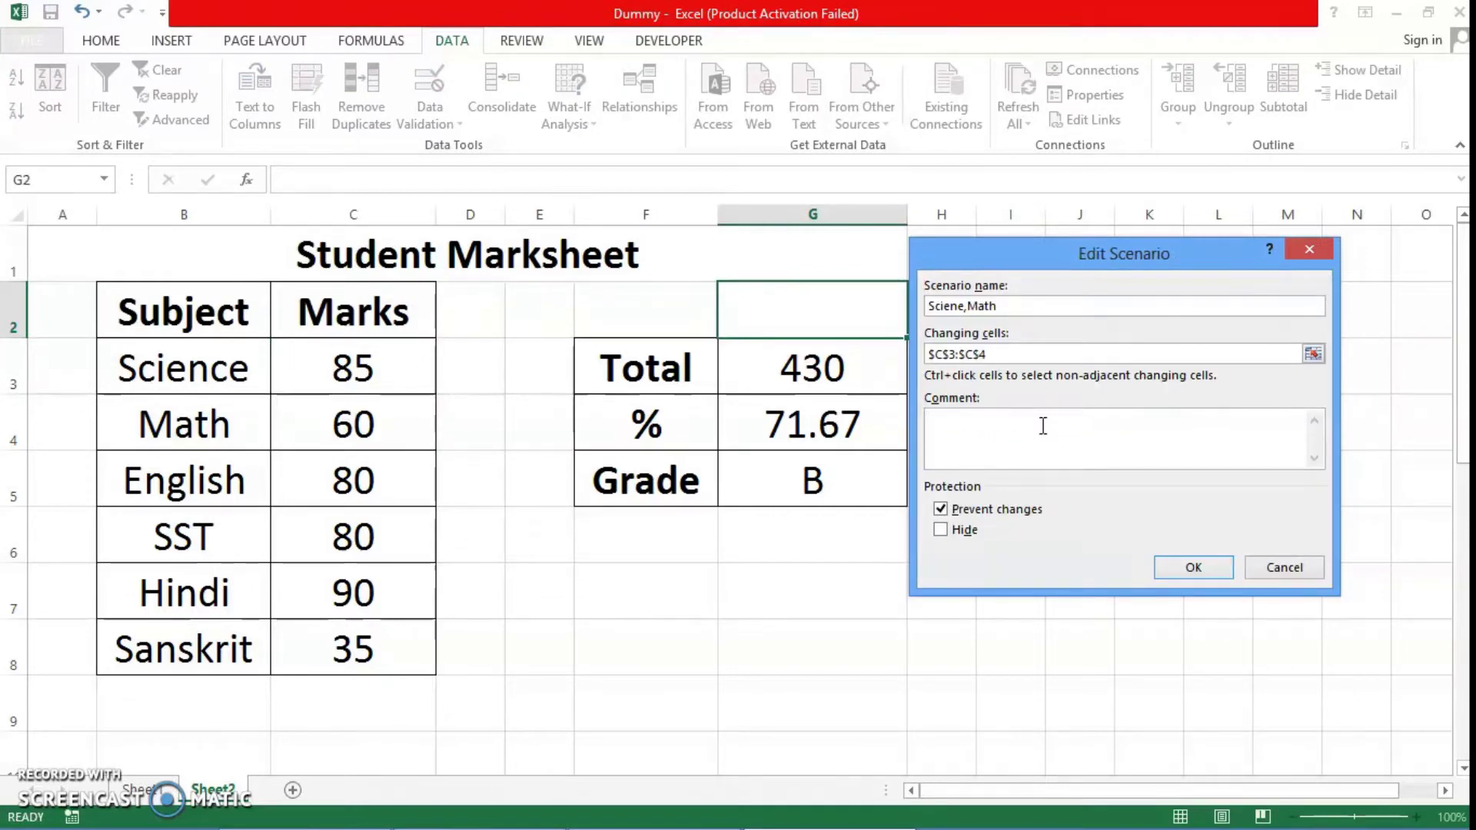
type("Changes in Science & Math")
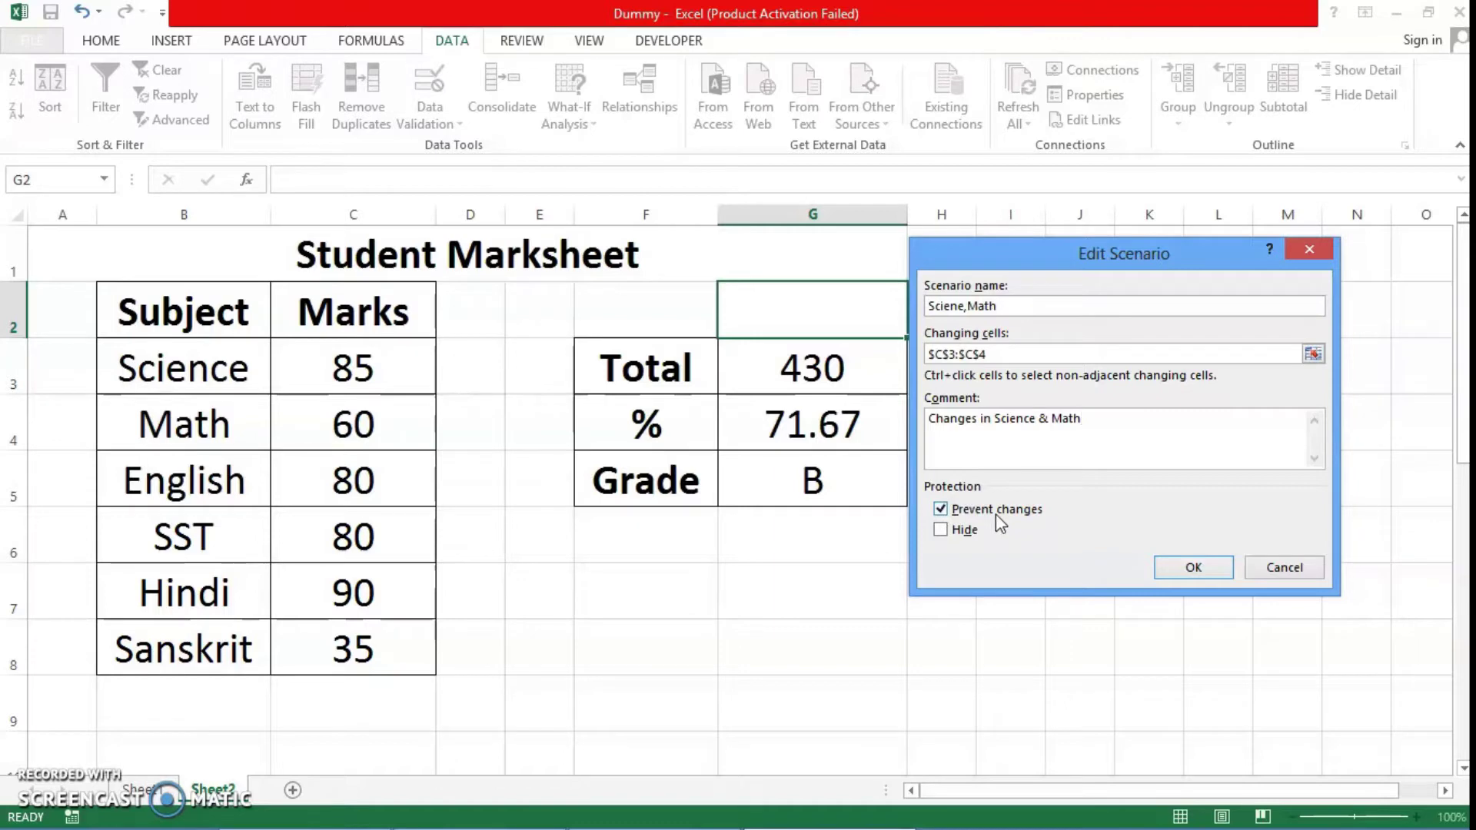
left_click(1180, 578)
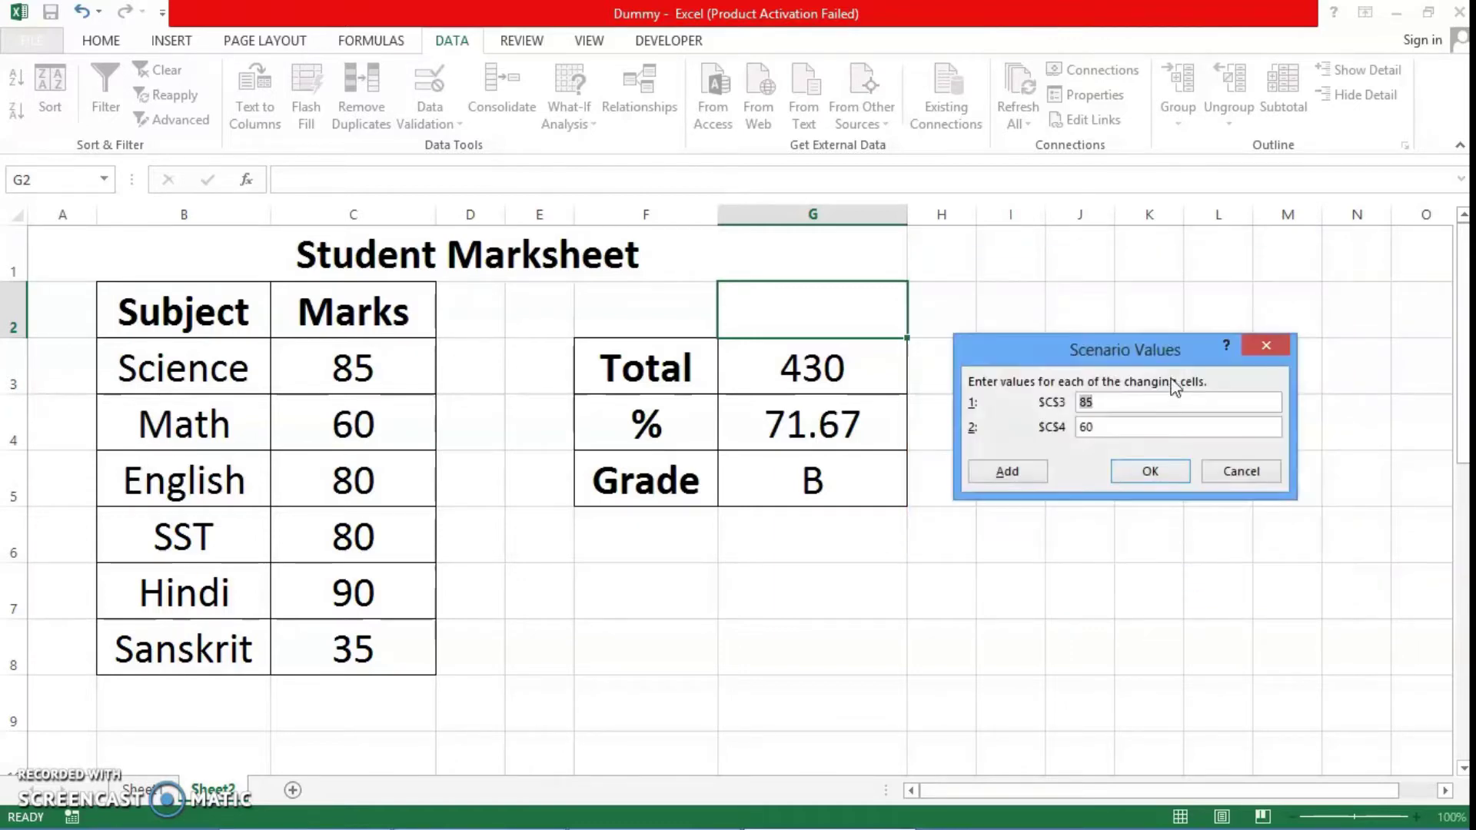
left_click(1106, 406)
key("Tab")
type("90")
Add a Math,English scenario changing C4:C5 to 90 and 70
left_click(1003, 473)
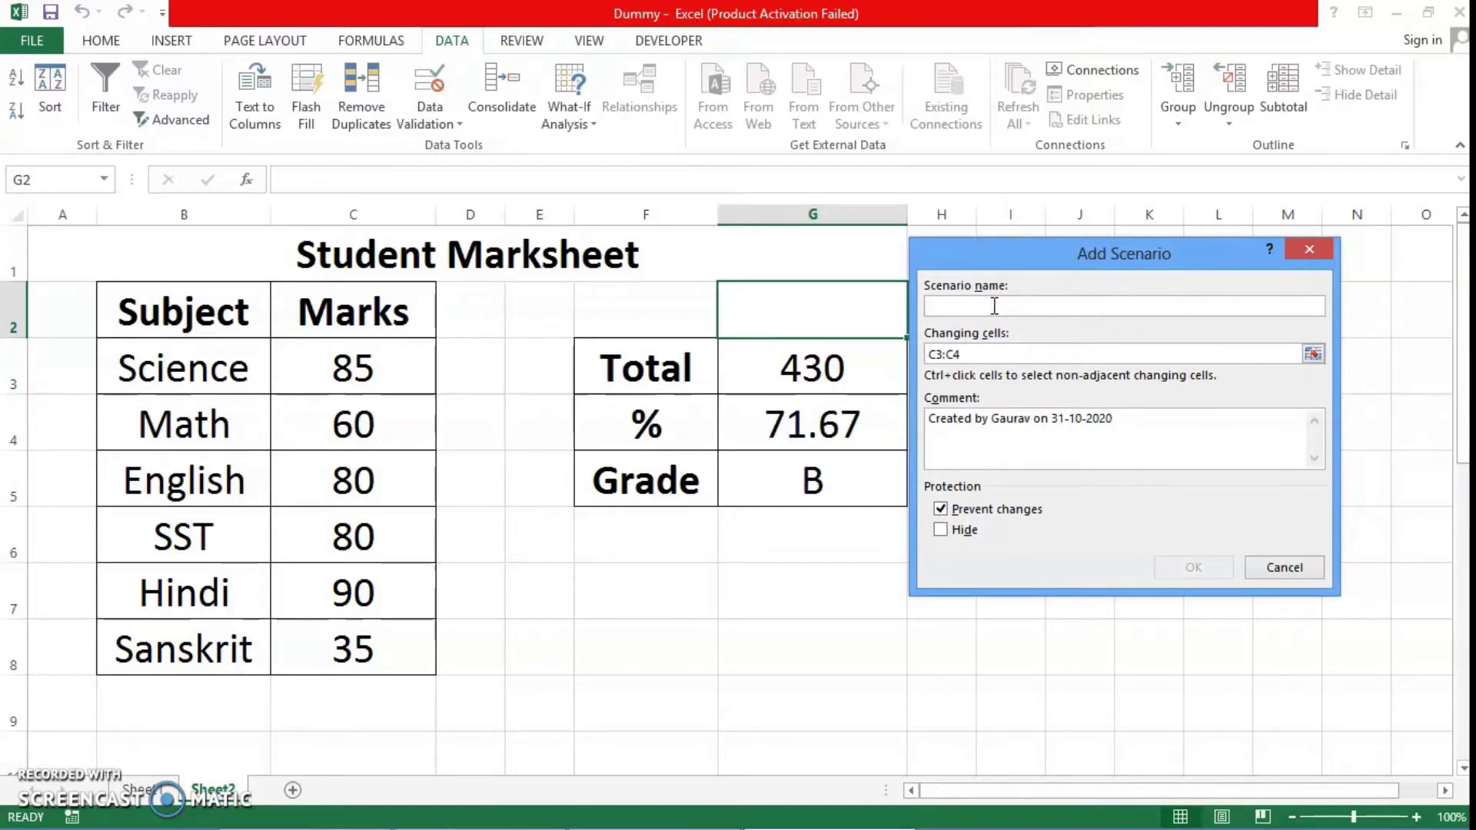
type("M")
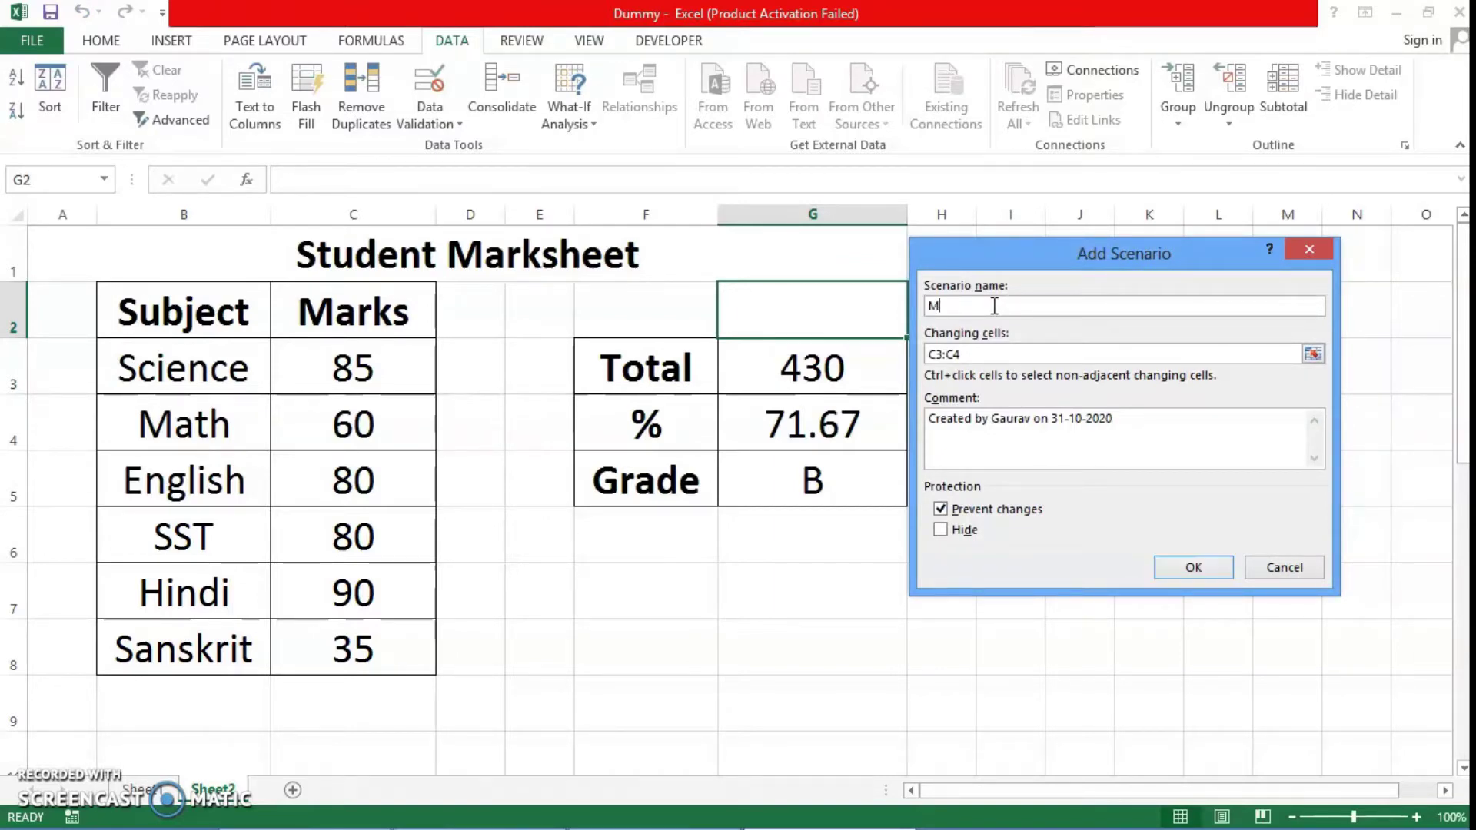
type("ath,Engl")
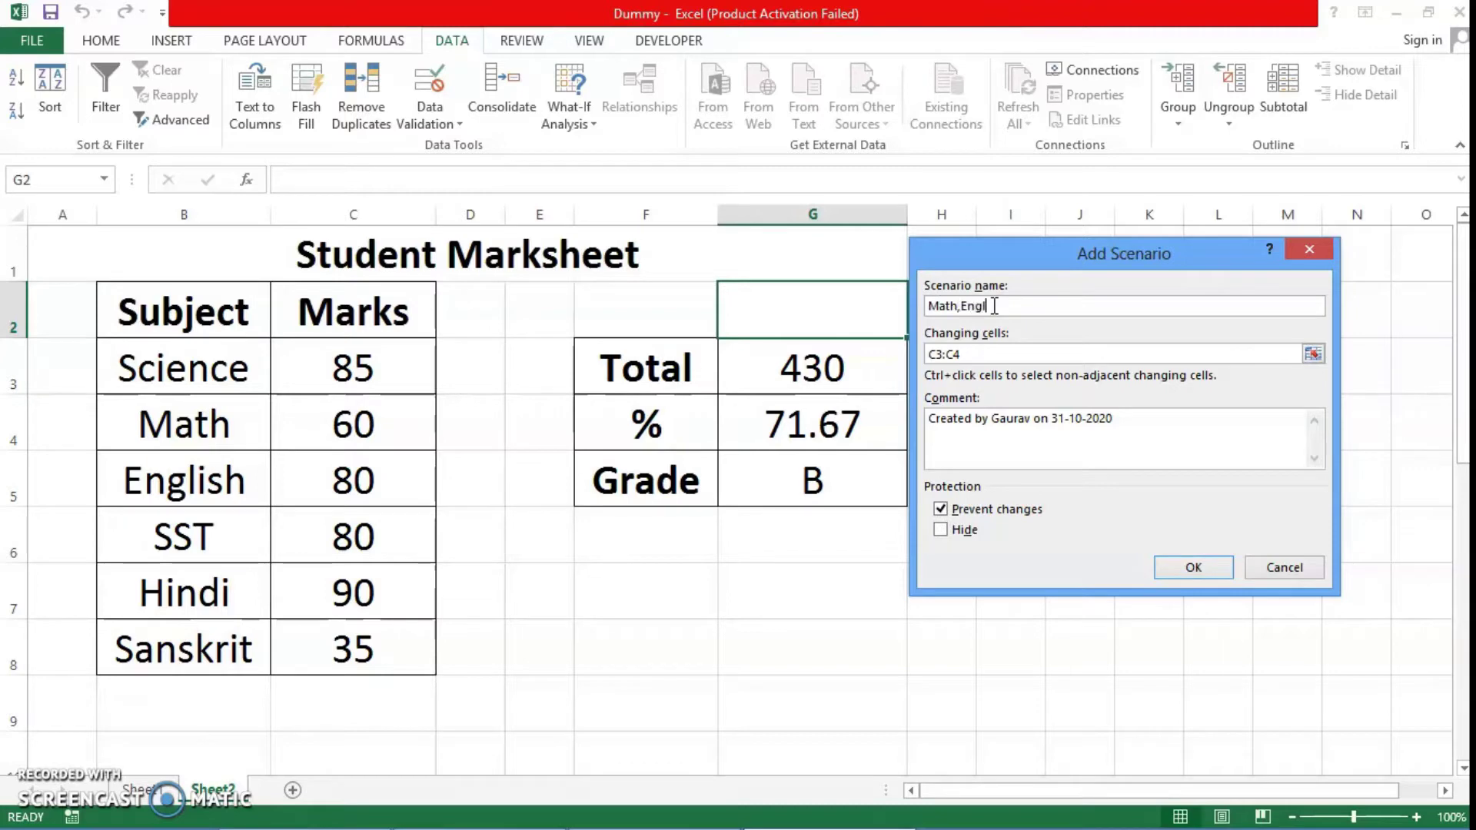
type("ish")
left_click_drag(980, 353, 921, 370)
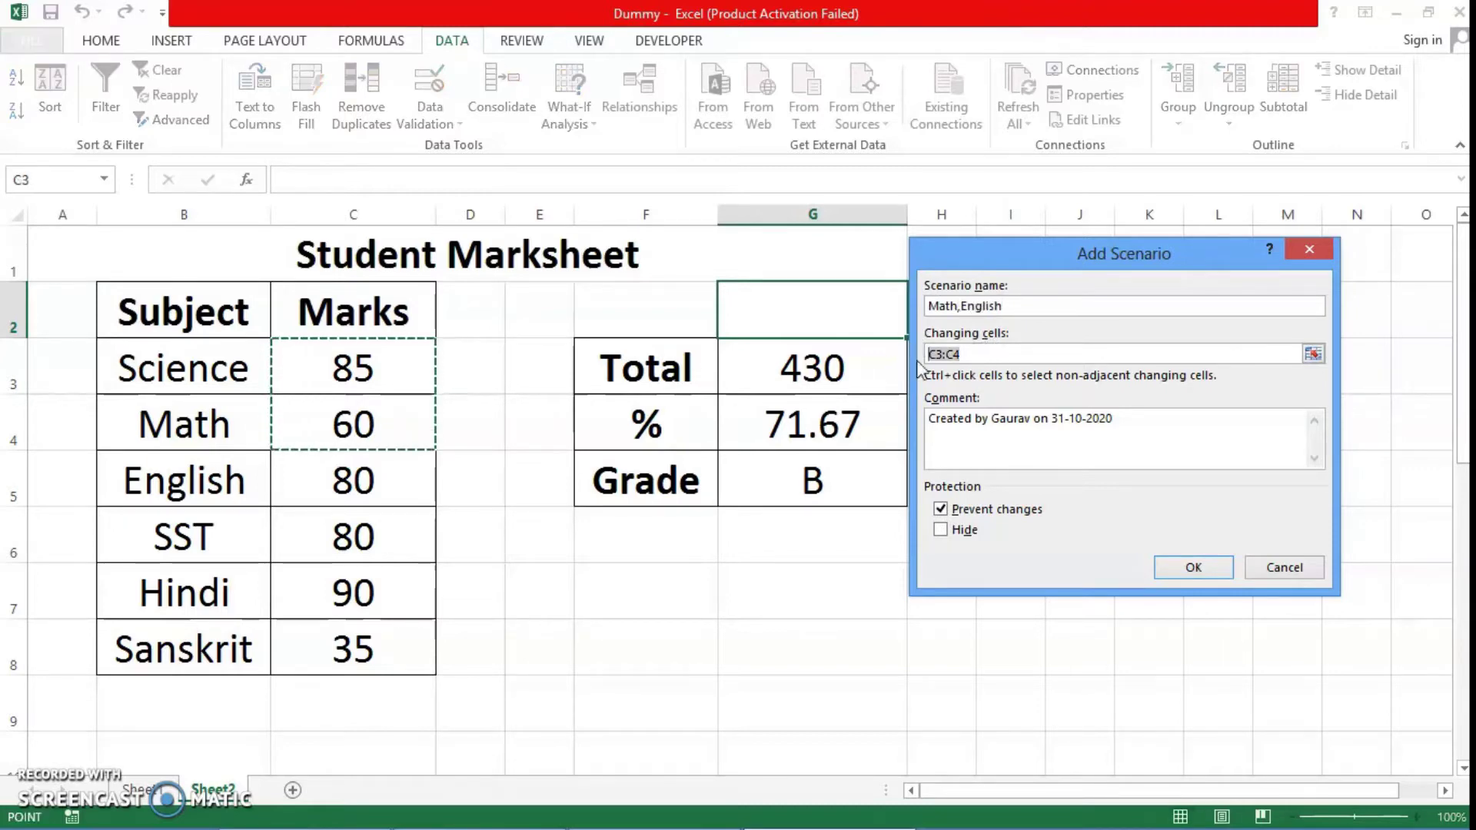
left_click_drag(352, 421, 357, 463)
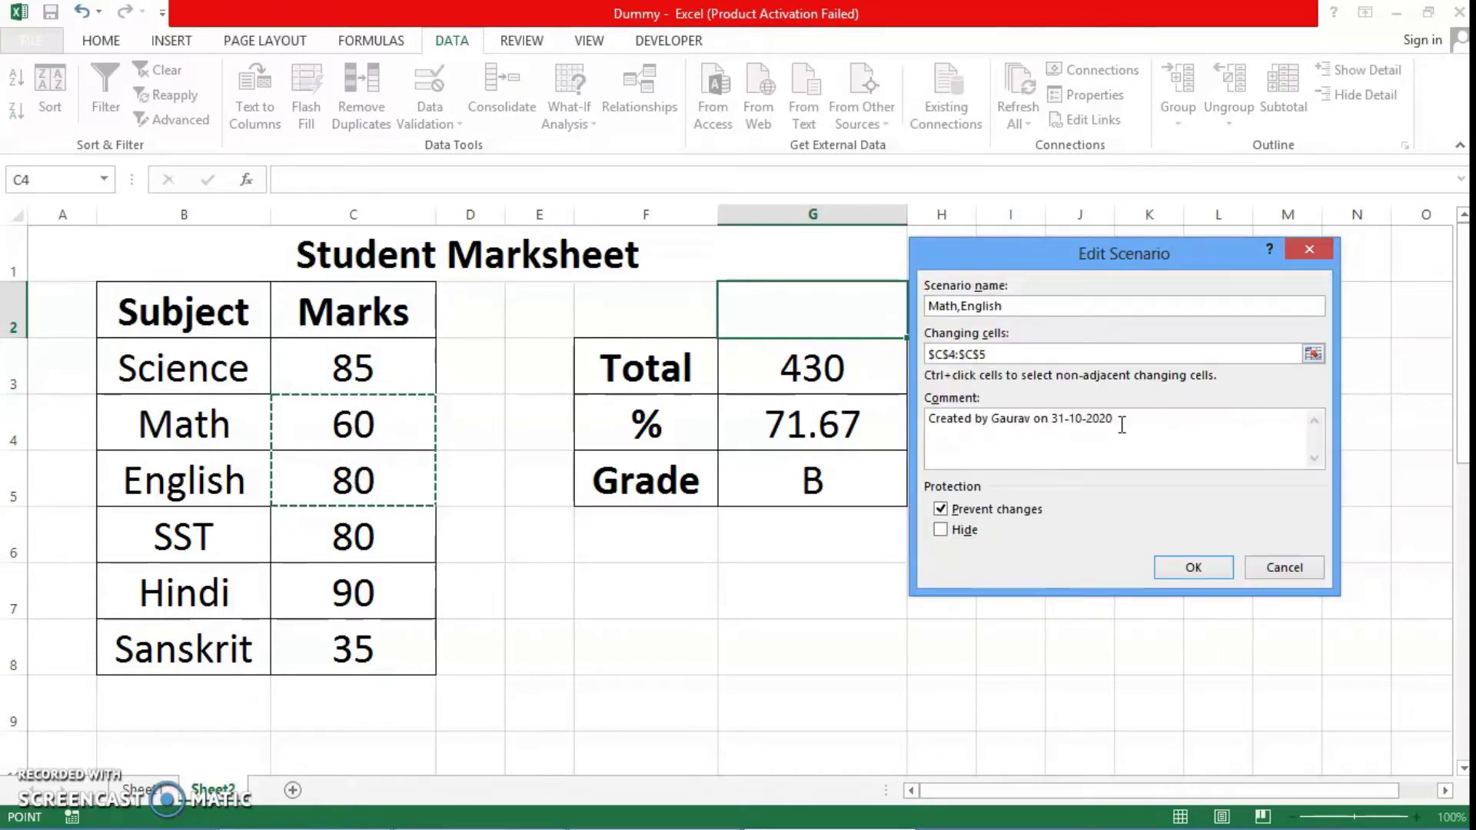
left_click(1192, 569)
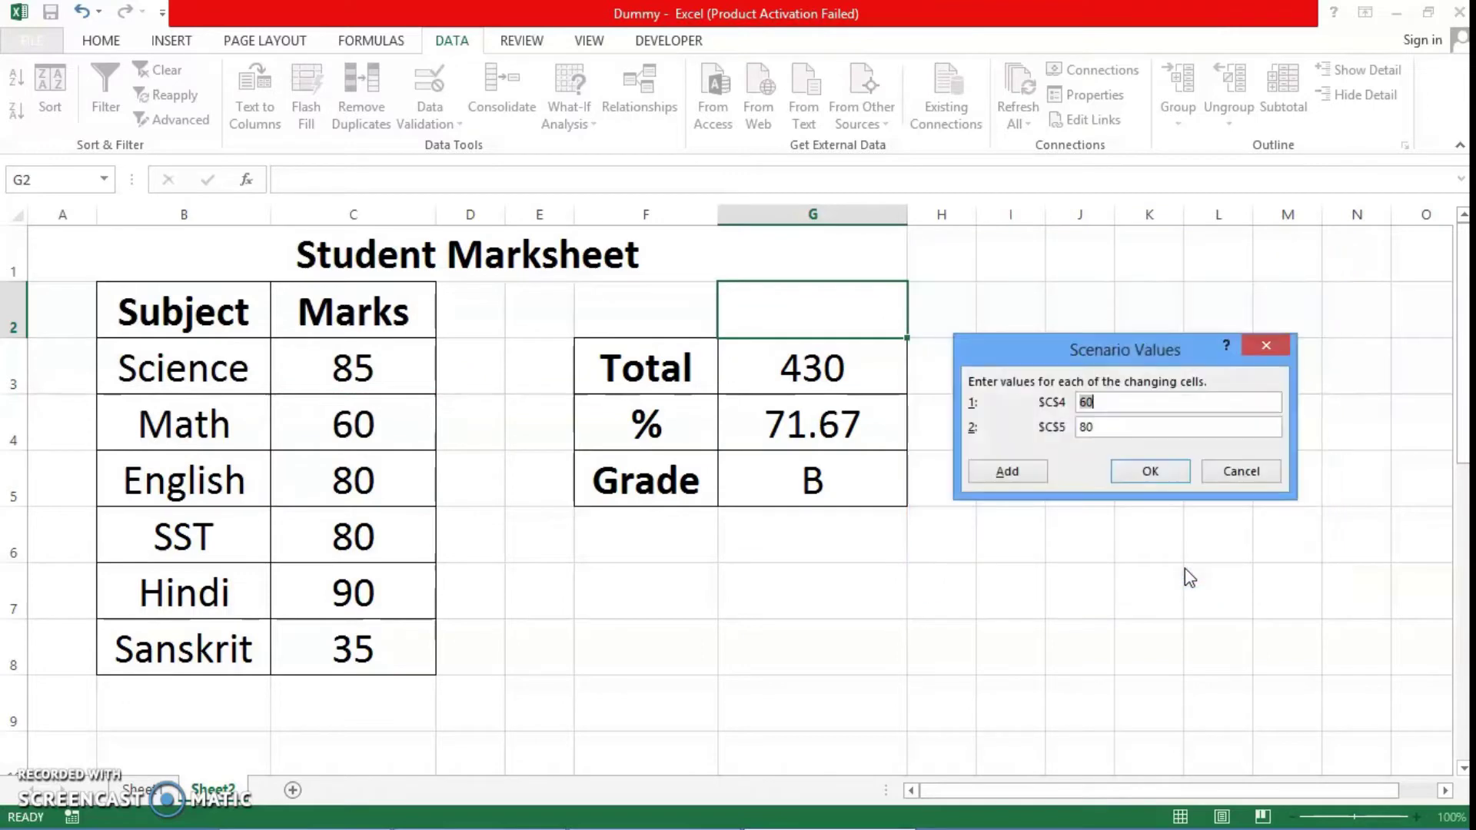
left_click(1107, 402)
type("90")
double_click(1105, 429)
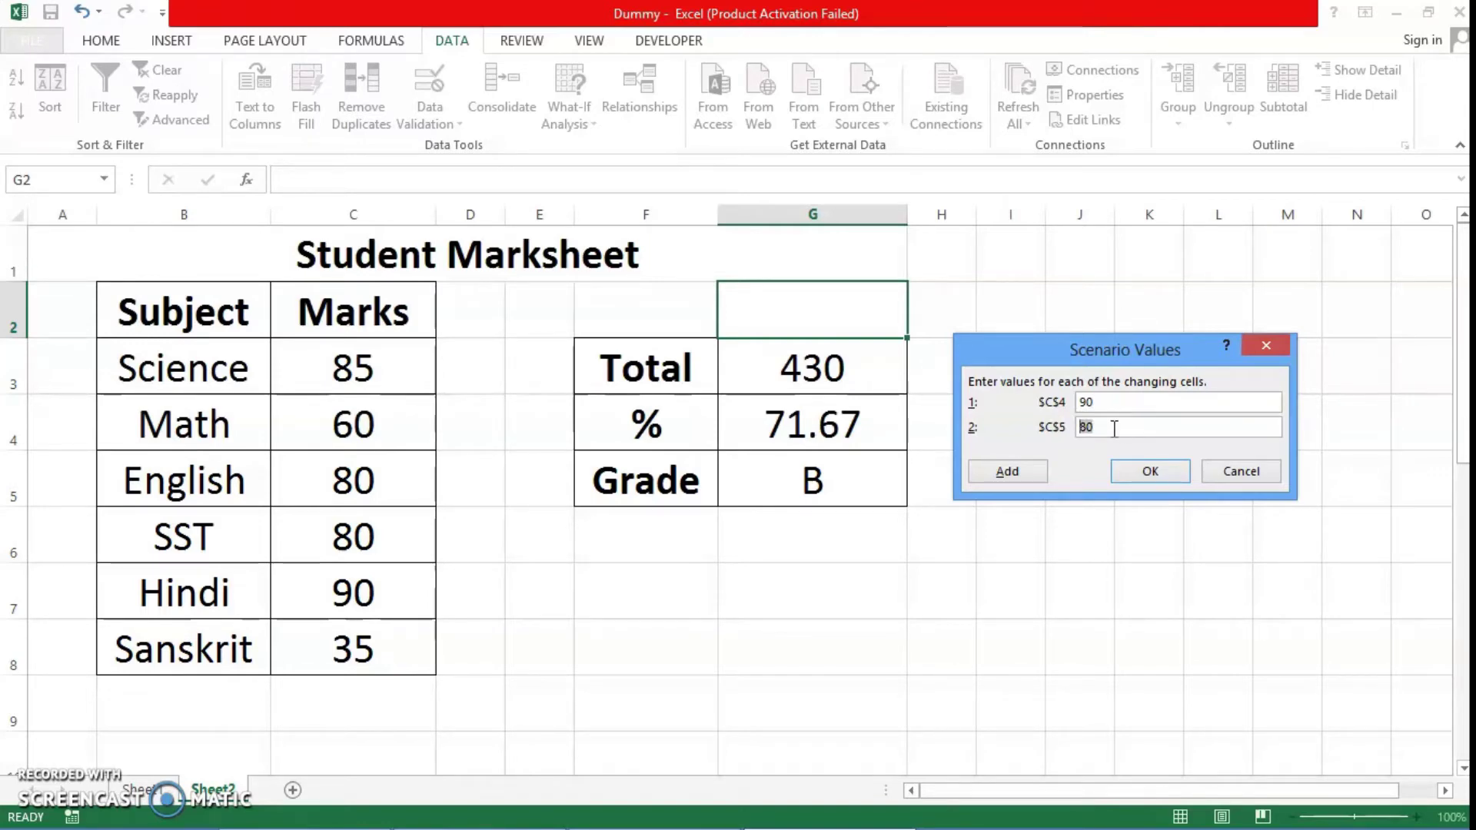
type("70")
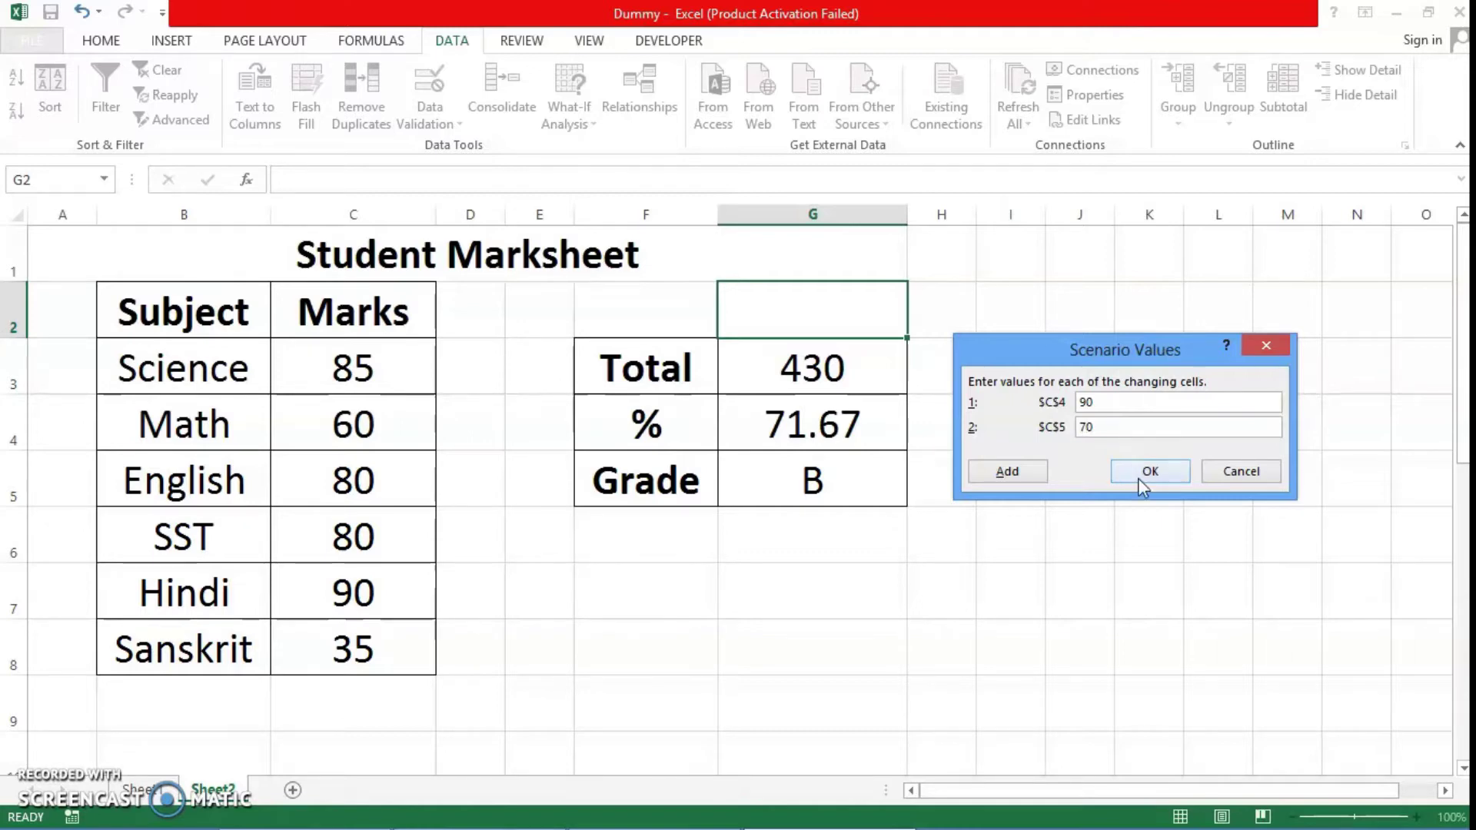
left_click(1137, 472)
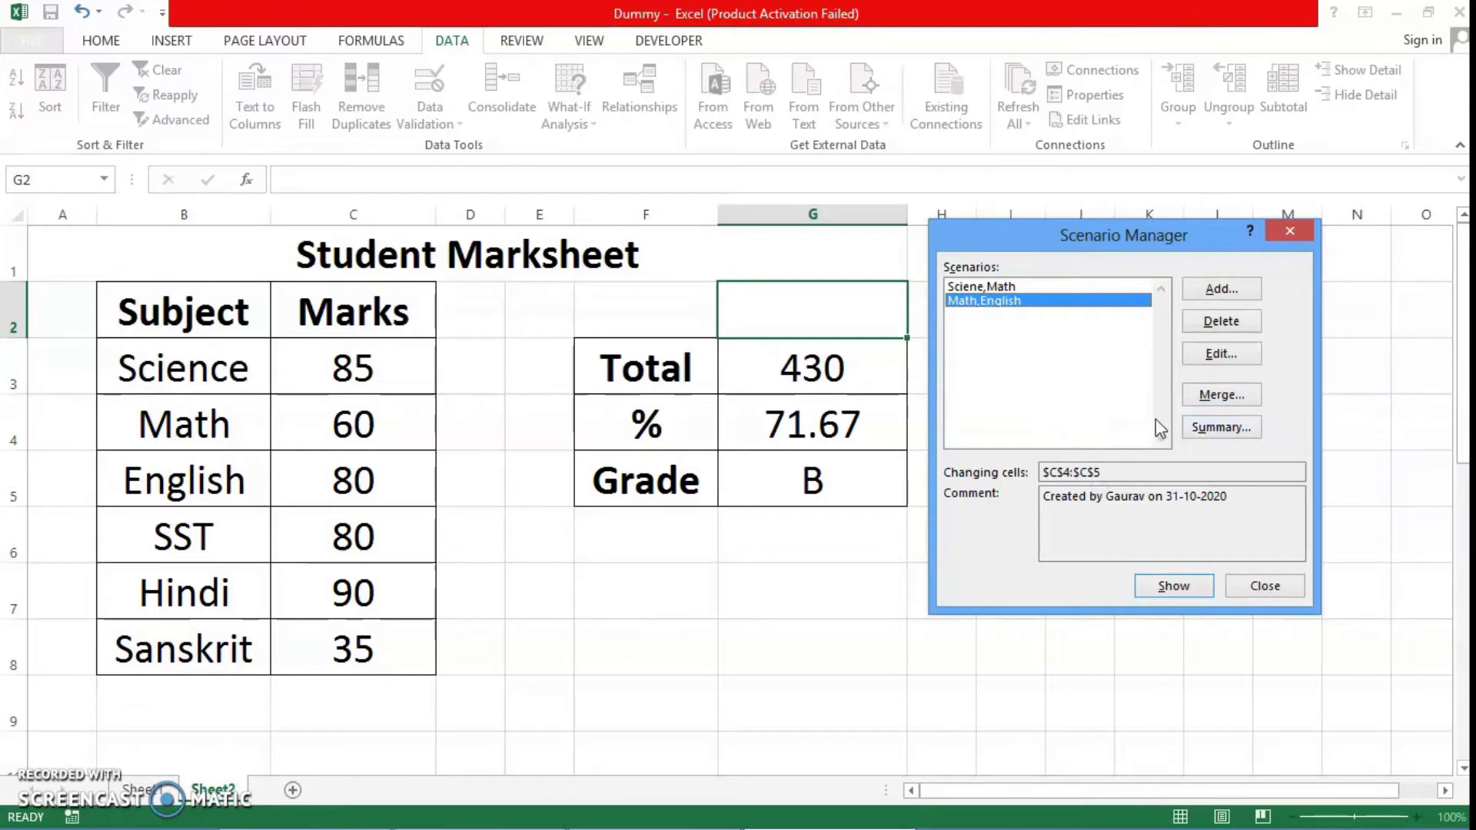
Generate a Scenario summary report with G3:G5 (Total, %, Grade) as result cells
left_click(1219, 428)
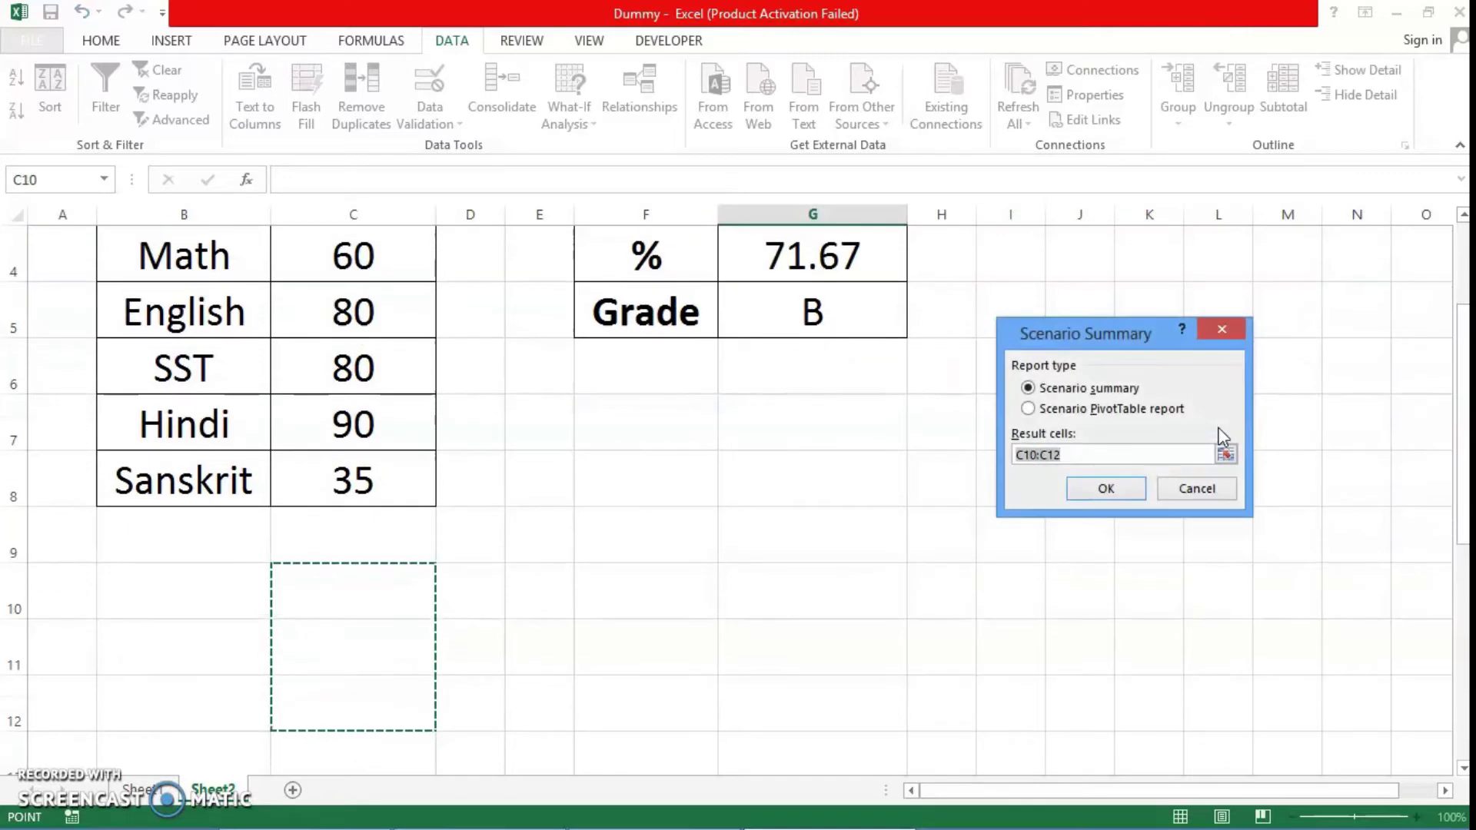
scroll(962, 553, "up", 1)
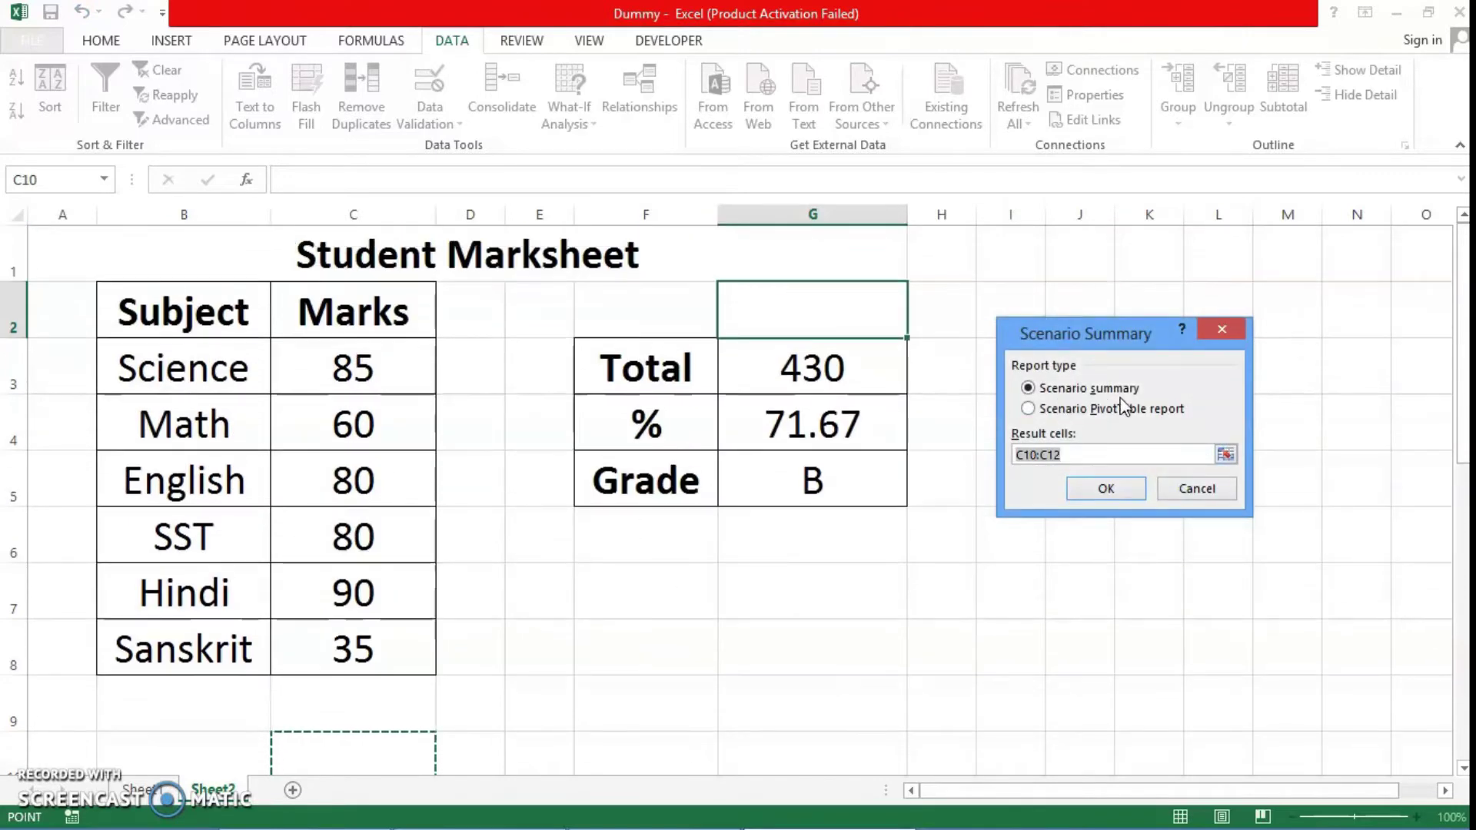
left_click_drag(835, 374, 842, 462)
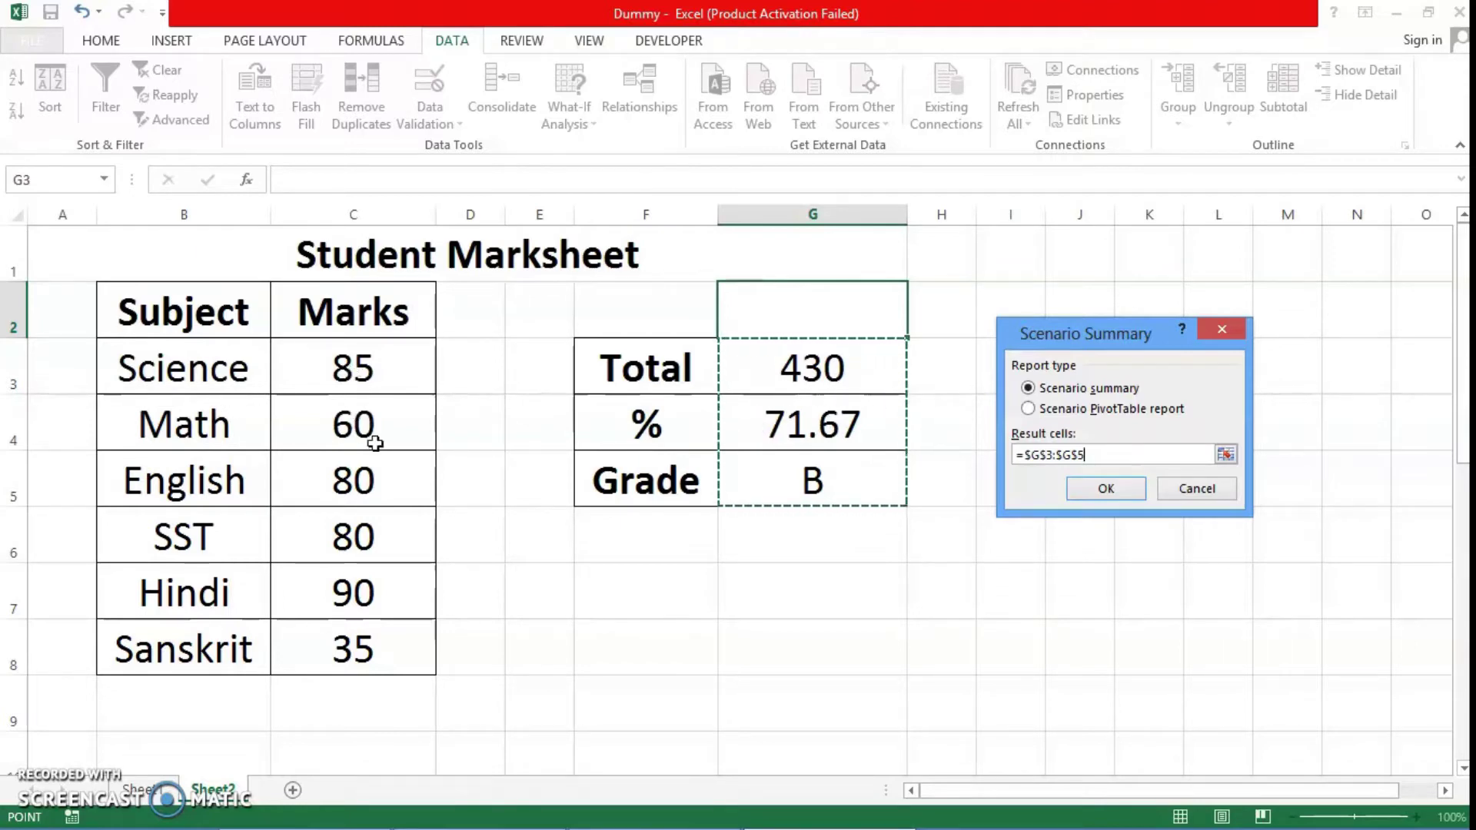
left_click(1107, 489)
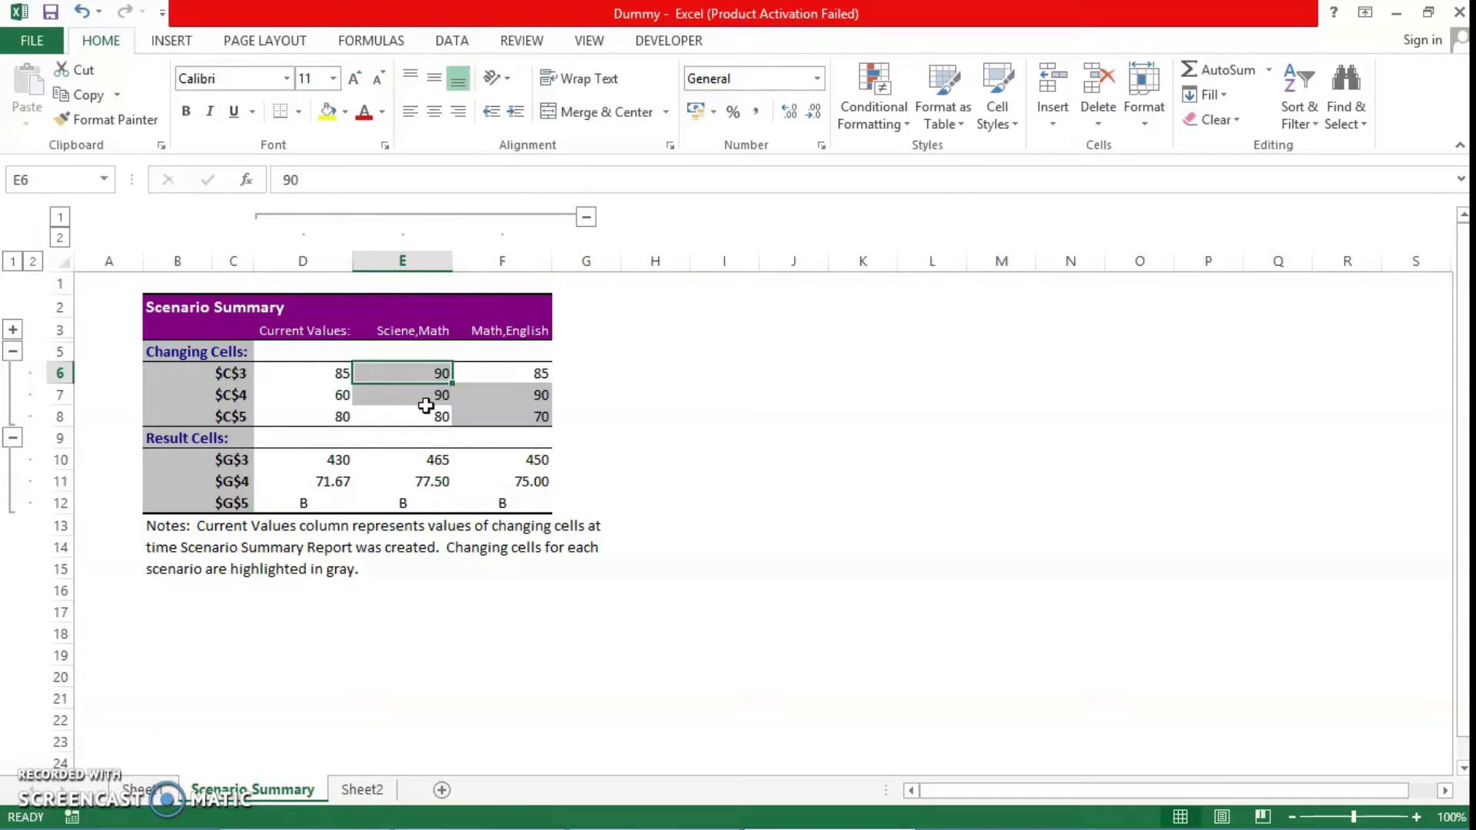
Check the grade results in E12 and F12 and the changed marks, then return to Sheet2
left_click(427, 501)
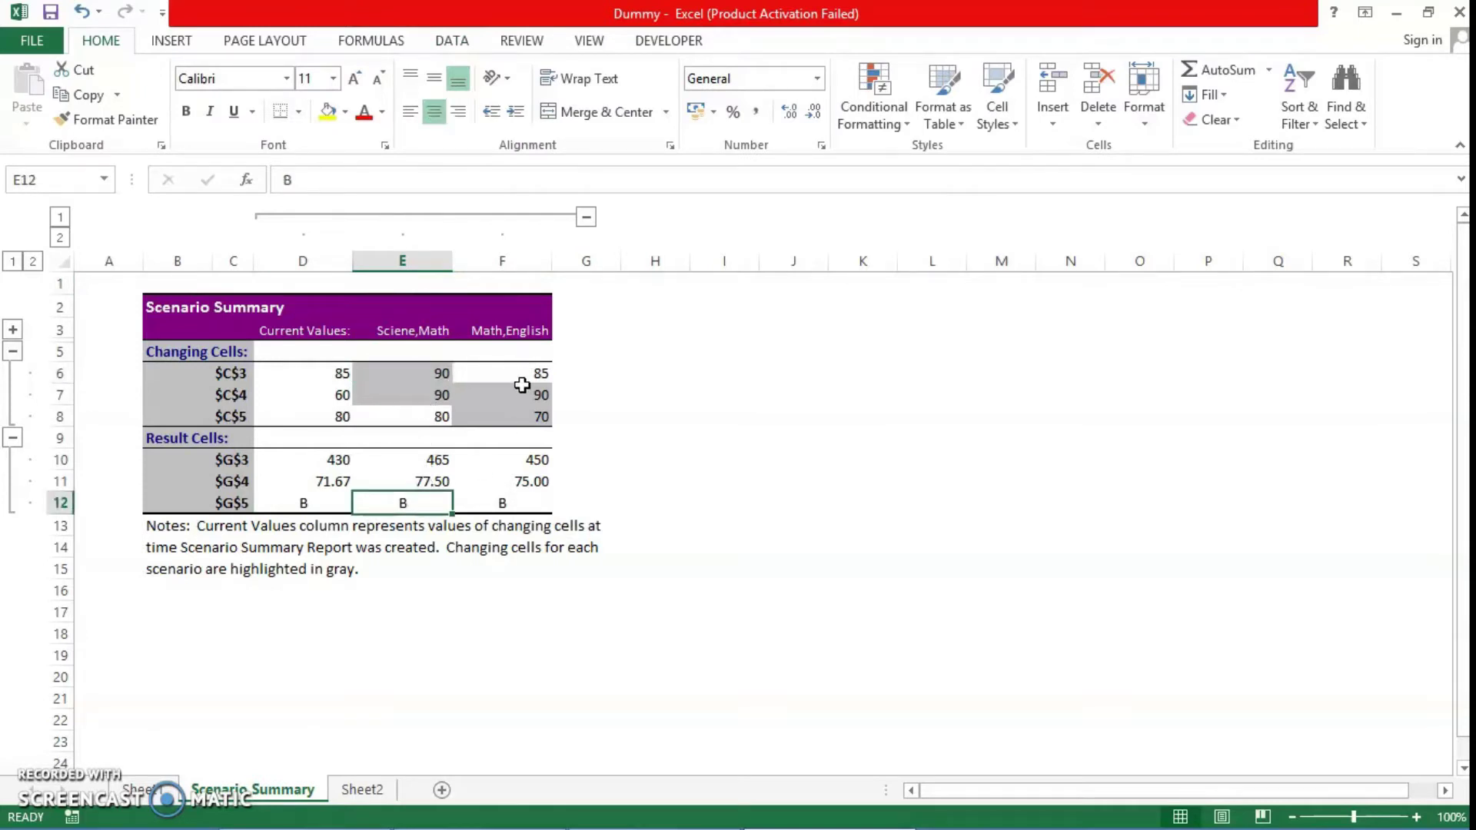
left_click_drag(522, 382, 528, 417)
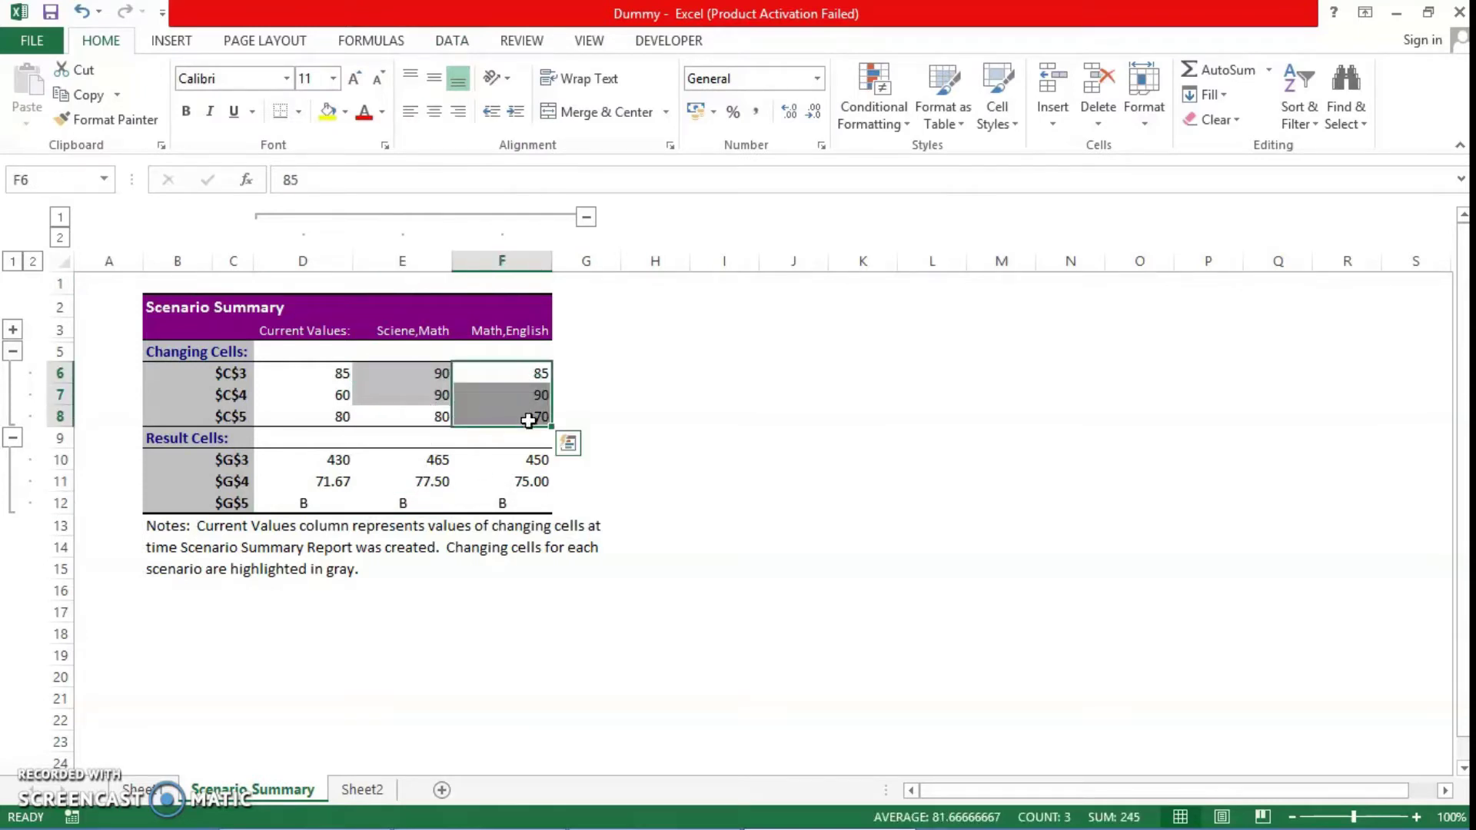
left_click(513, 502)
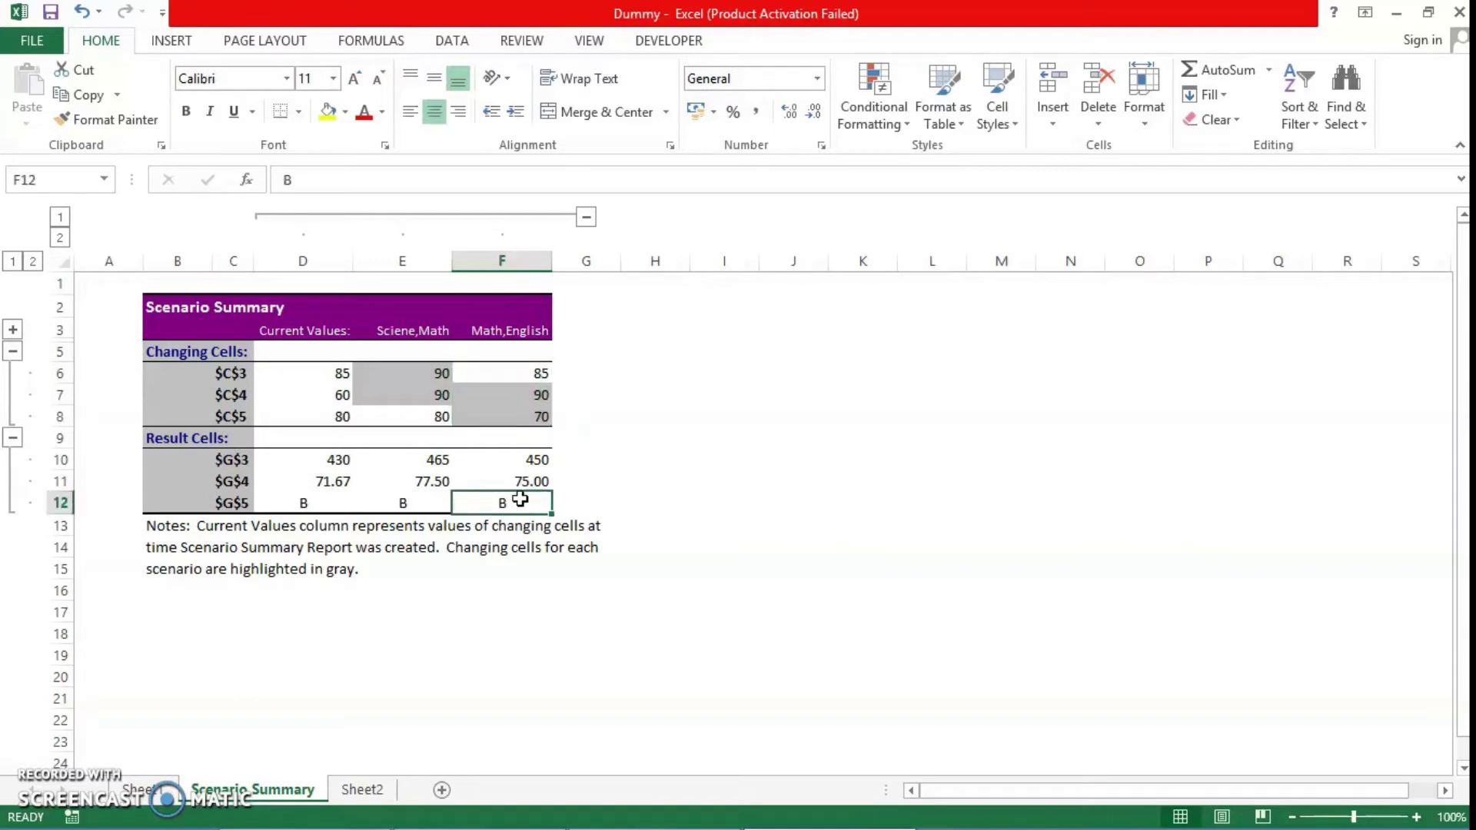
left_click(366, 800)
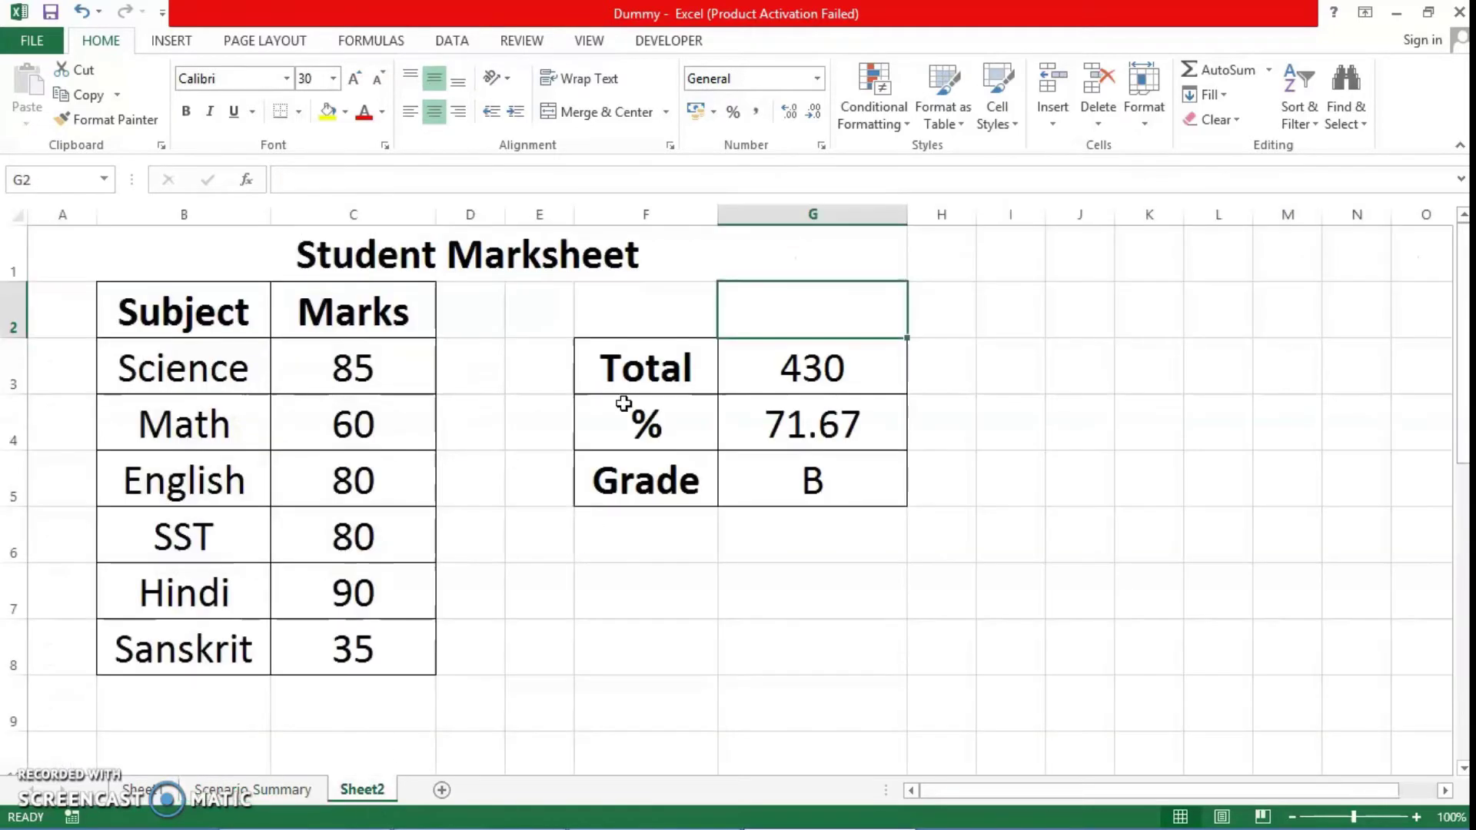
Show the Sciene,Math and then the Math,English scenario on the marksheet via Scenario Manager
left_click(453, 44)
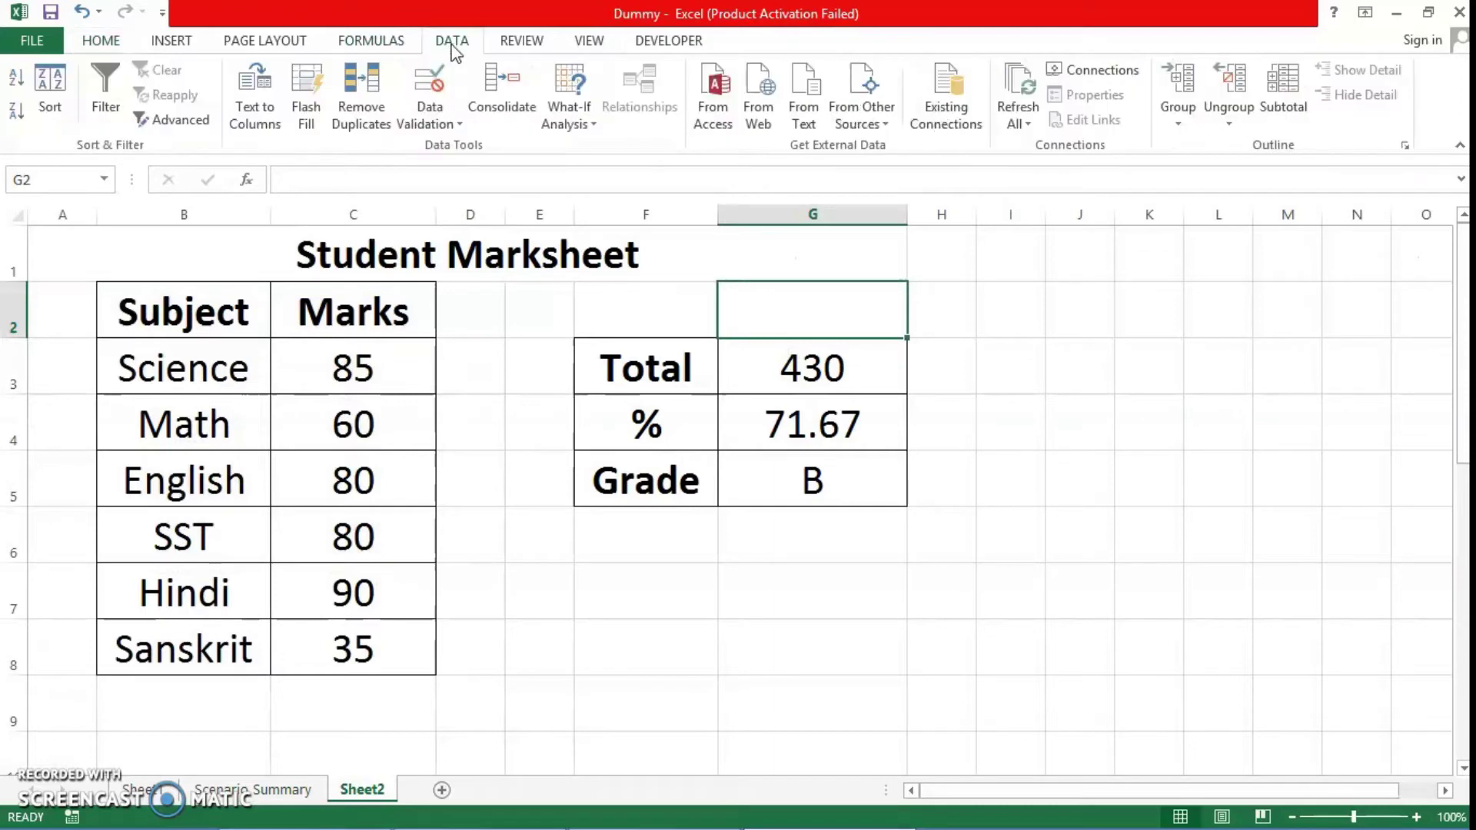
left_click(569, 112)
left_click(609, 146)
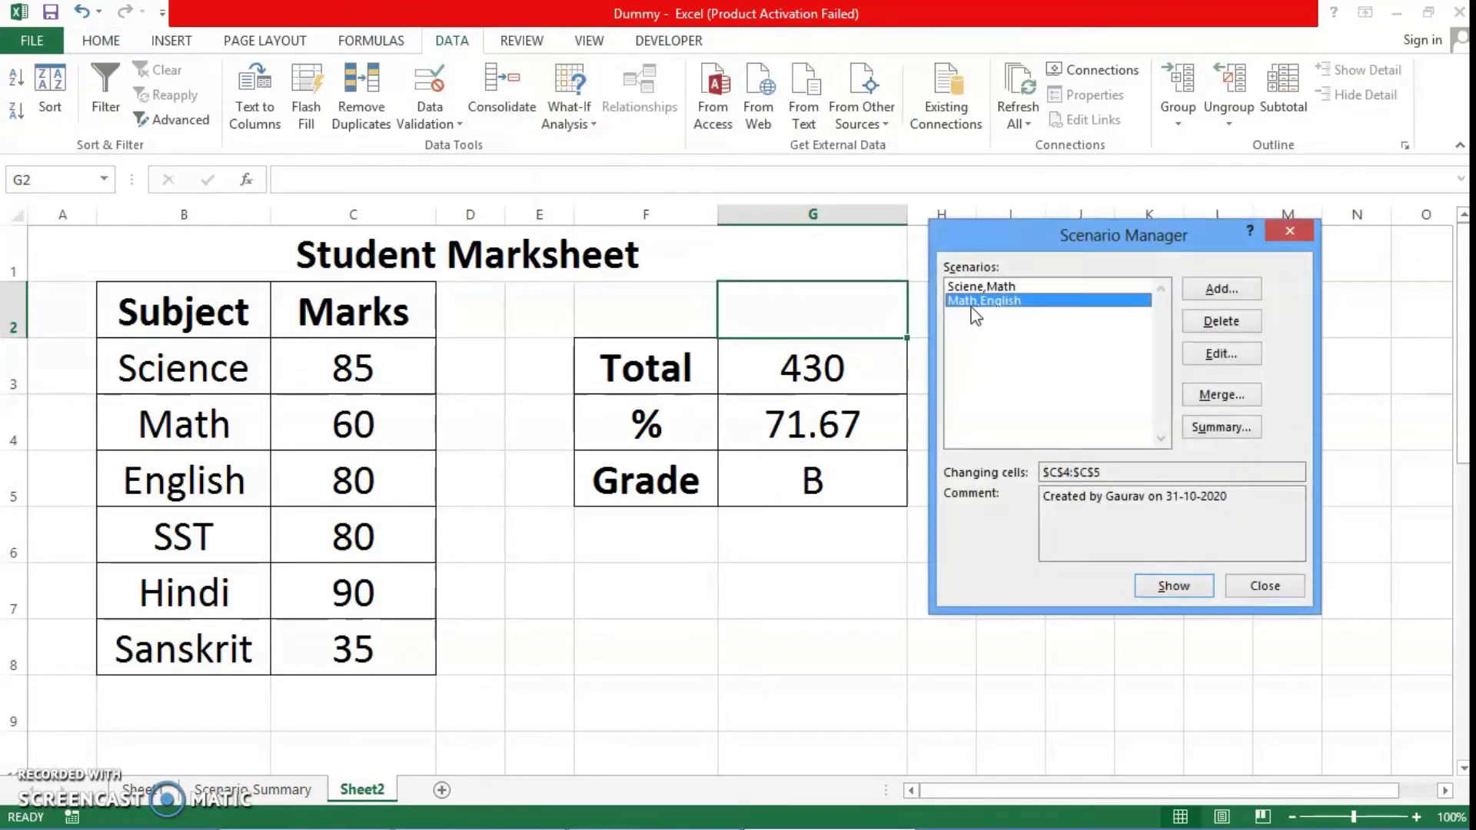
left_click(995, 286)
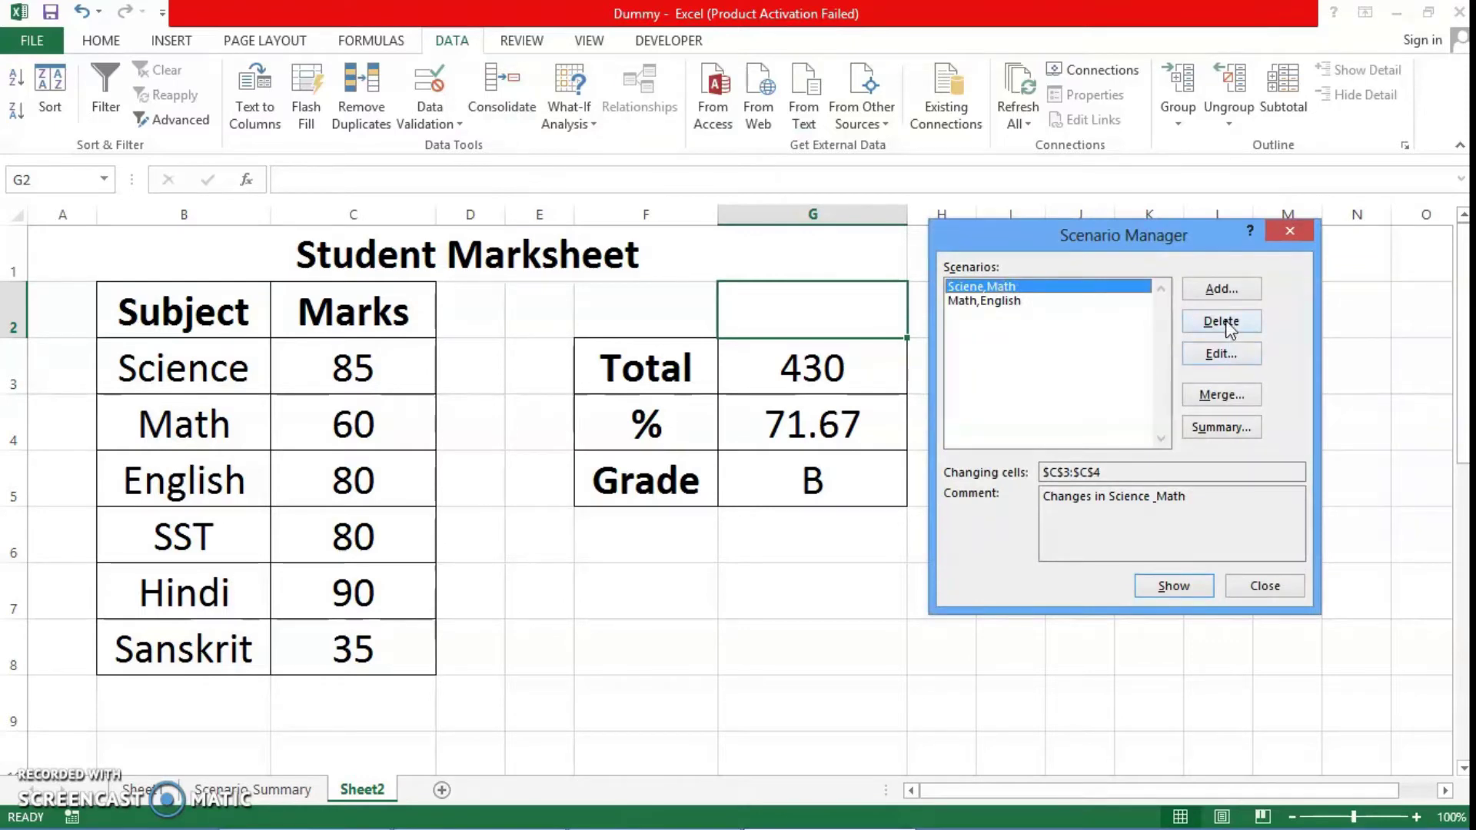
left_click(1221, 396)
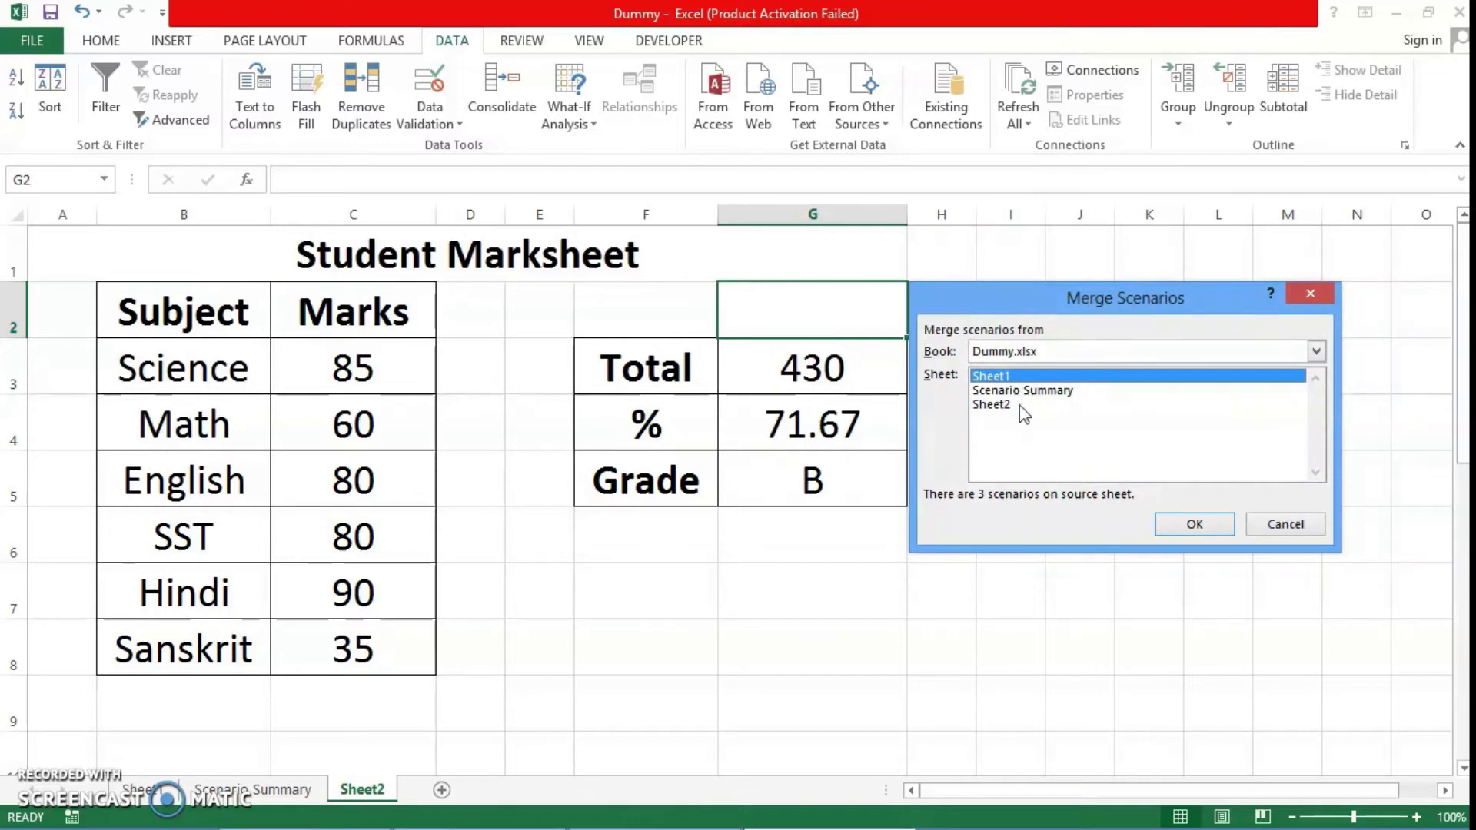
left_click(1261, 528)
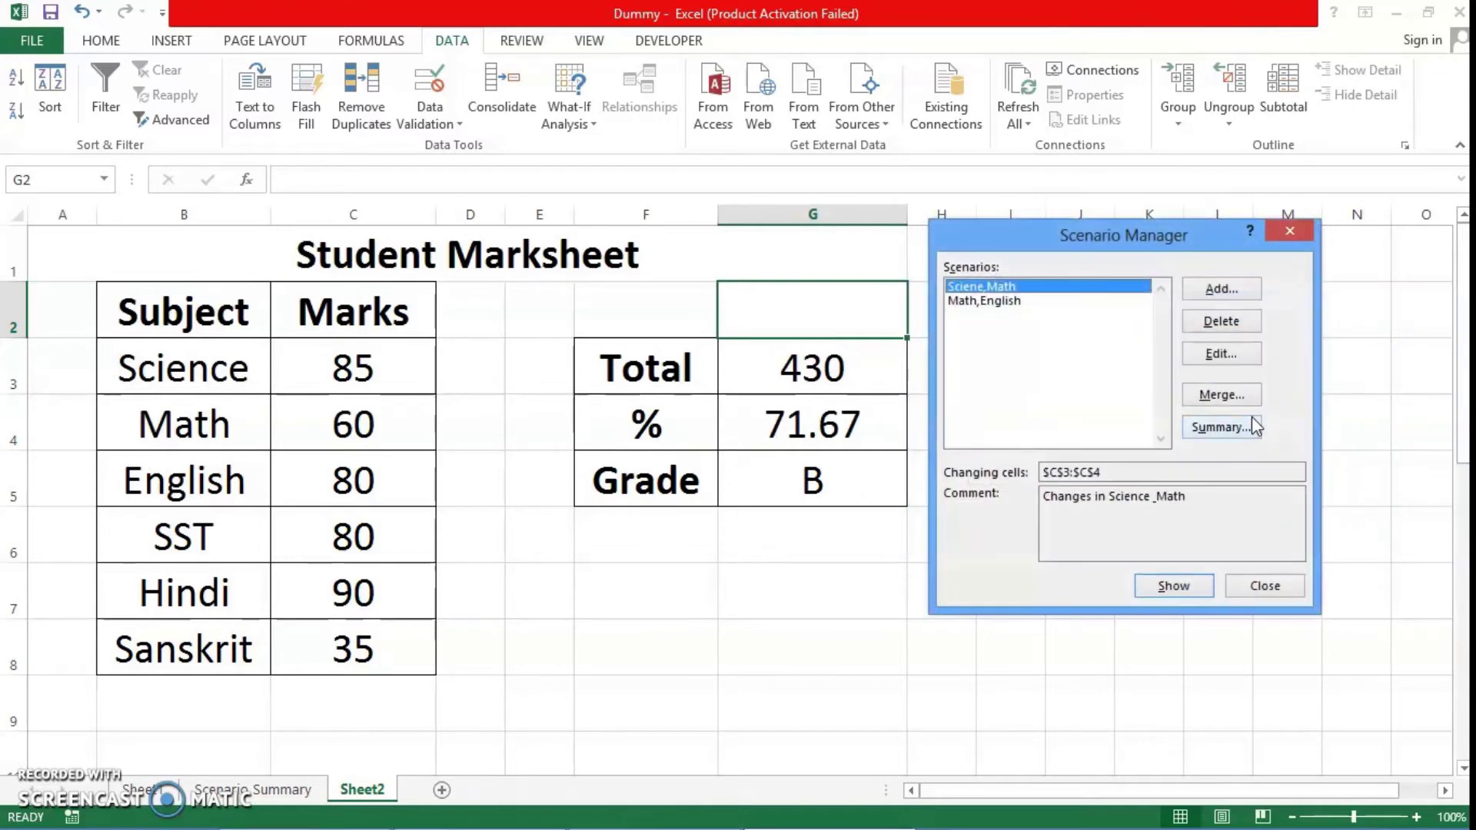
left_click(1173, 588)
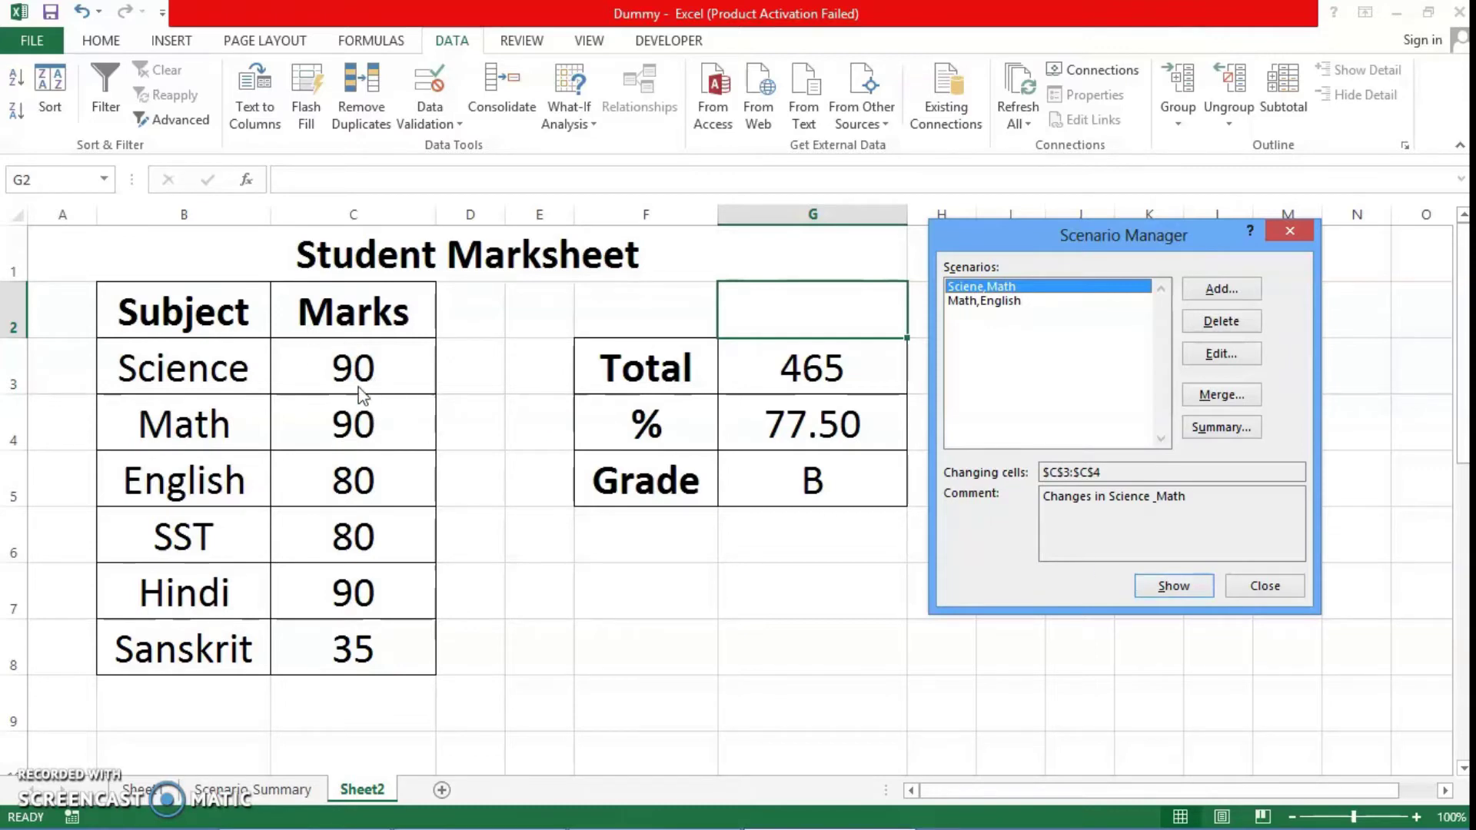
left_click(1007, 302)
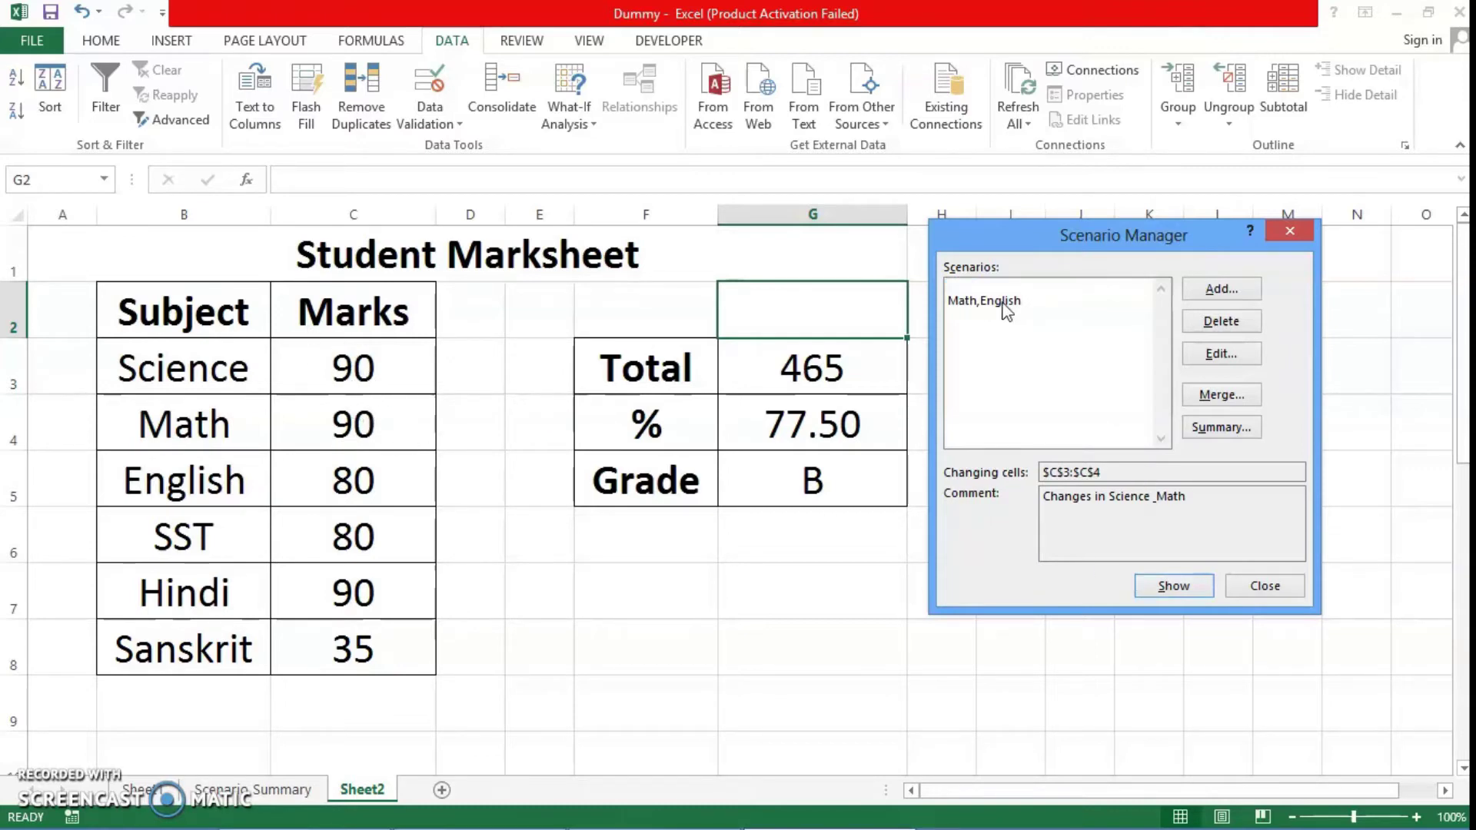
left_click(1177, 587)
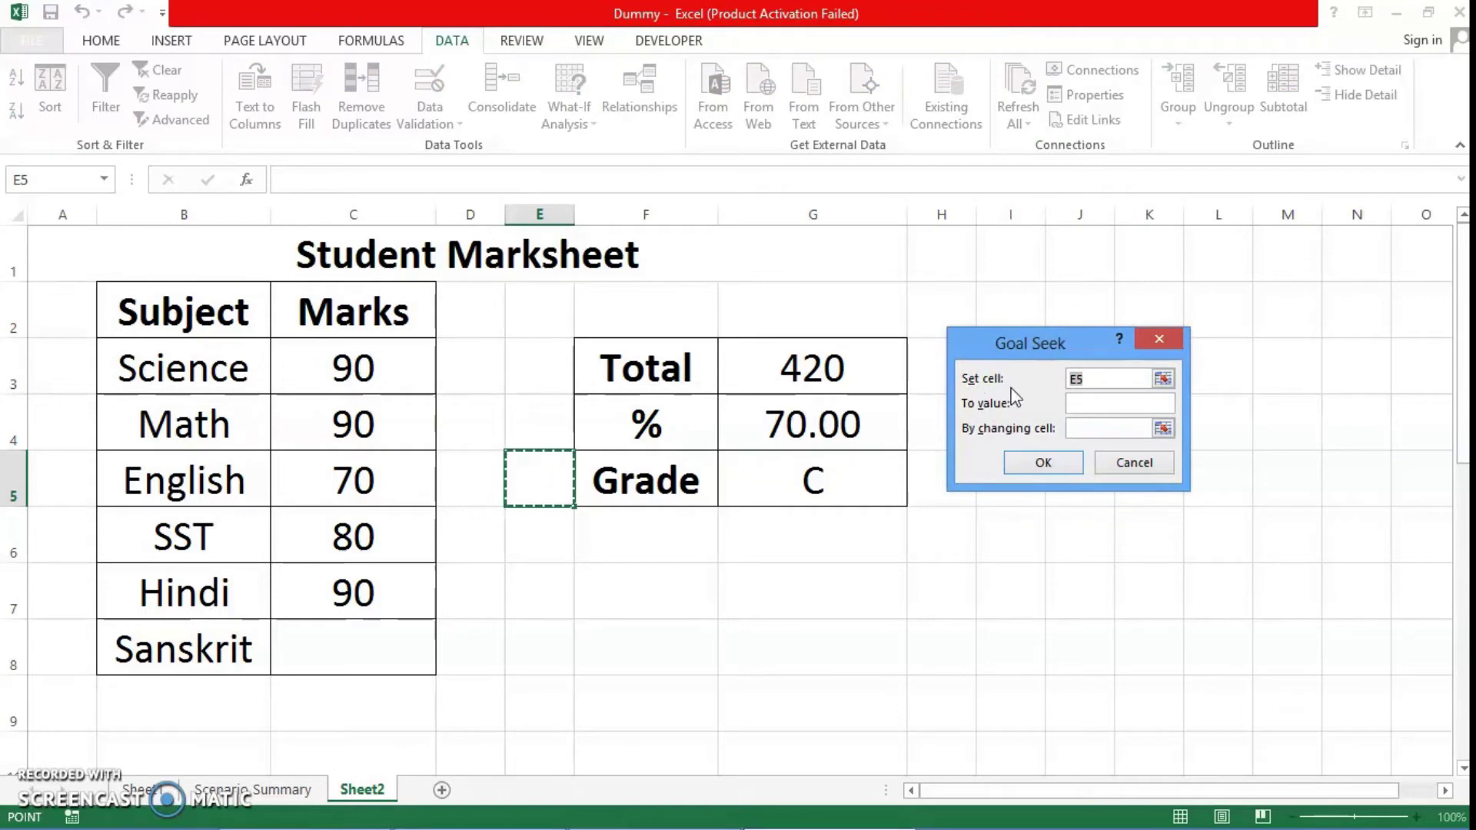
Goal Seek the percentage in G4 to 80 by changing the Sanskrit mark in C8
left_click(803, 423)
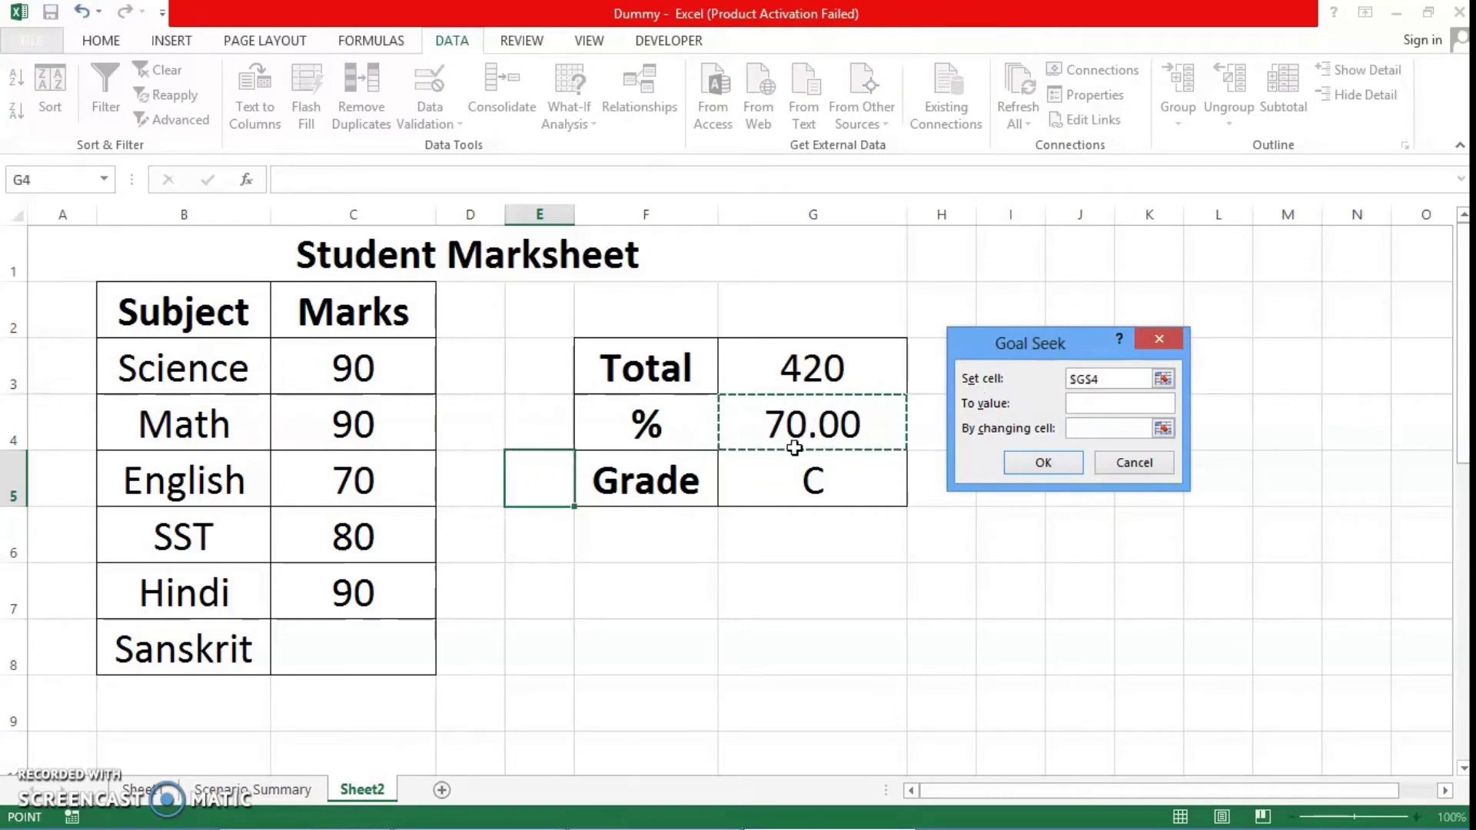
left_click(1097, 403)
type("80")
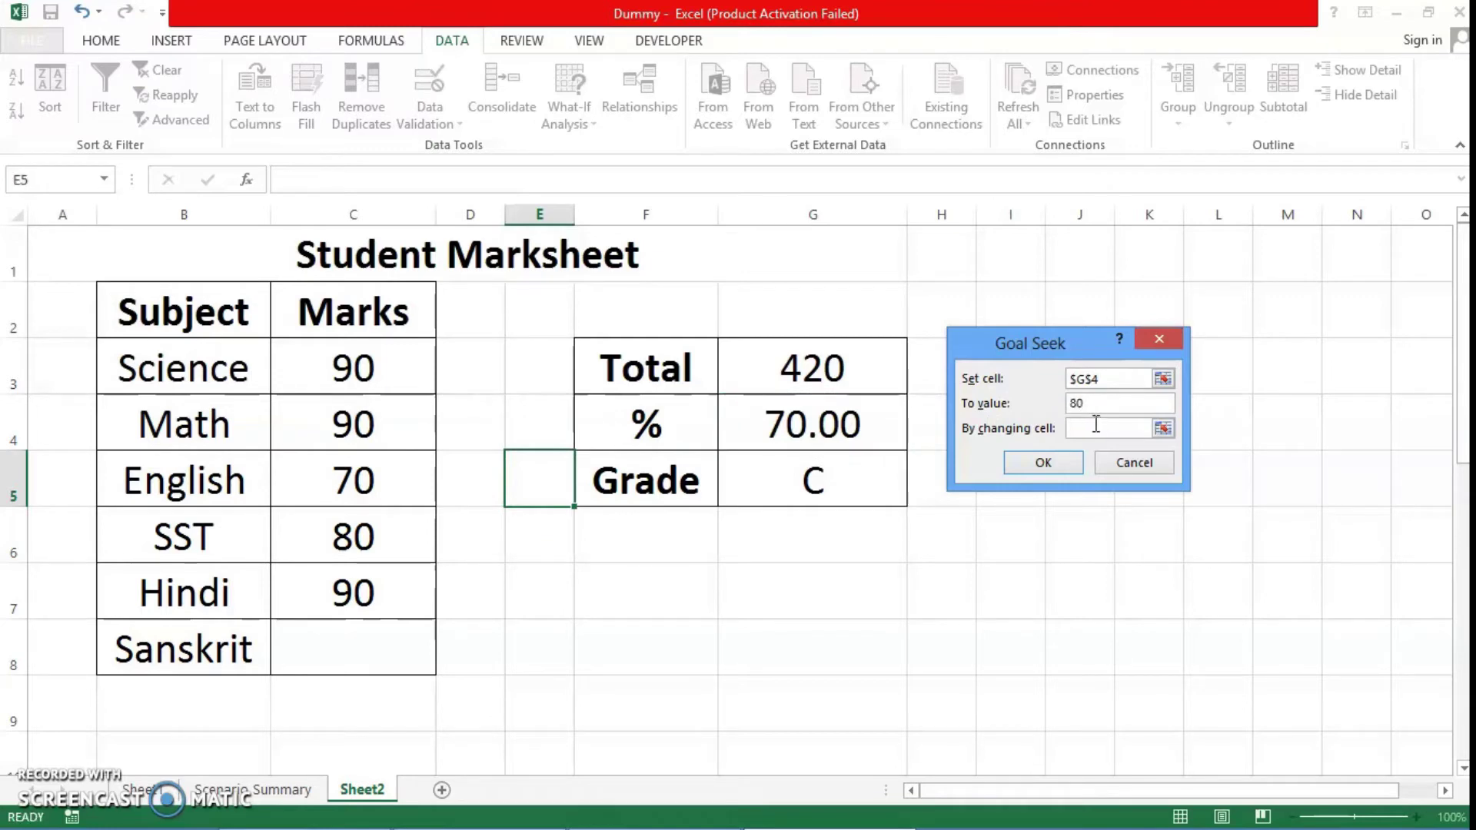
left_click(342, 660)
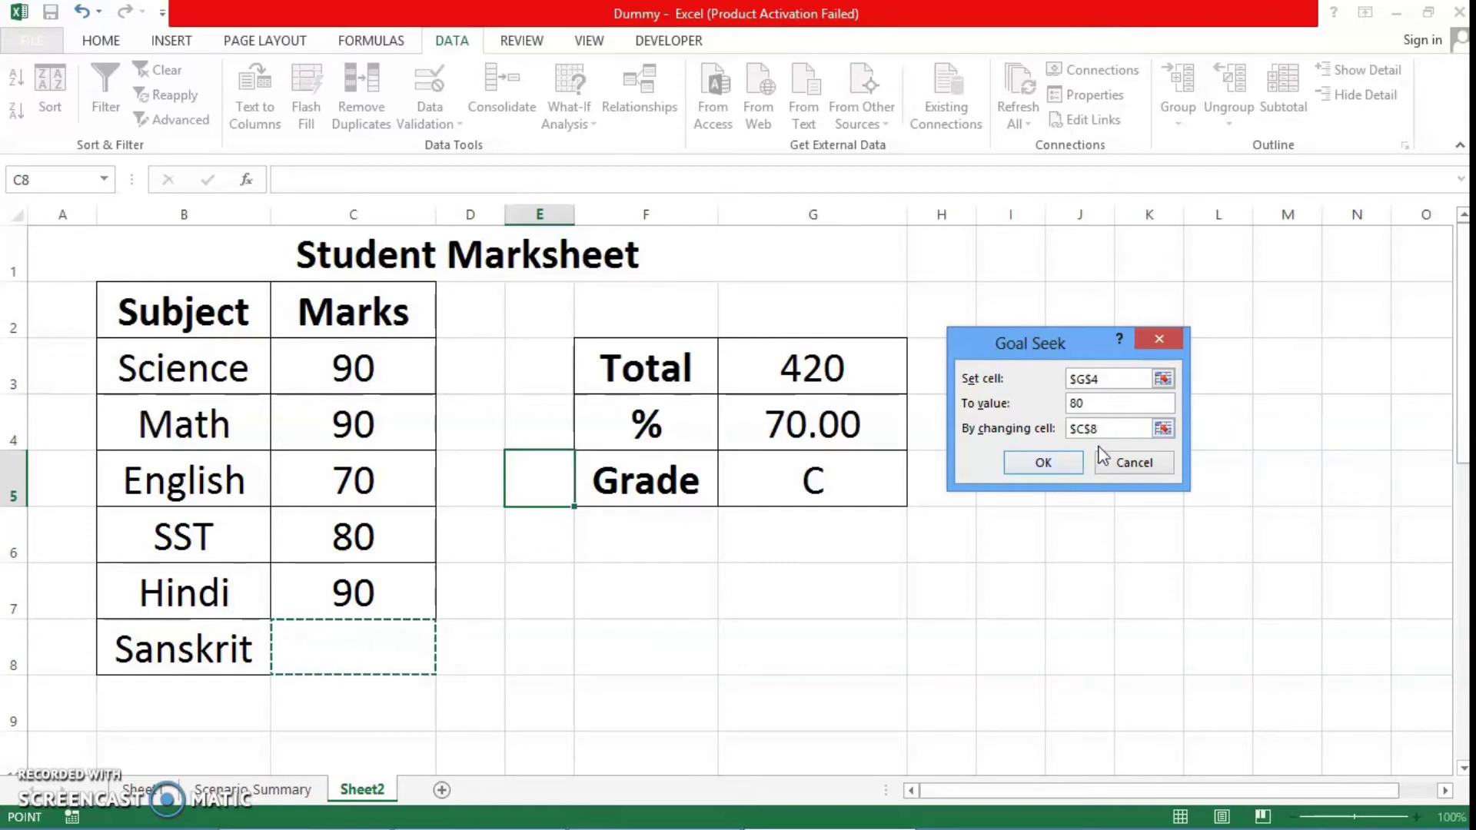
left_click(1044, 464)
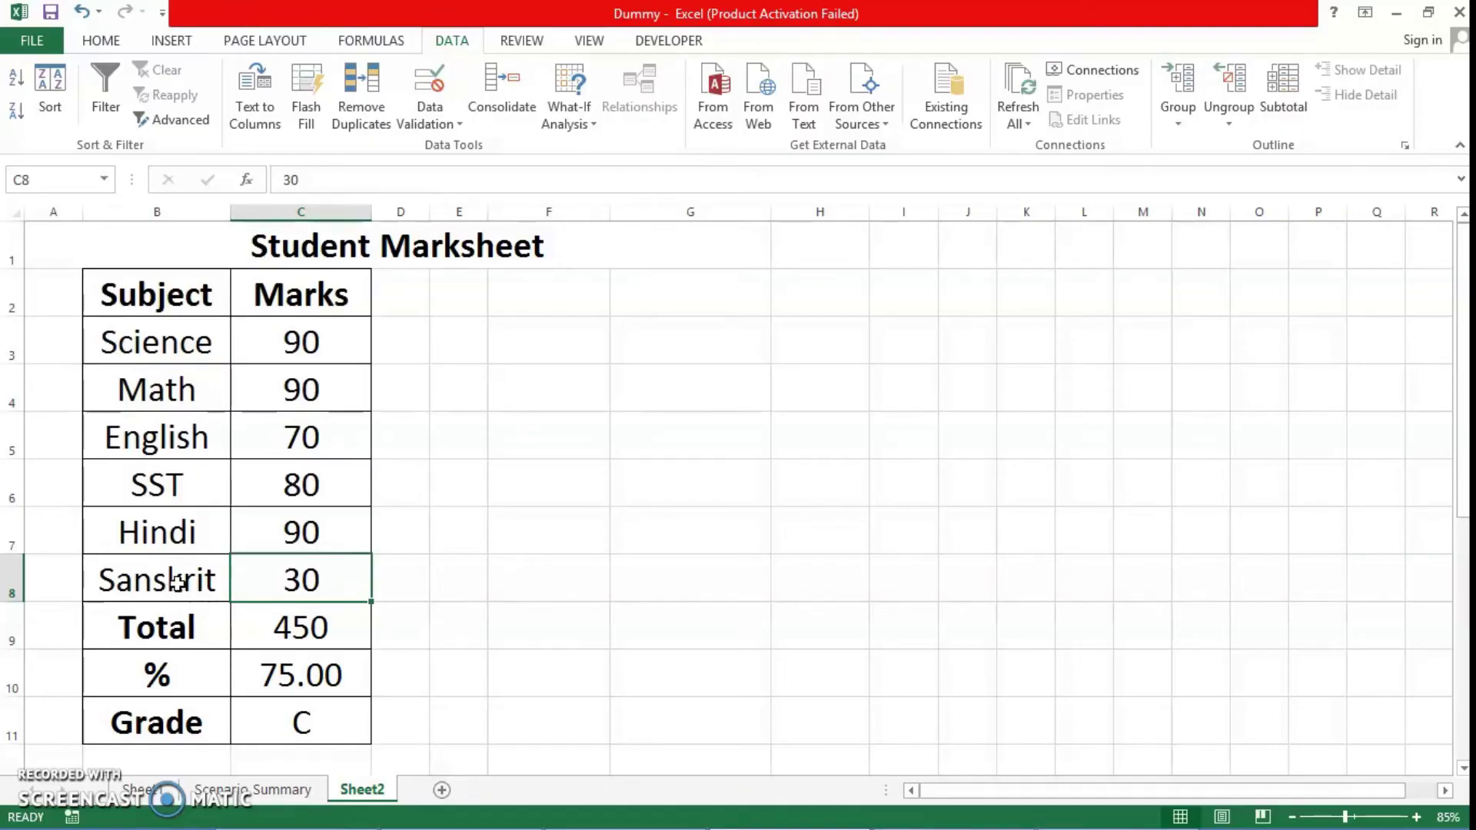
Check the Sanskrit mark and grade cells, then label G5 'Sankskrit'
left_click(175, 583)
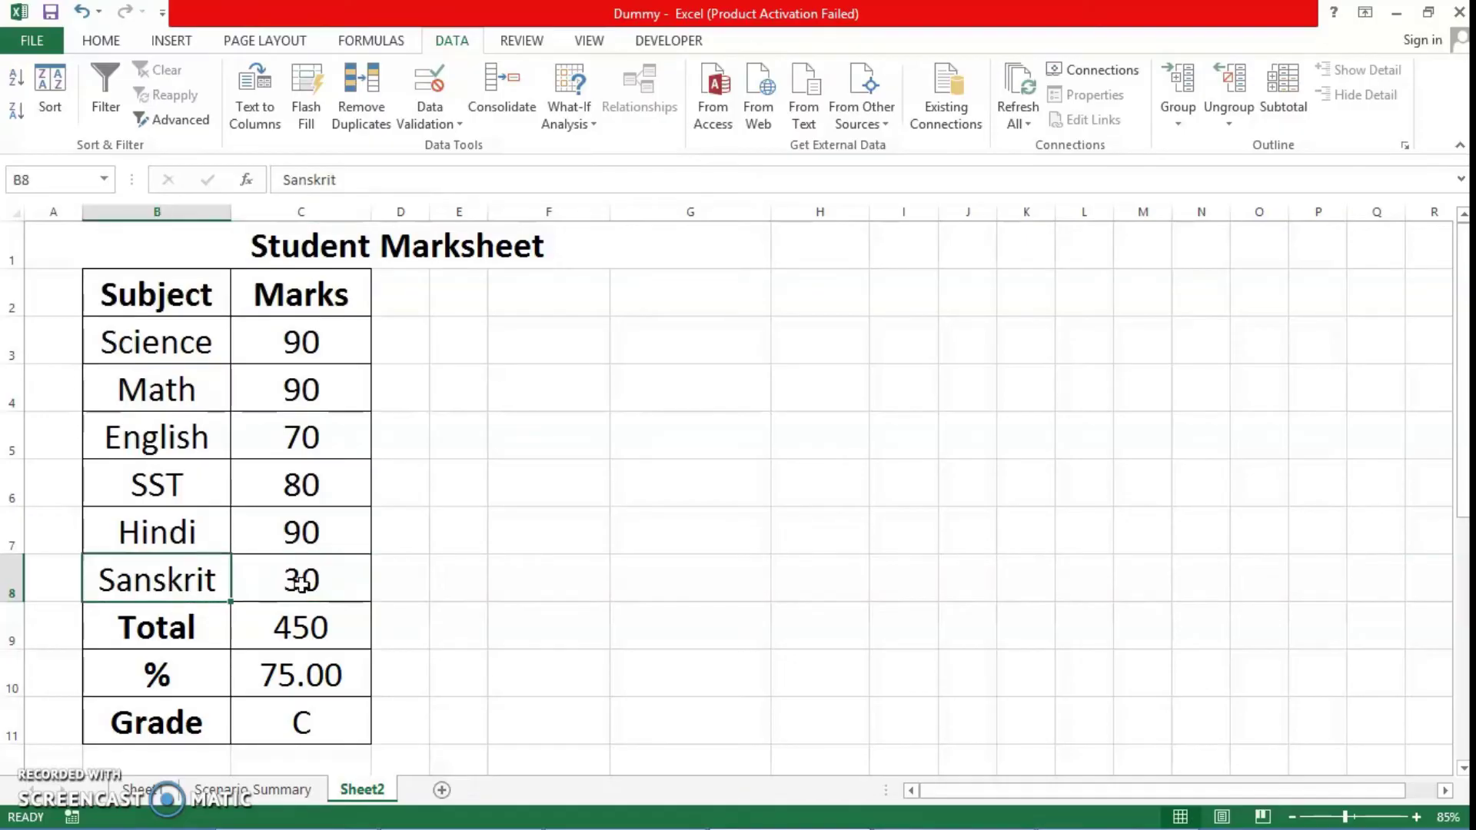
left_click(304, 584)
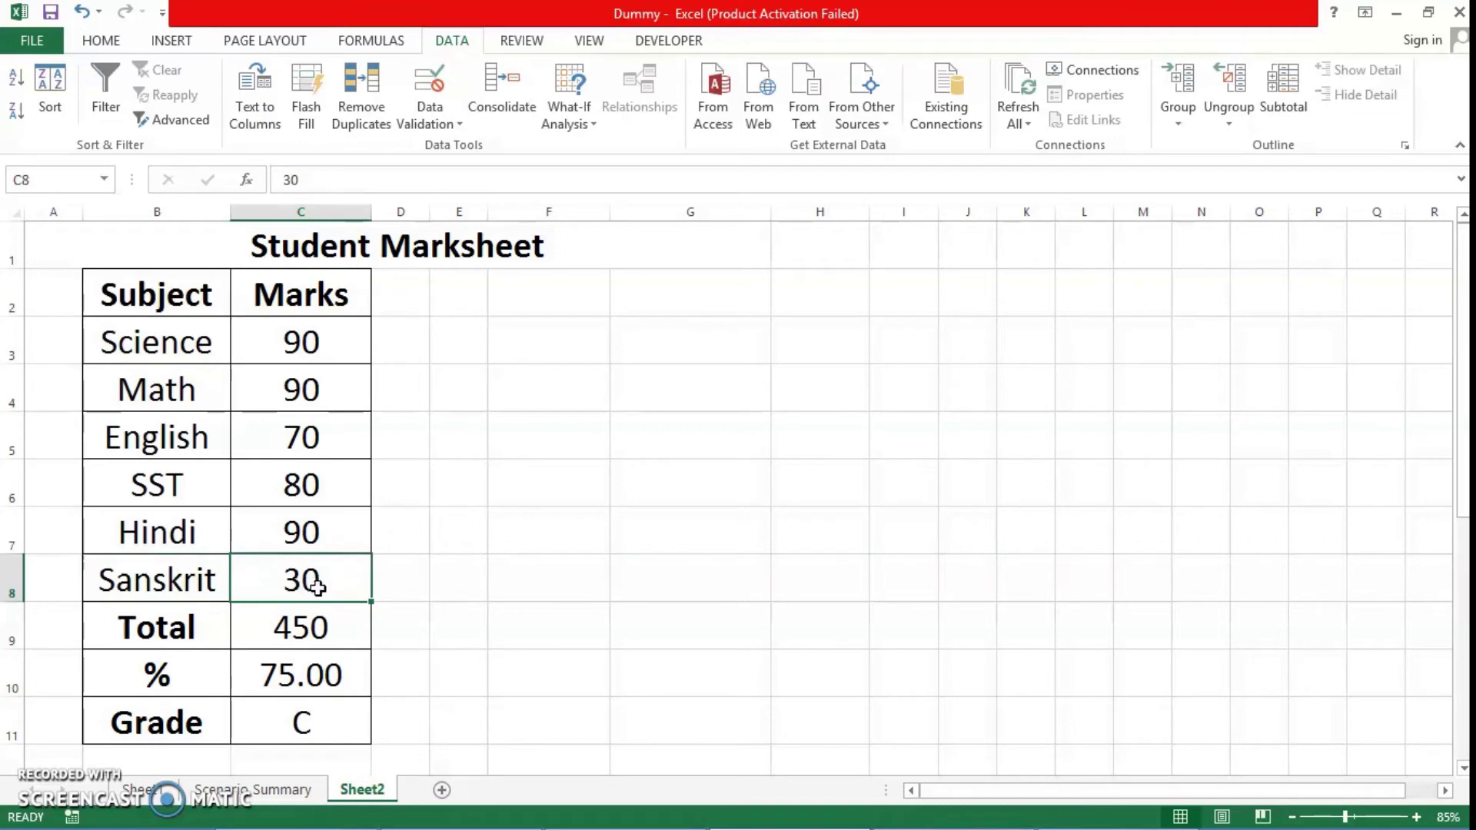
left_click(306, 725)
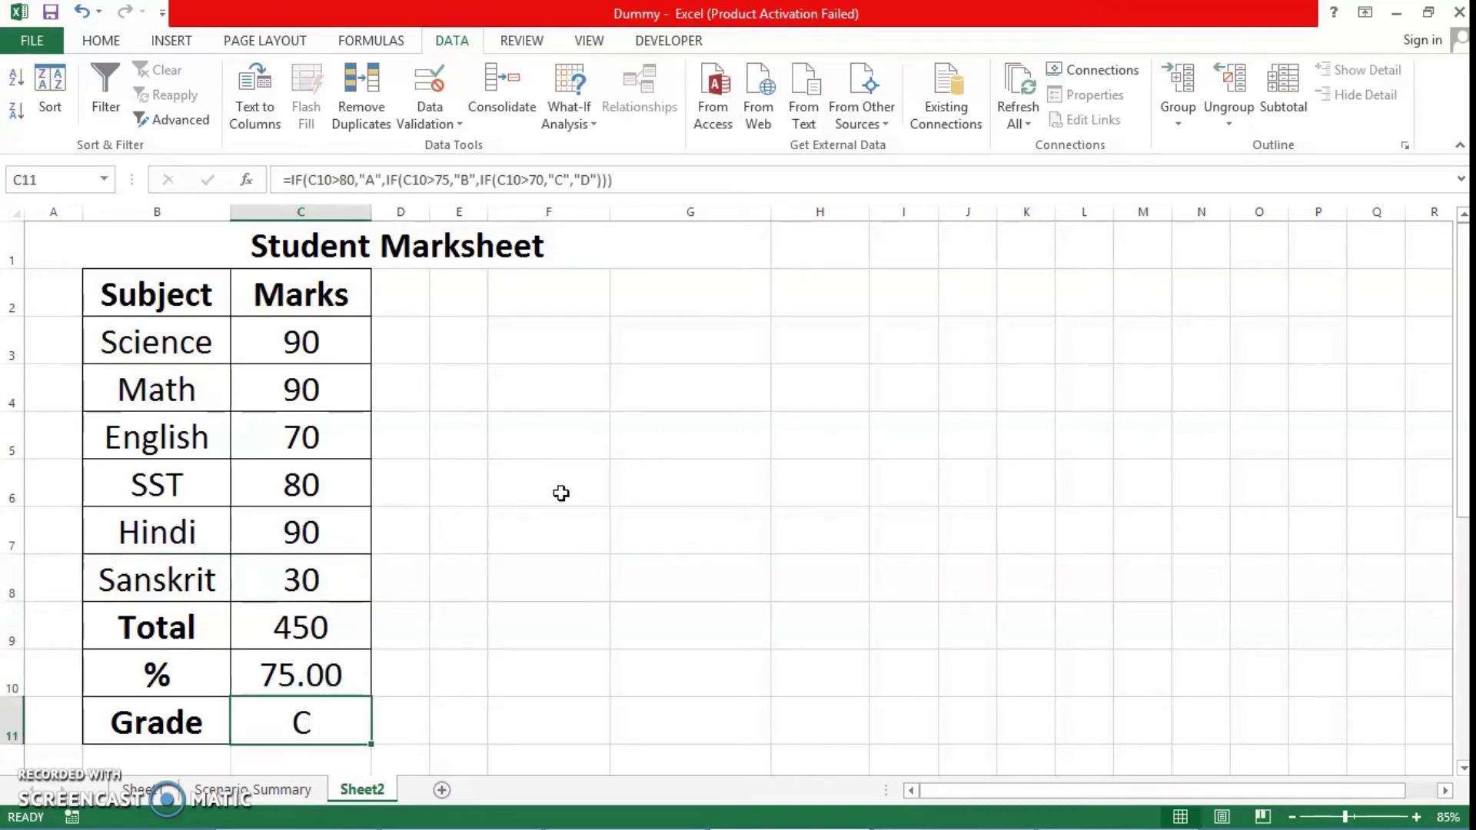
left_click(634, 451)
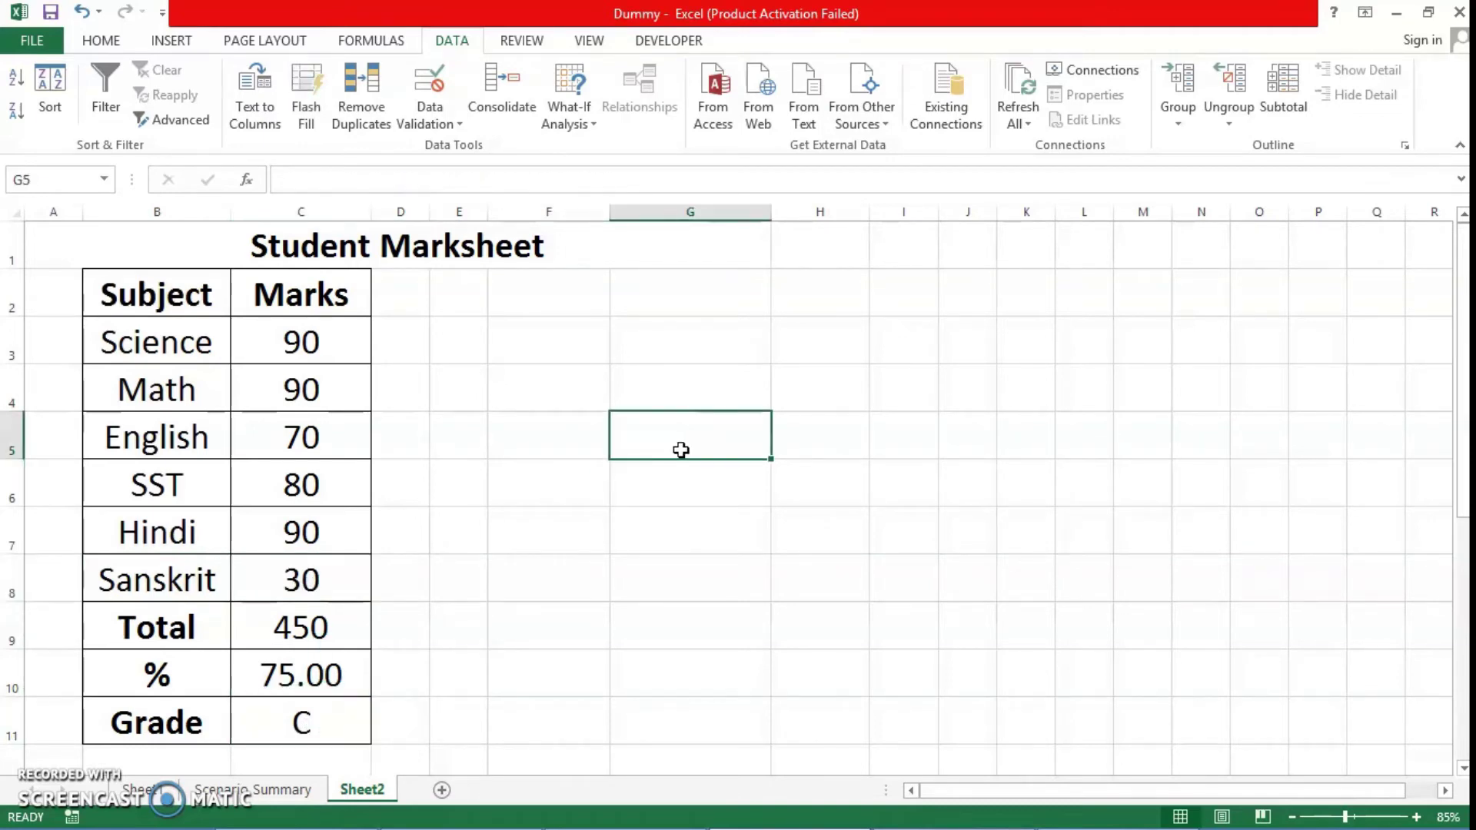
type("Sank")
type("skr")
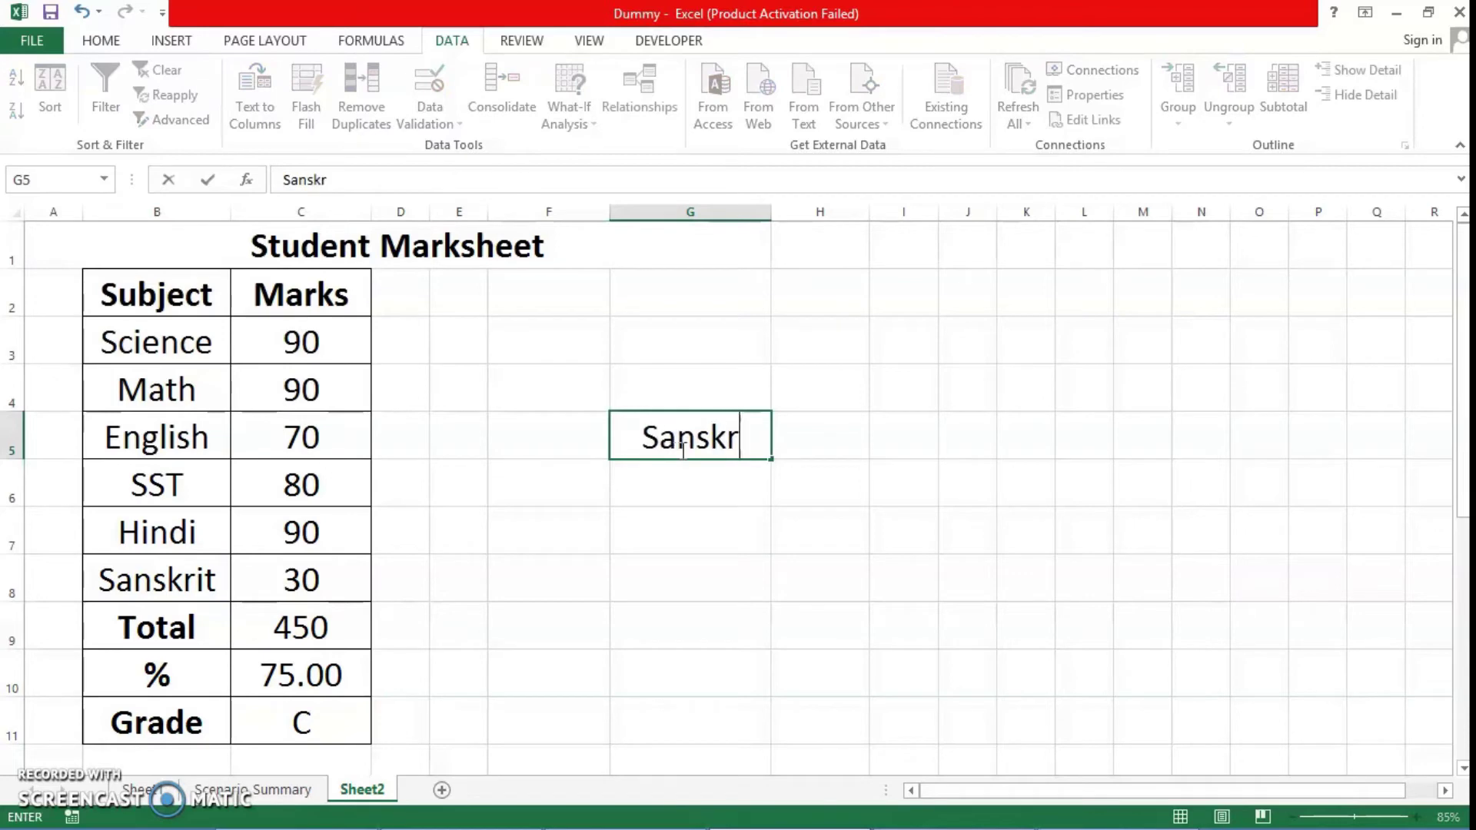
type("it")
key("Return")
Link H5 to the percentage in C10 and I5 to the grade in C11
key("Up")
key("Right")
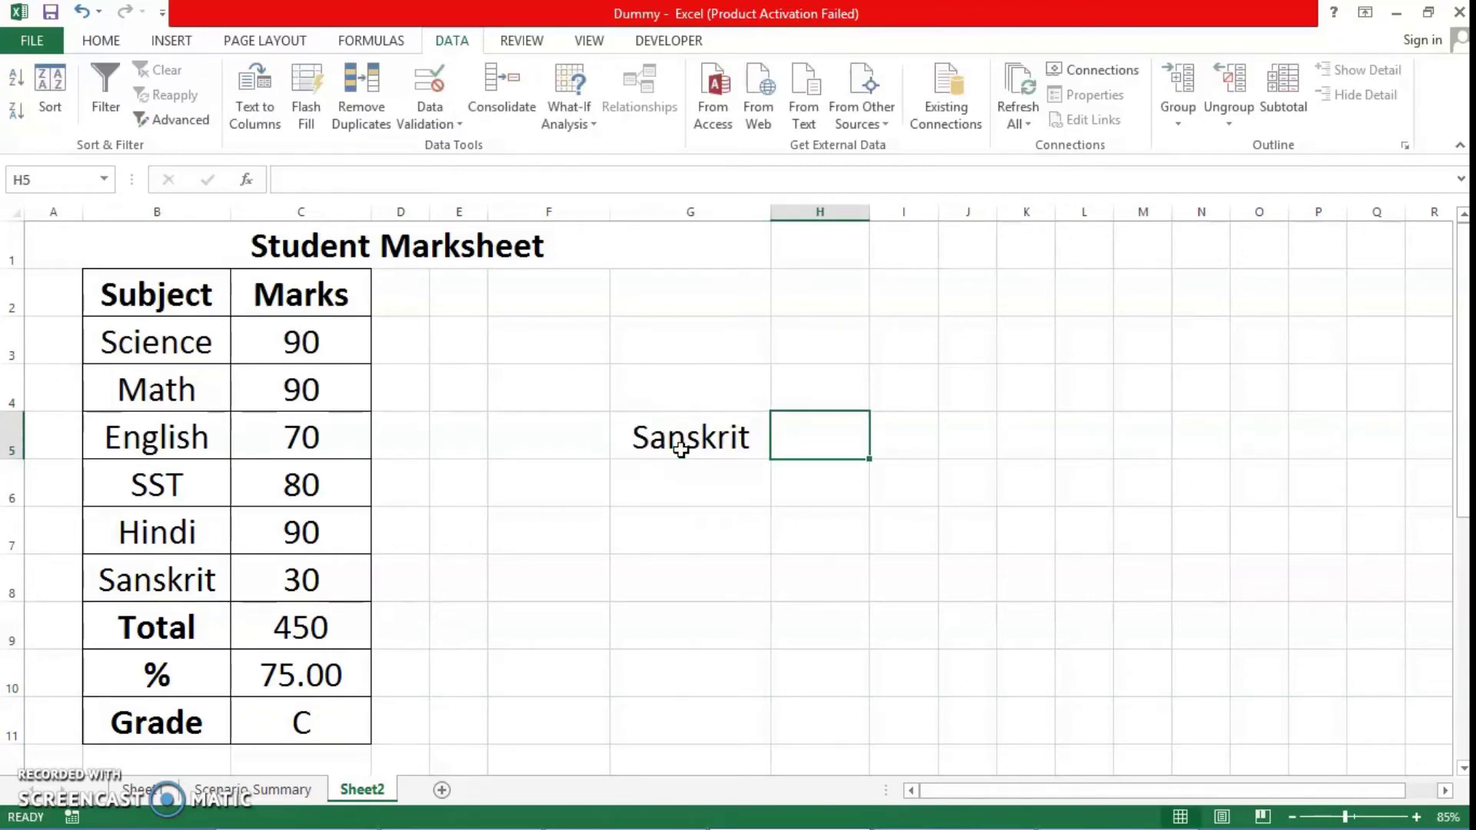
type("=")
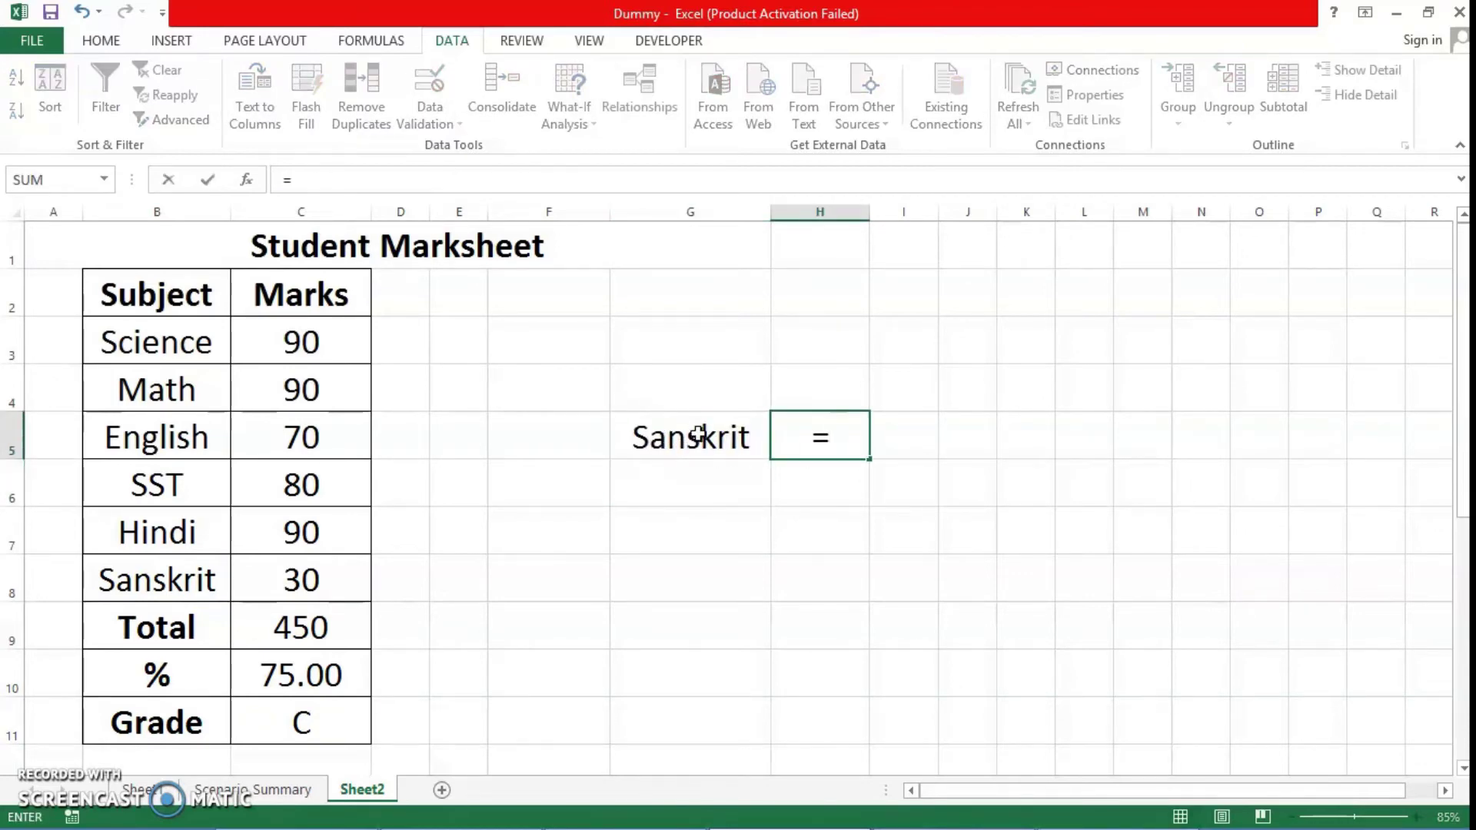
left_click(318, 678)
key("Return")
key("Up")
key("Right")
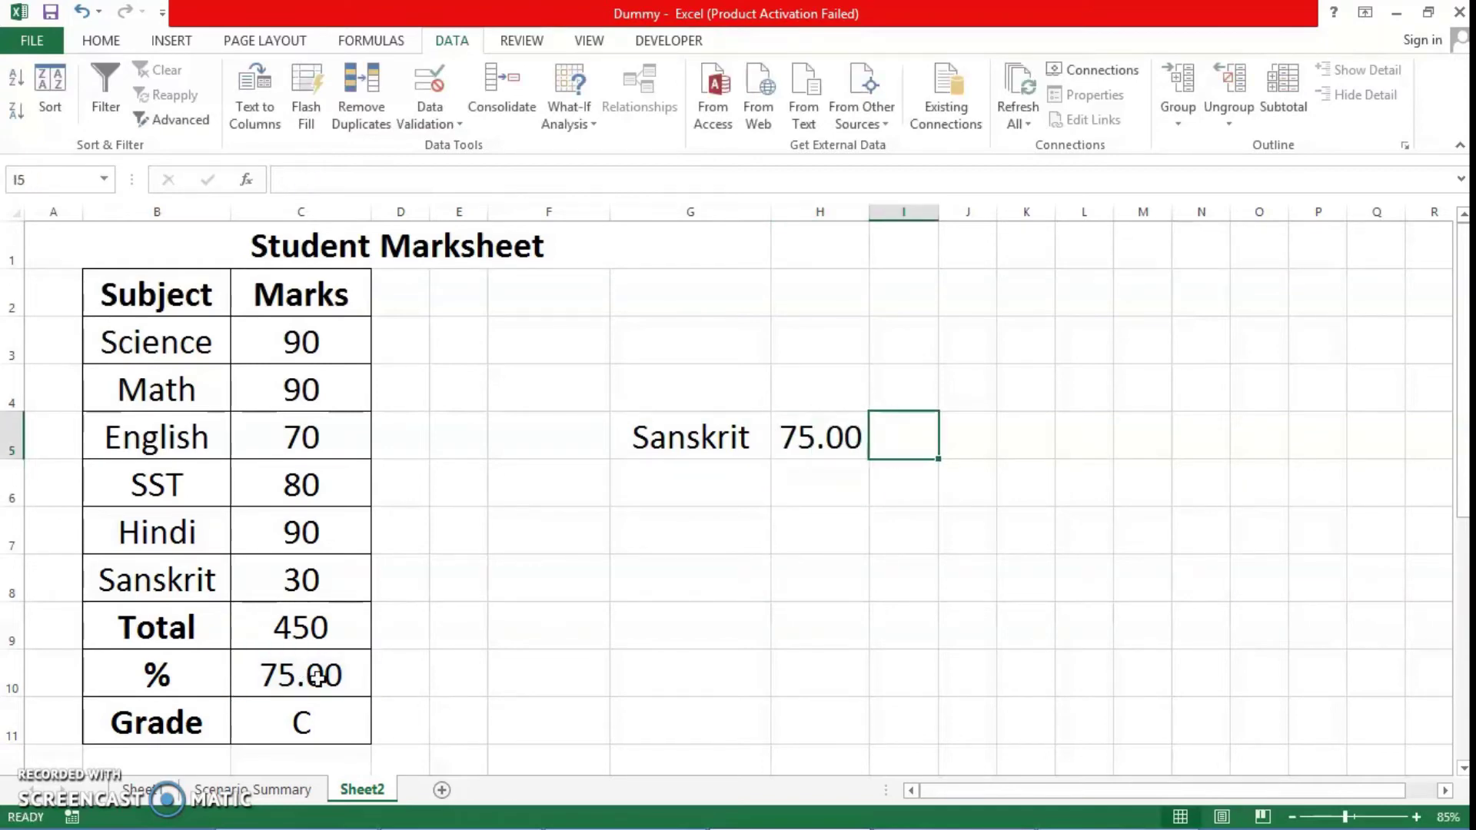
type("=")
left_click(242, 721)
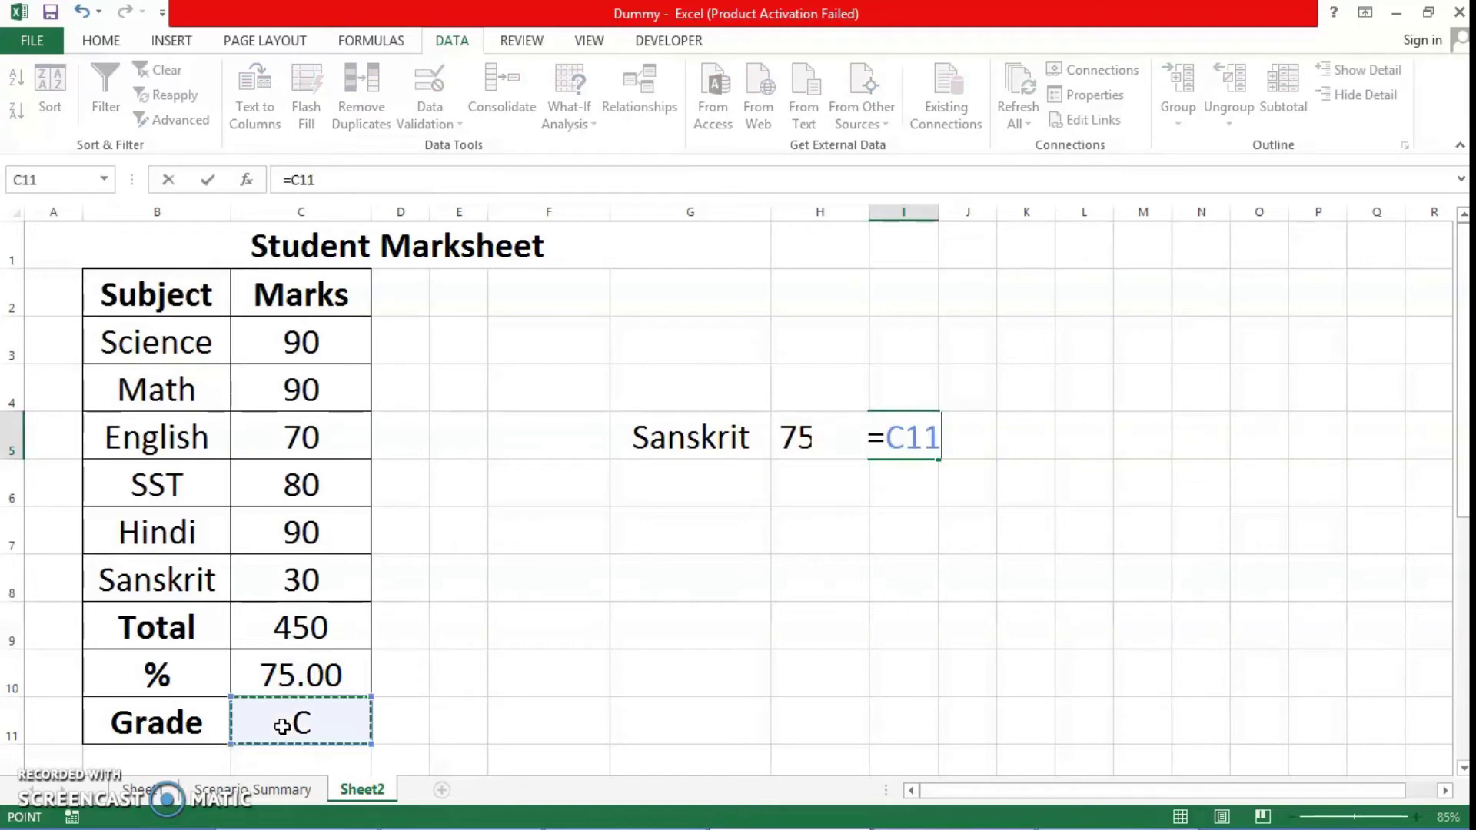
key("Return")
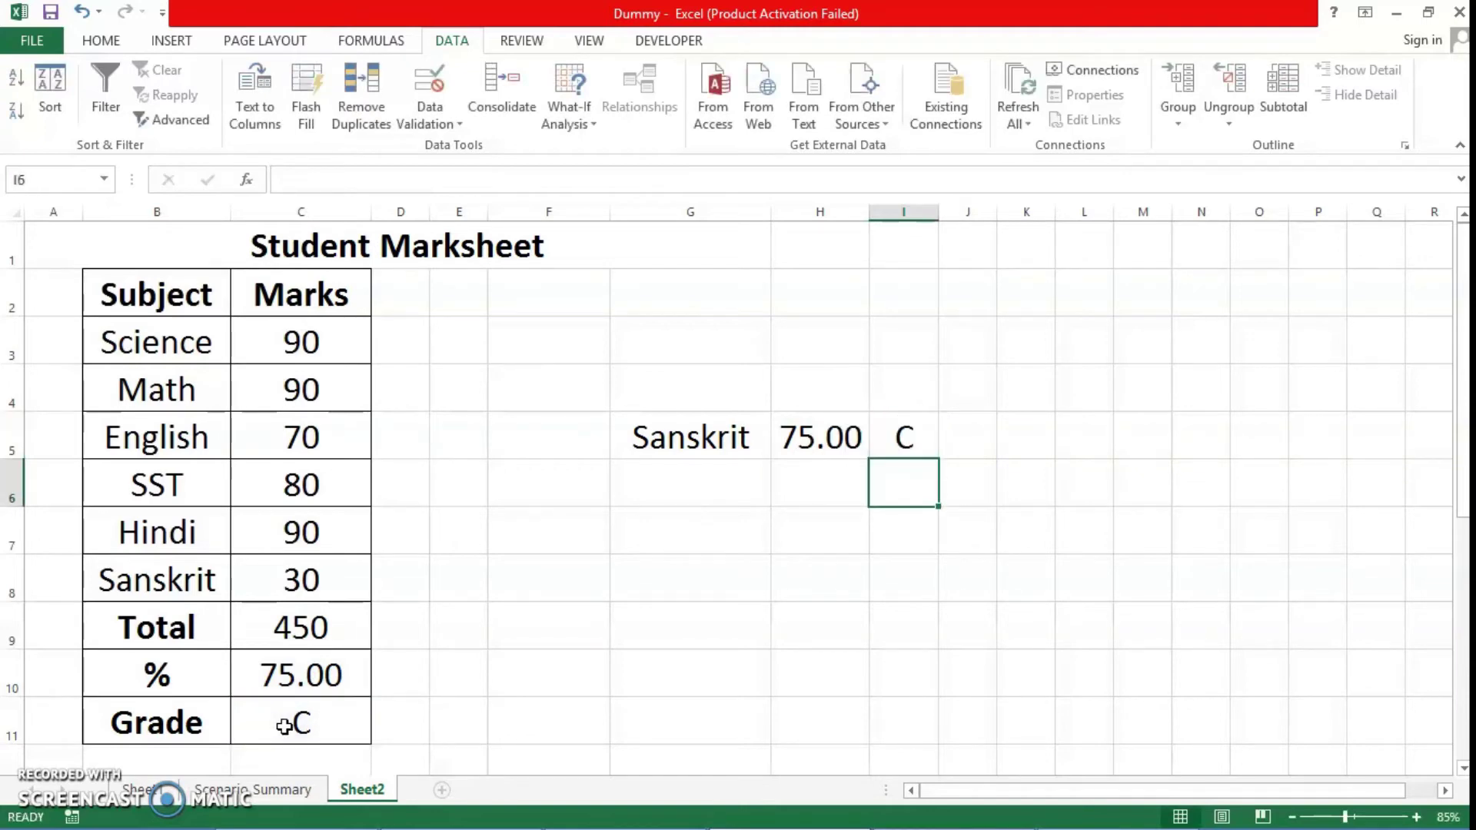
Enter Sanskrit marks 40, 50, 60, 70, 80 down G6:G10 and select the table range
left_click(644, 503)
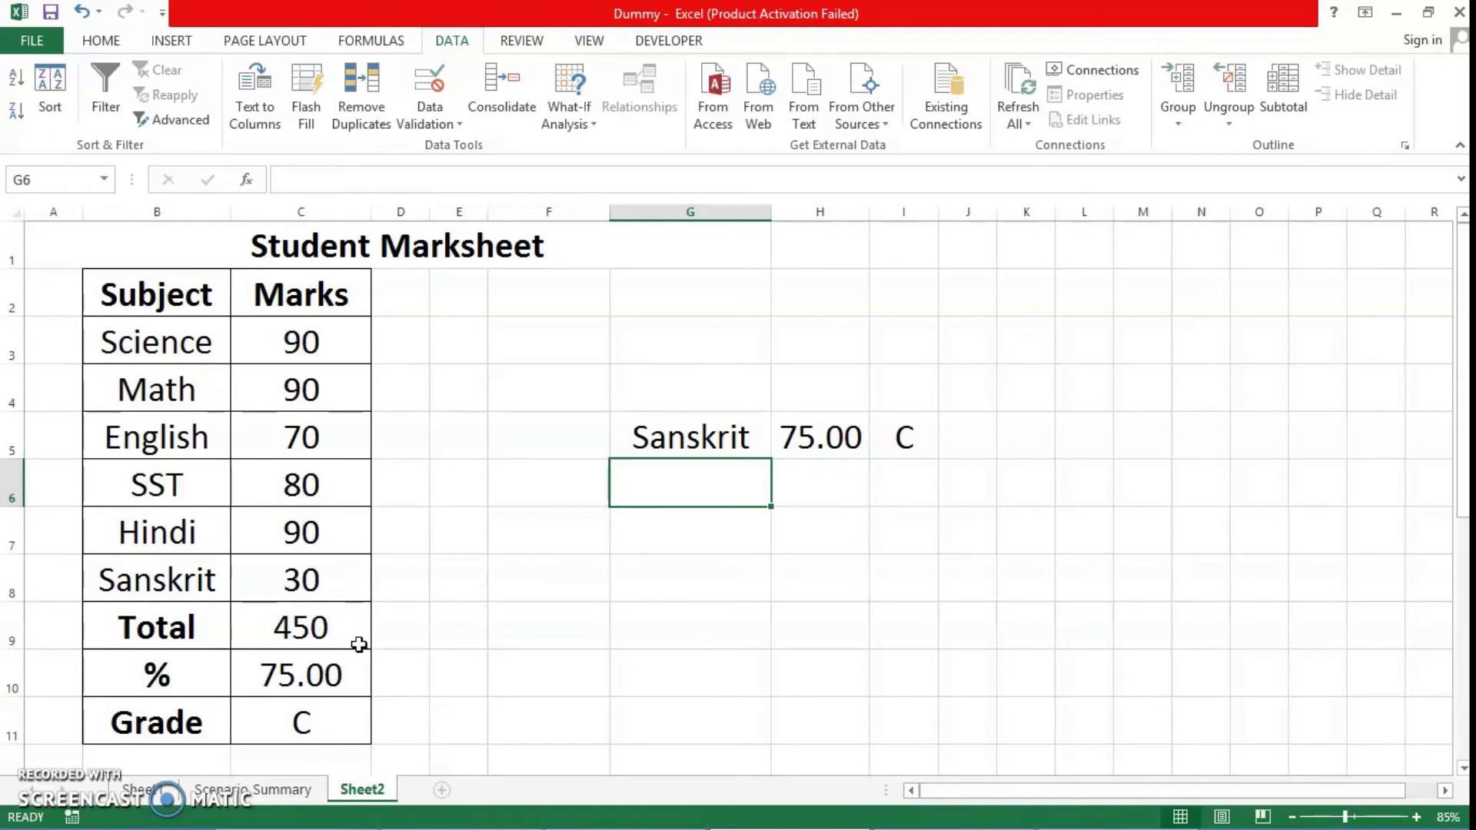
type("40")
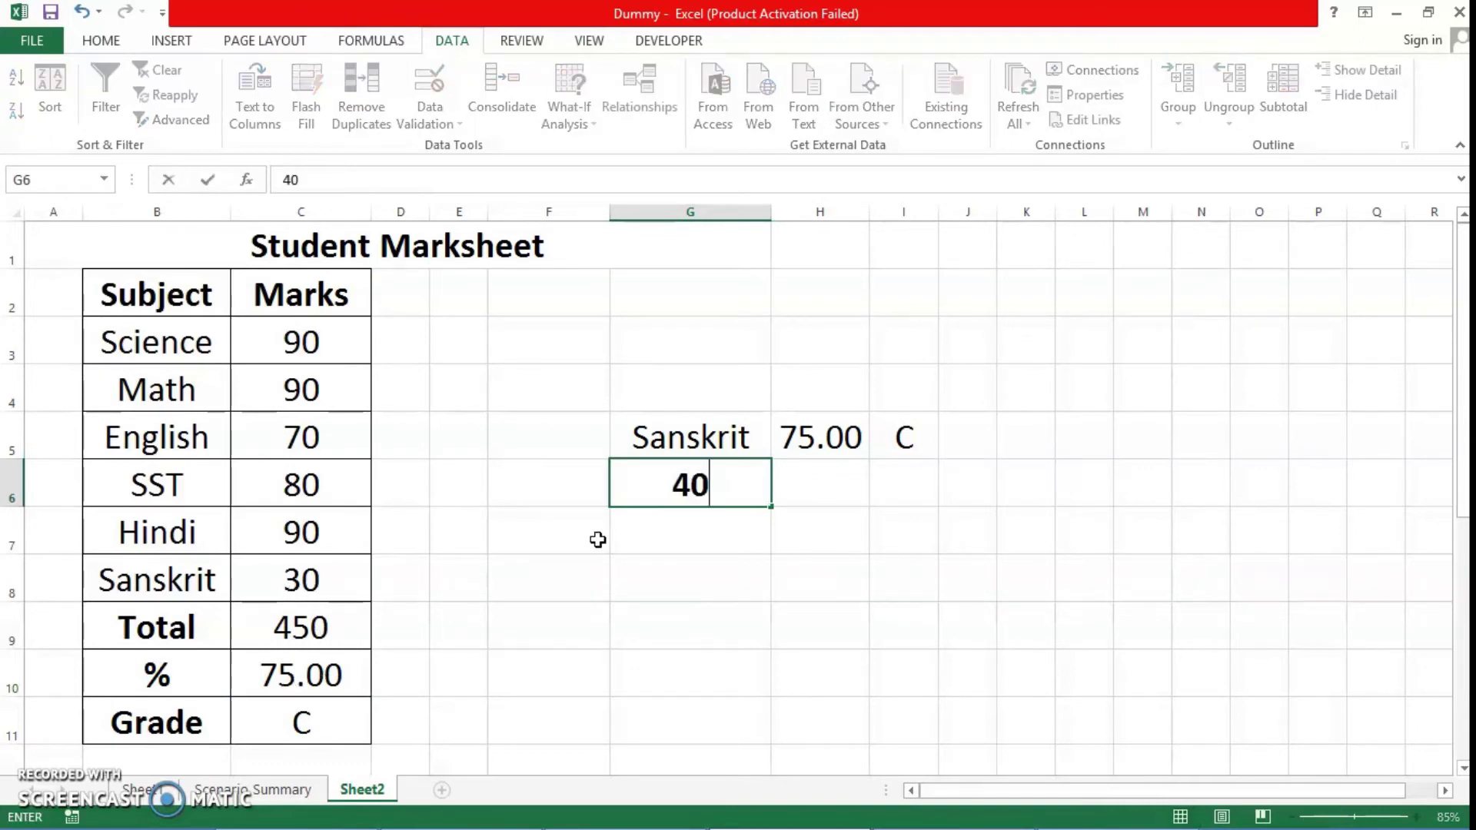
key("Return")
type("50")
key("Return")
type("60")
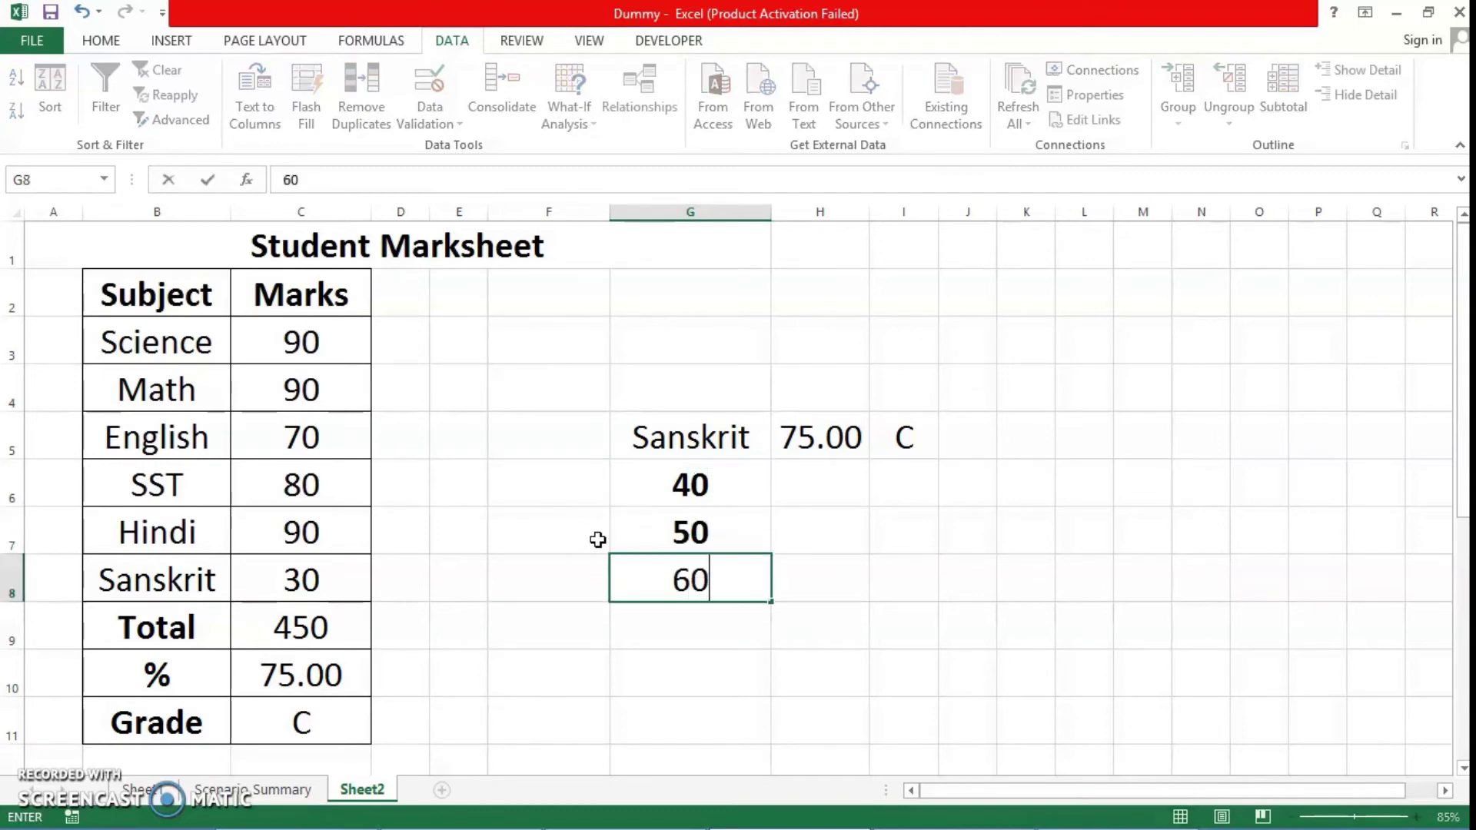
key("Return")
type("70")
key("Return")
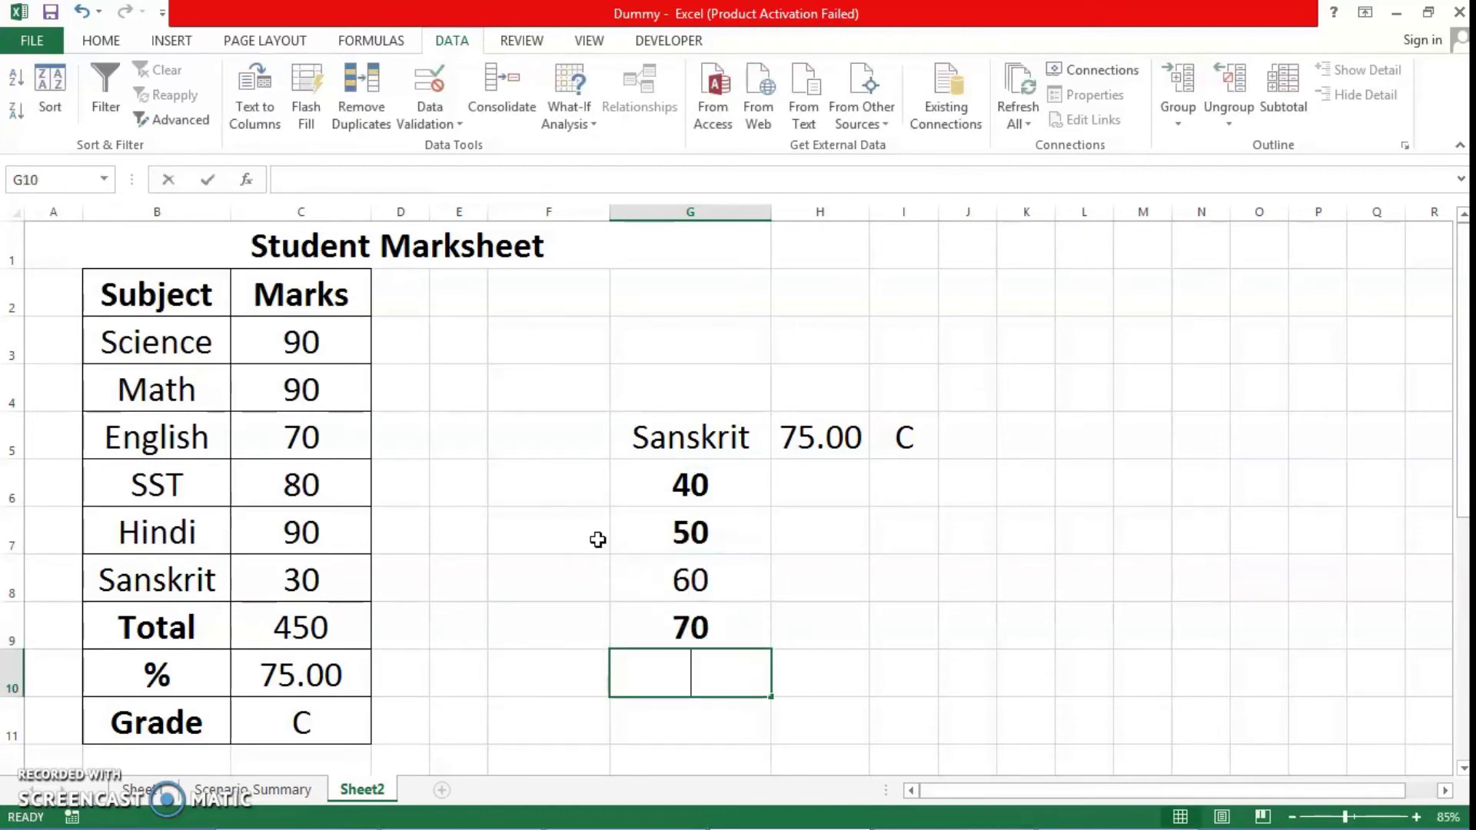
type("80")
left_click(775, 492)
mouse_move(676, 436)
left_mouse_down()
mouse_move(890, 597)
mouse_move(890, 663)
left_mouse_up()
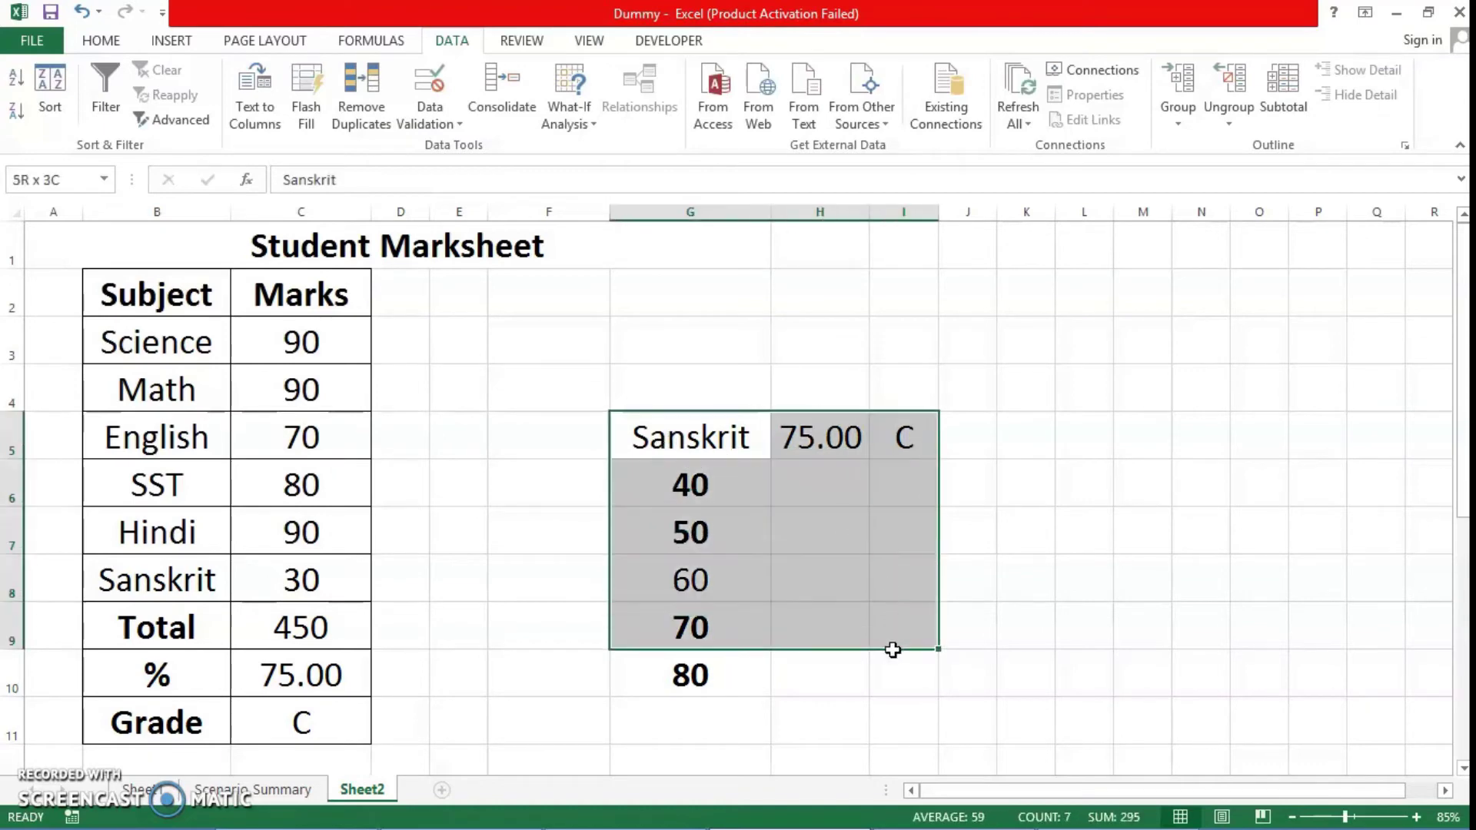
Create a data table with column input cell $C$8 to fill in percentages and grades
left_click(565, 123)
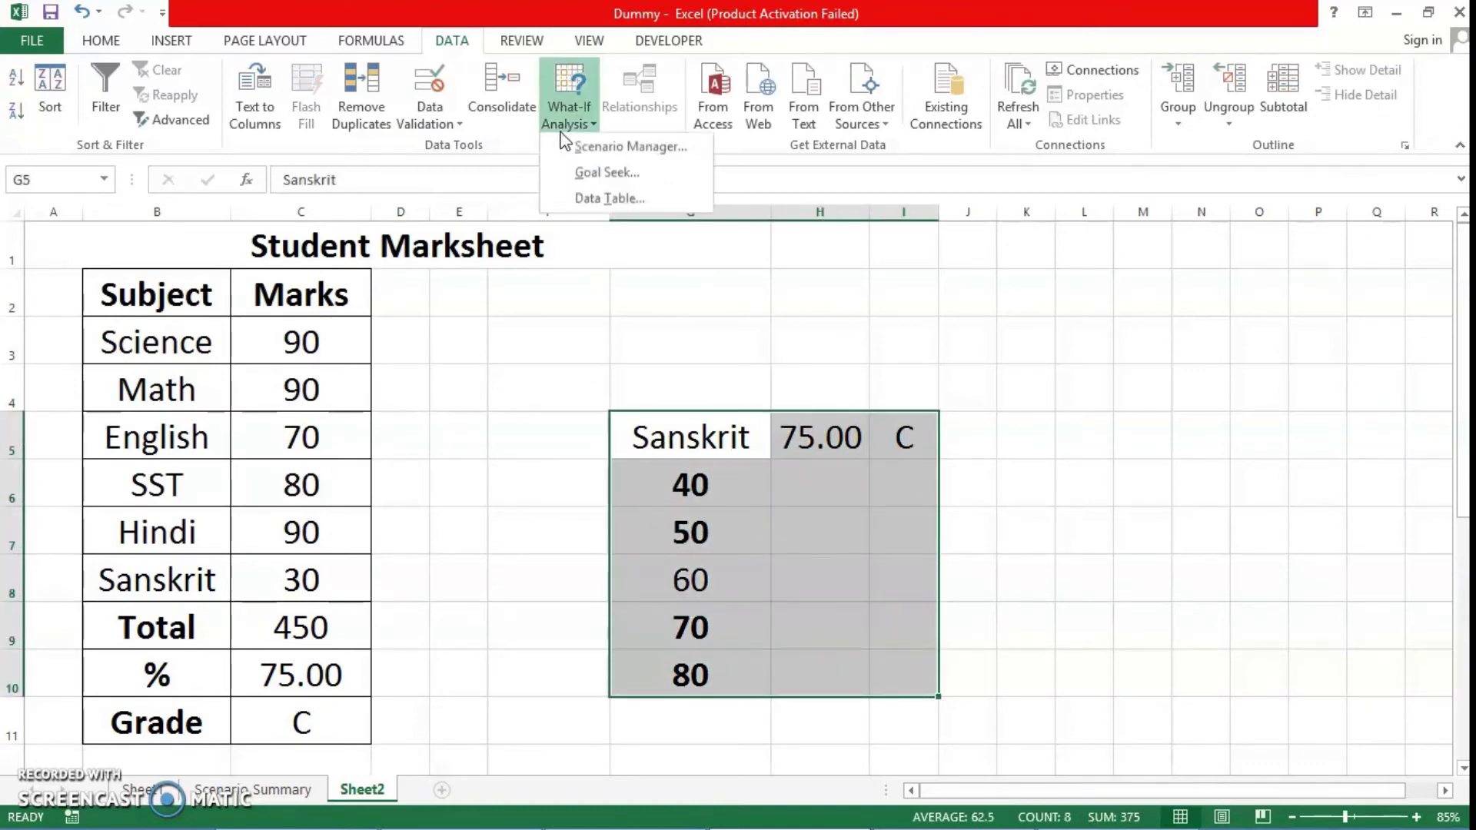
left_click(602, 200)
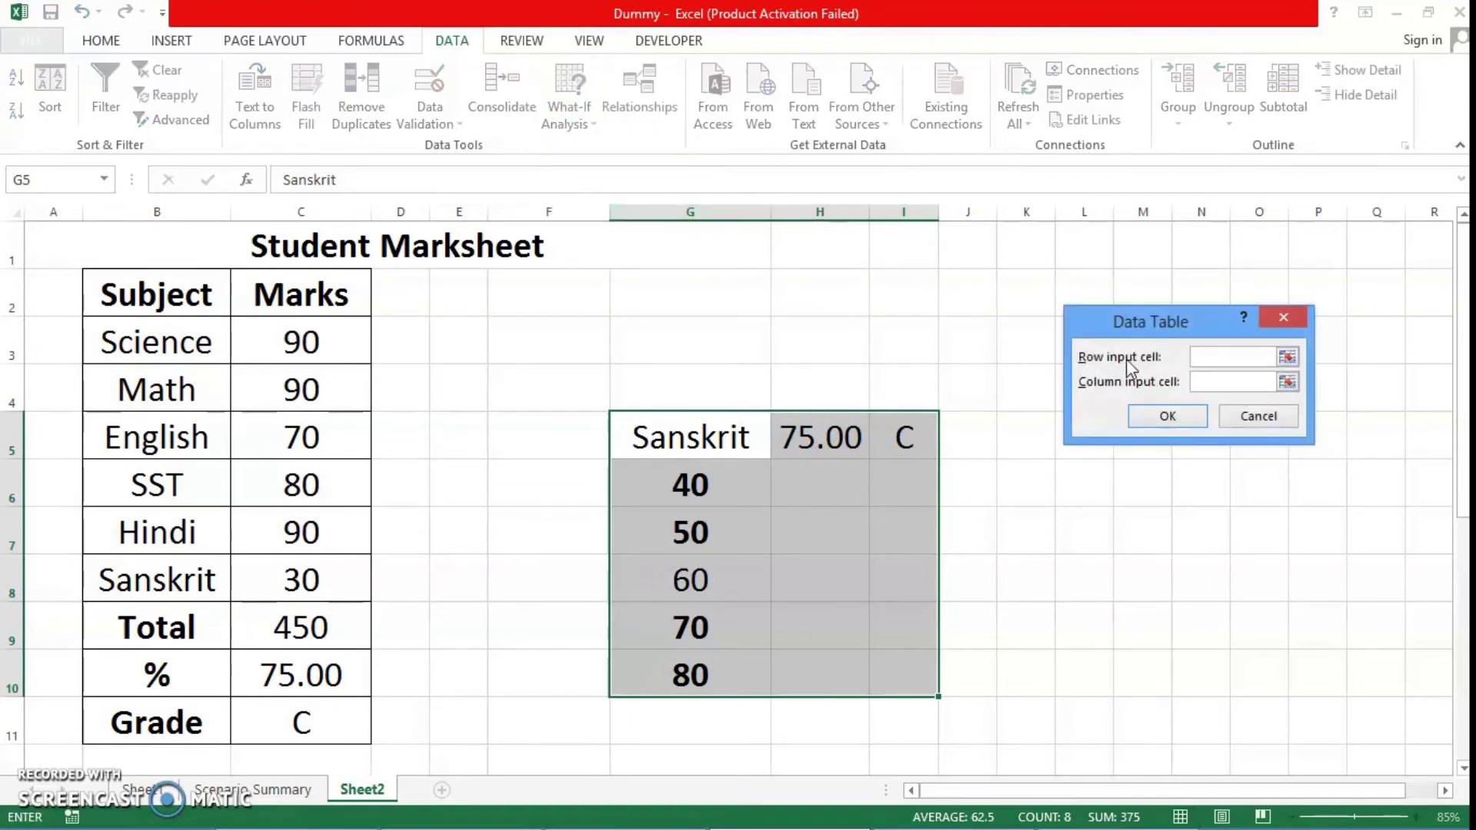
left_click(1221, 381)
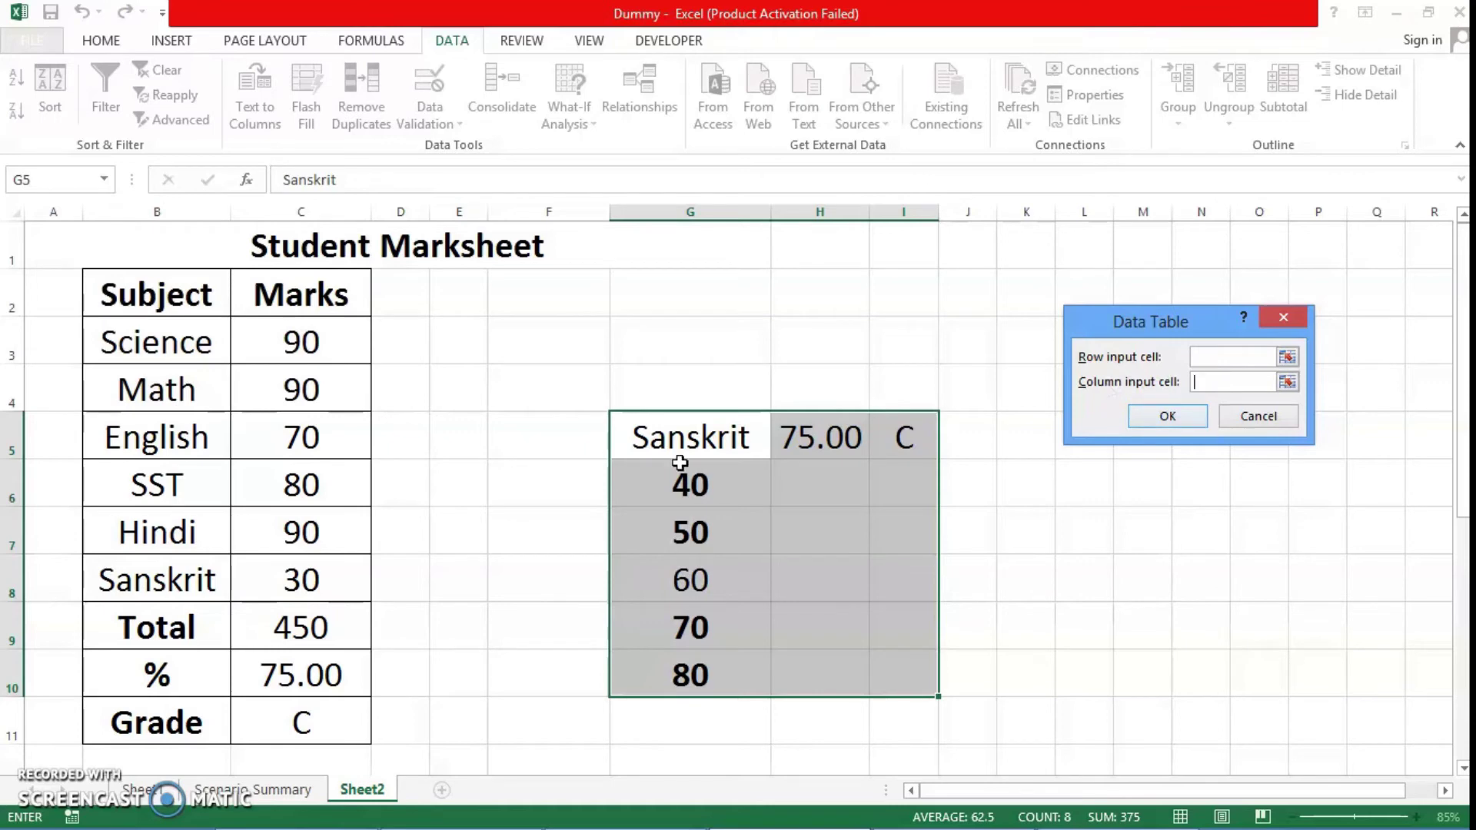
left_click(298, 585)
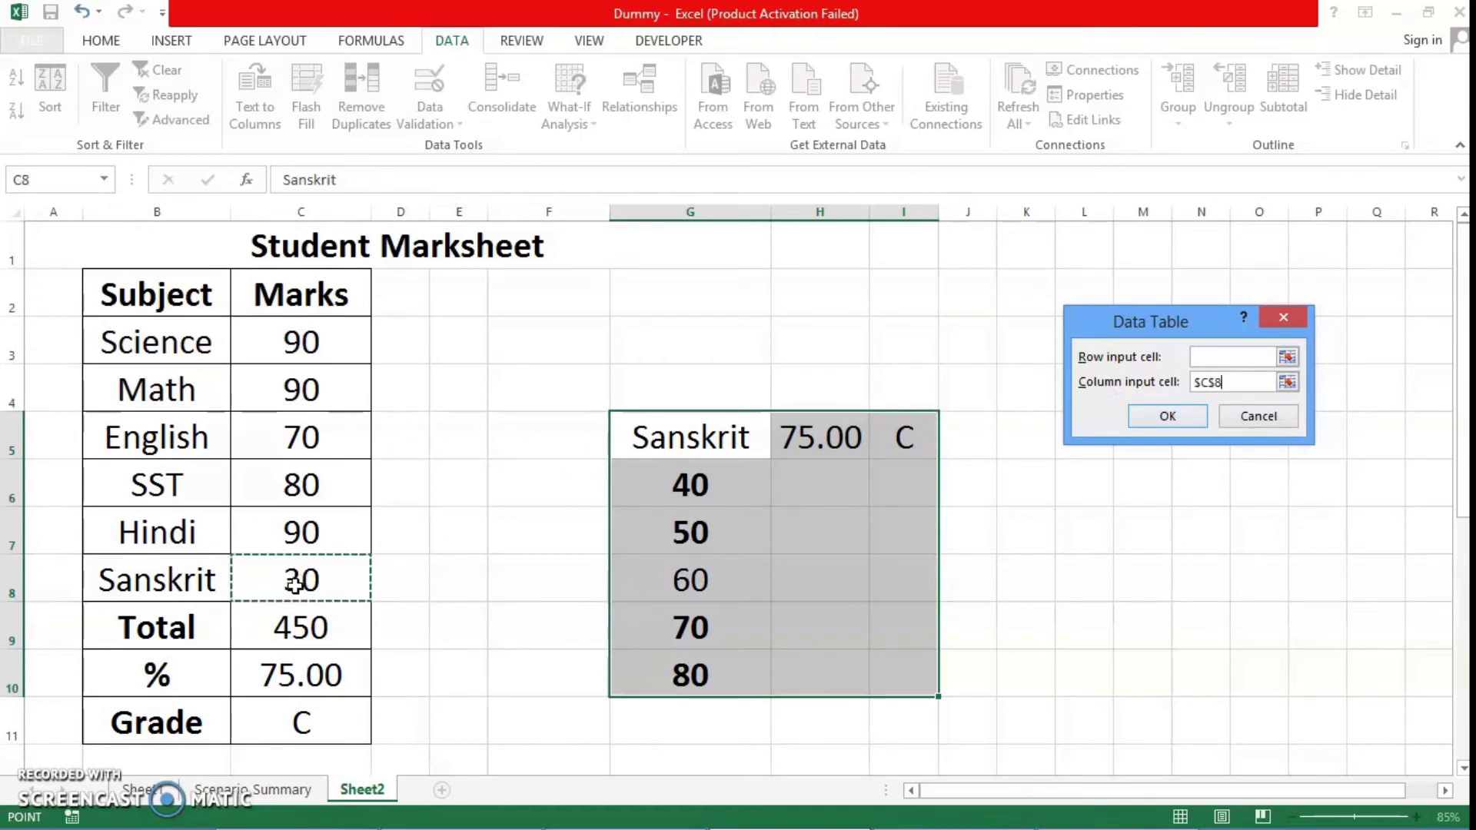
left_click(1167, 419)
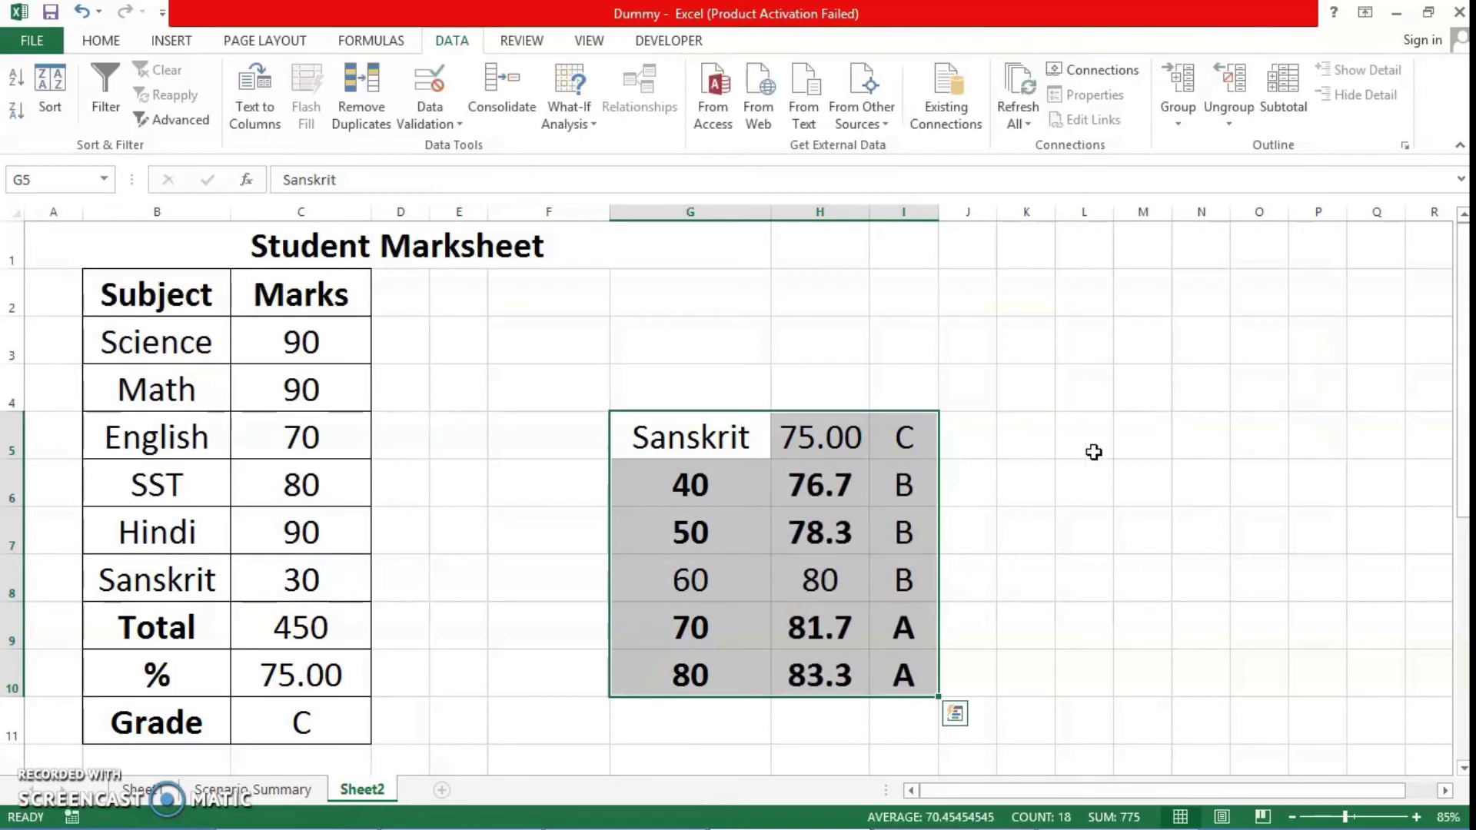
left_click(705, 489)
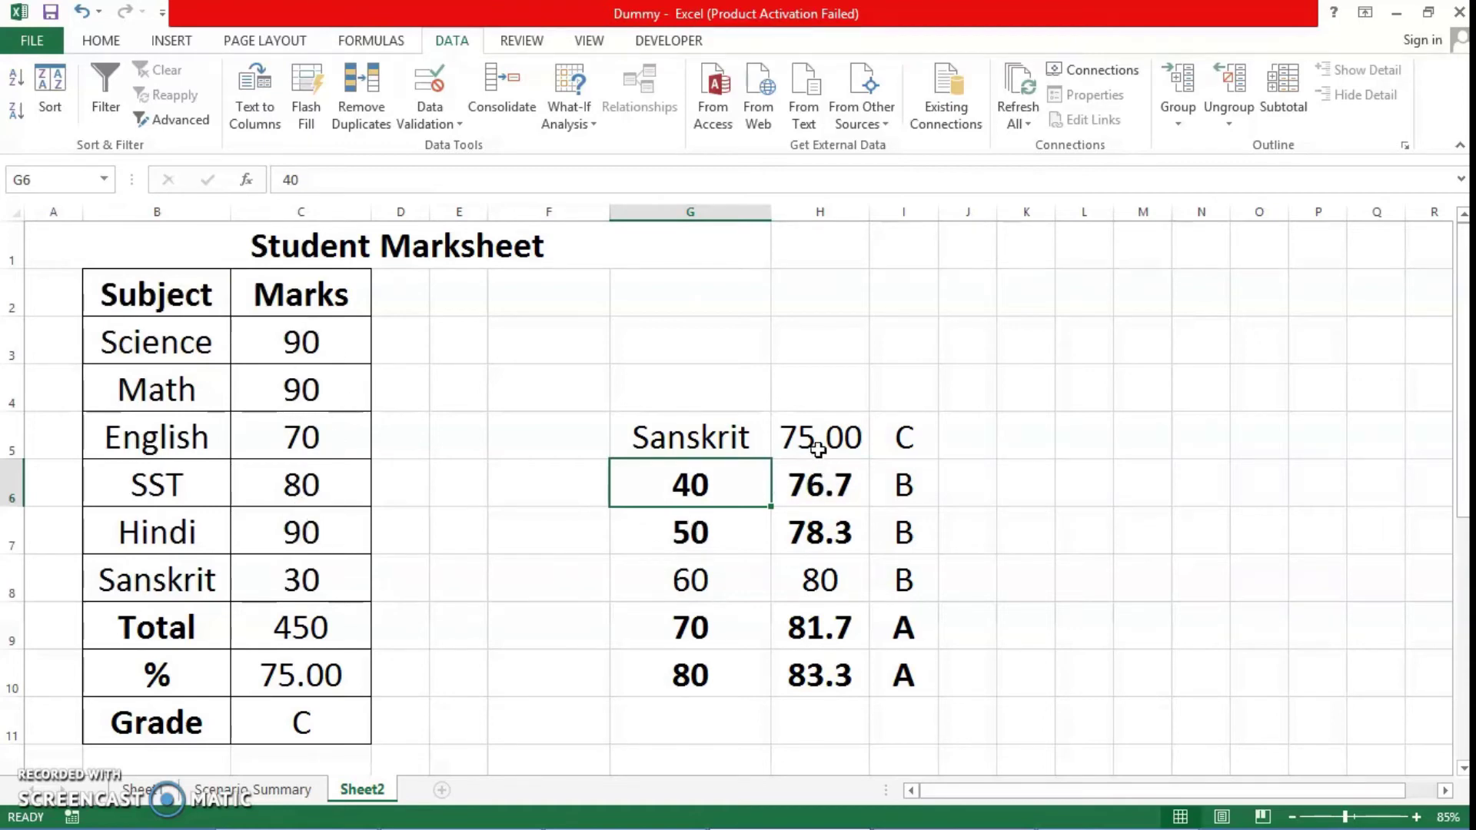
Inspect the resulting percentage and grade entries for Sanskrit marks 40 and 70
left_click(823, 492)
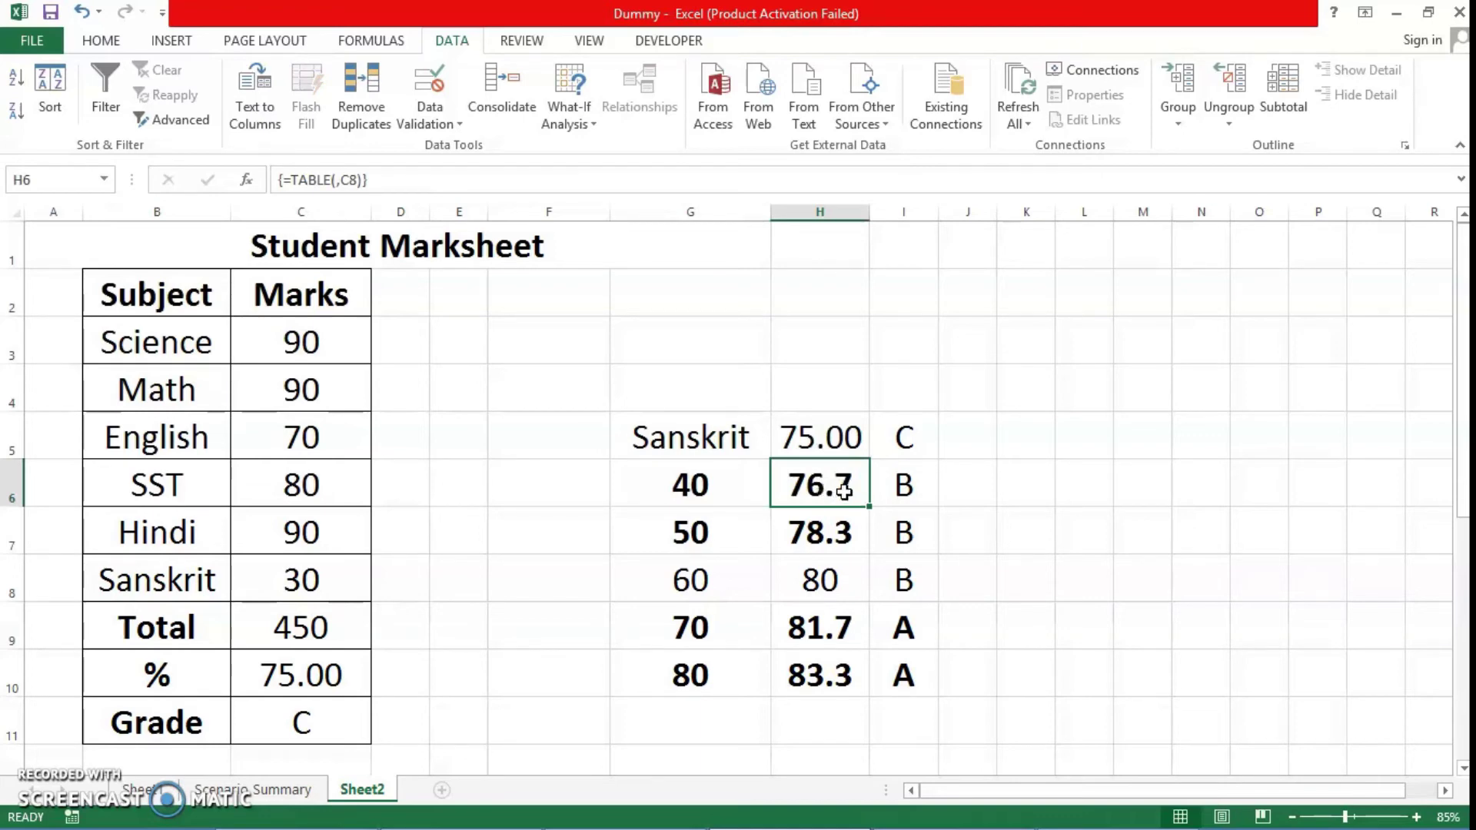
left_click(904, 490)
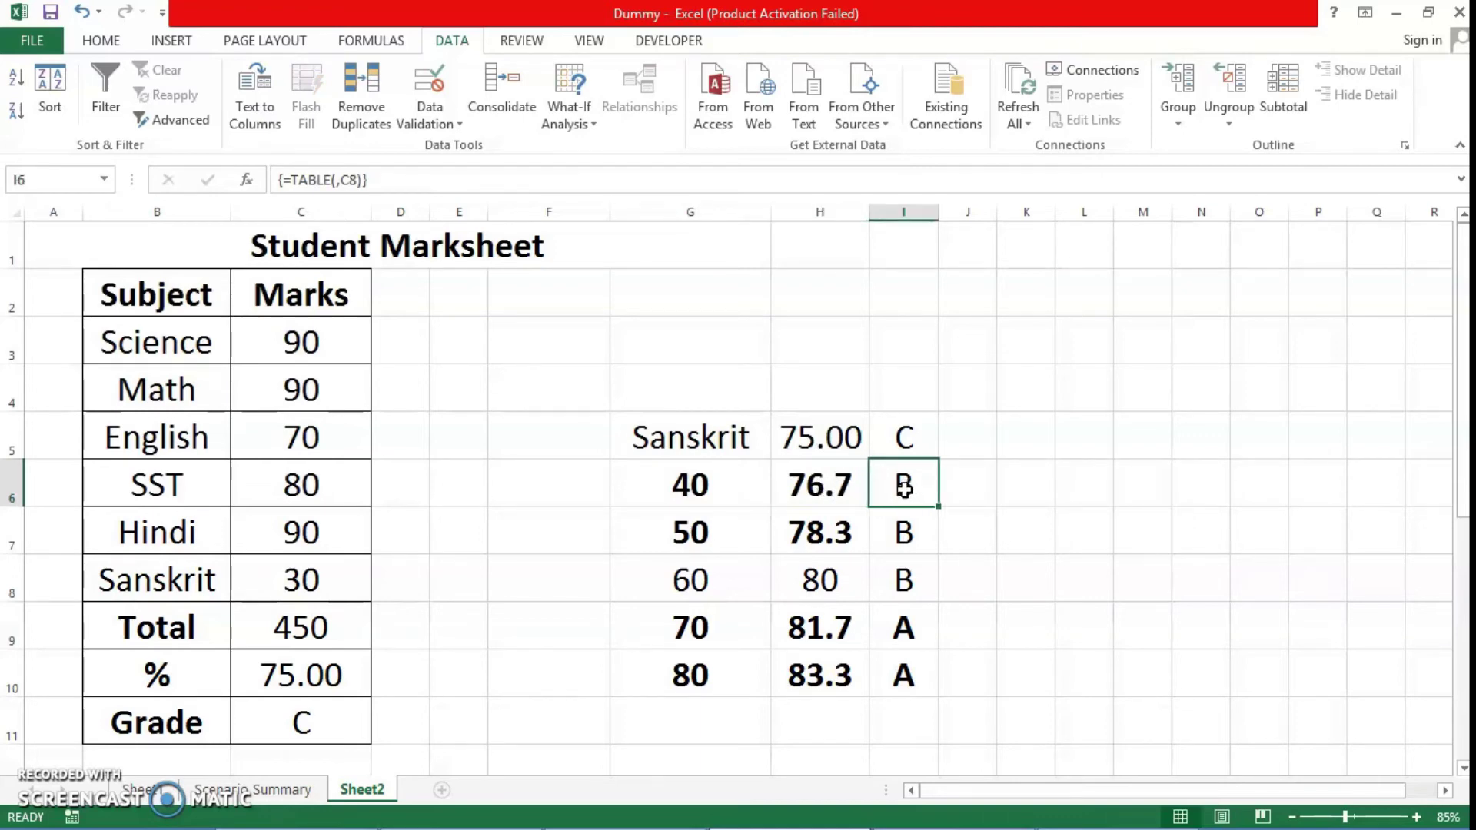
left_click(720, 633)
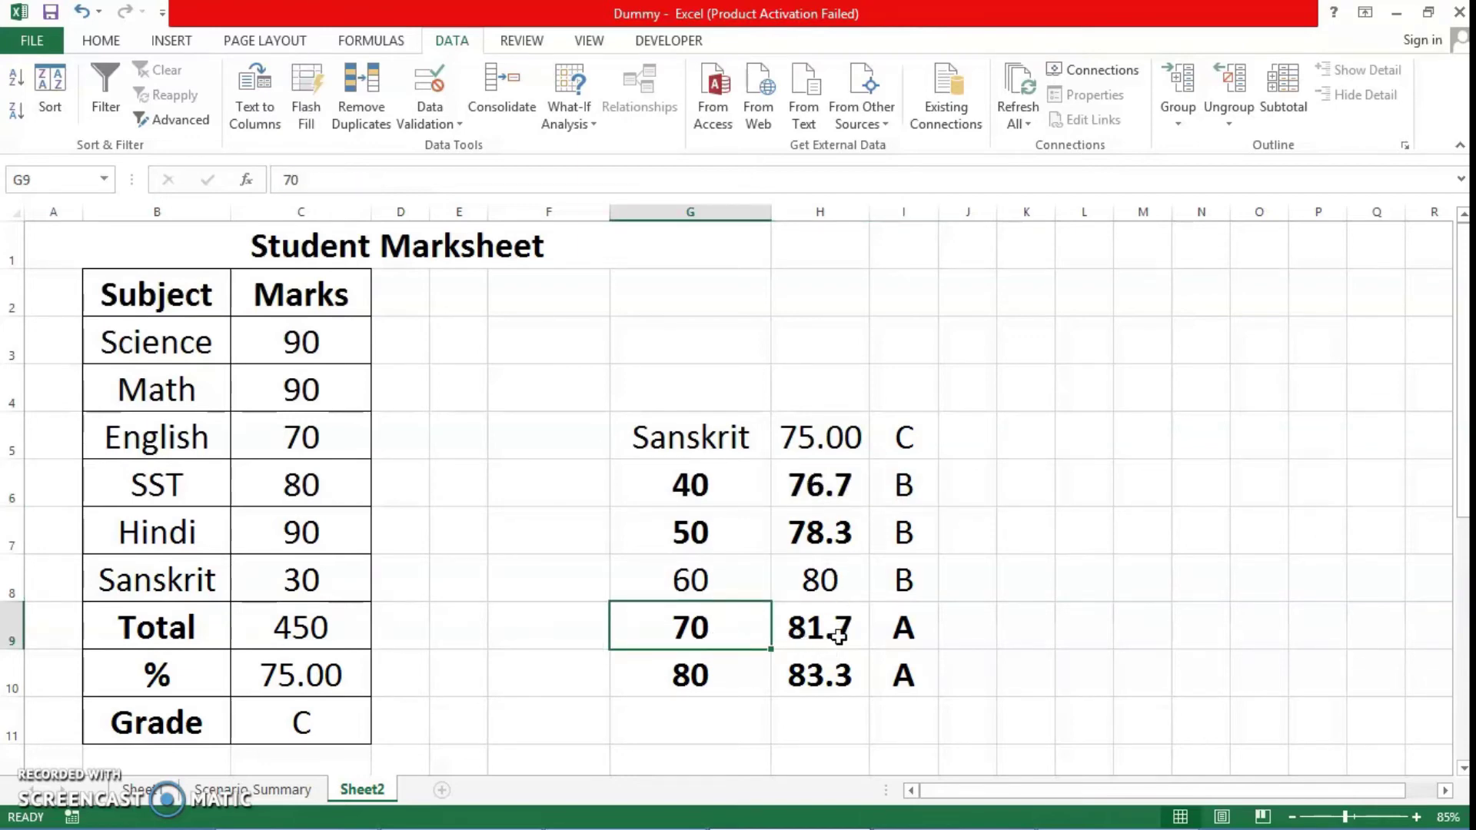
left_click(903, 637)
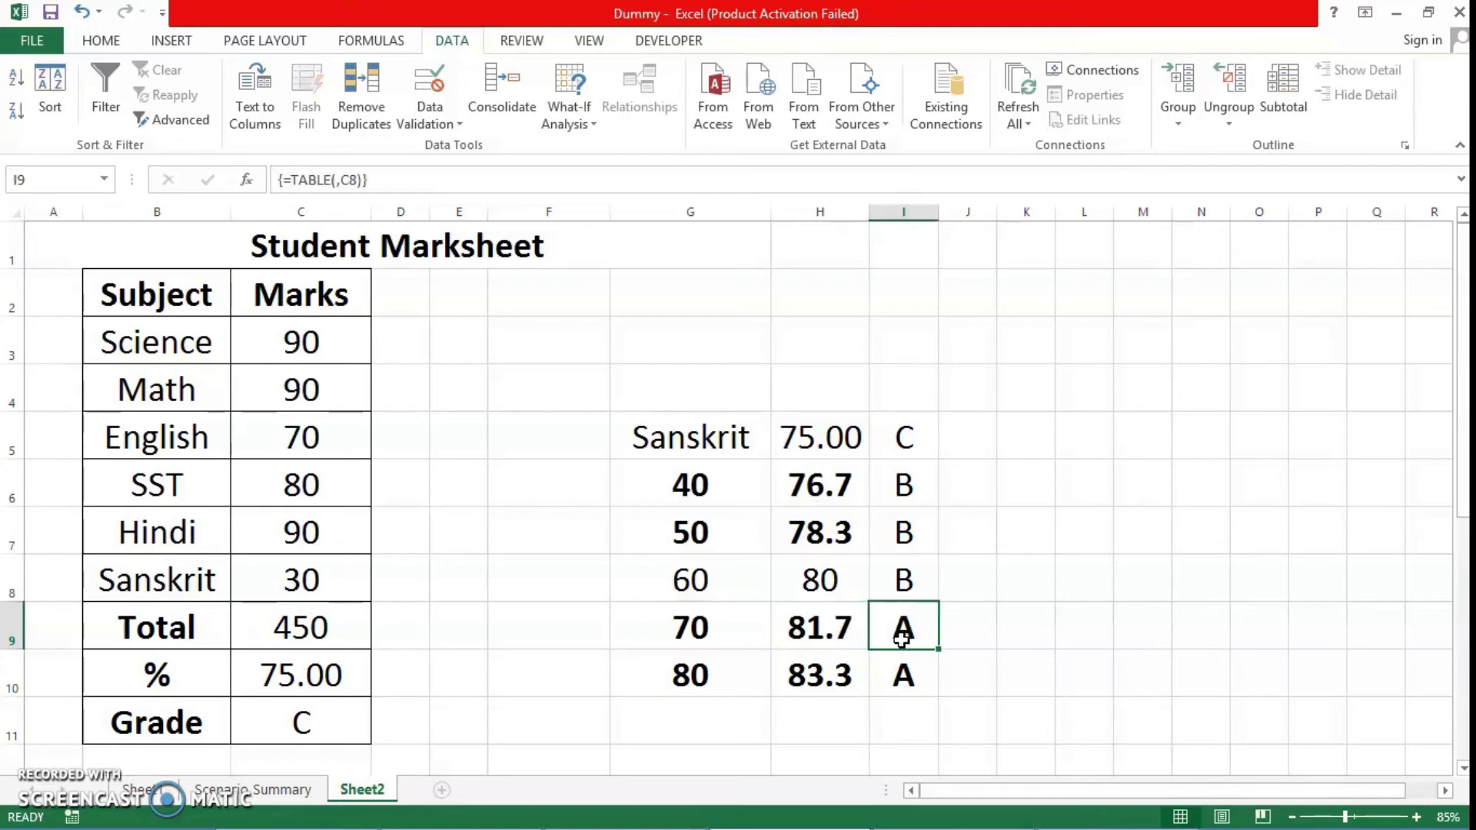
left_click(700, 496)
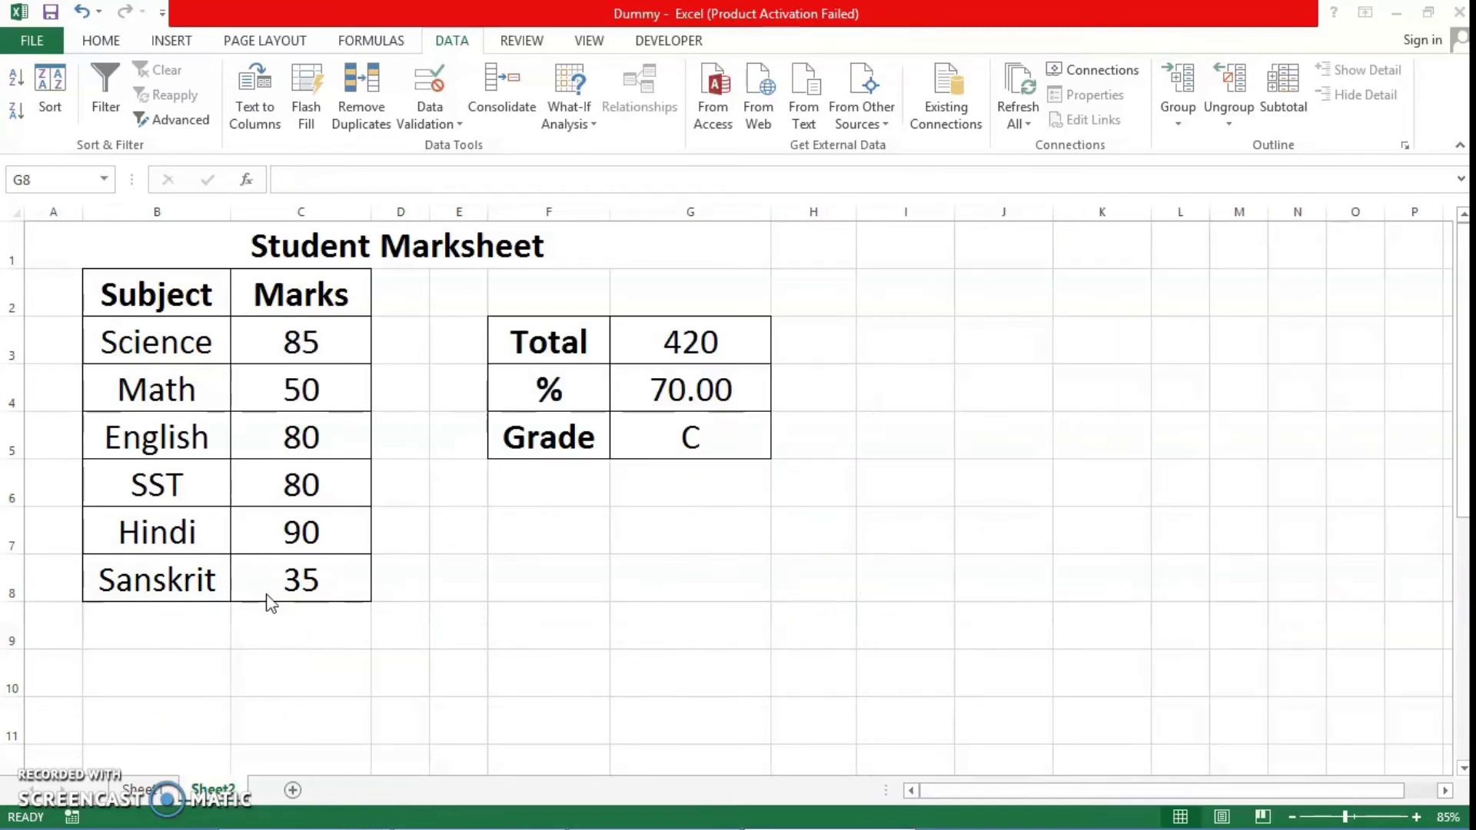
left_click(158, 582)
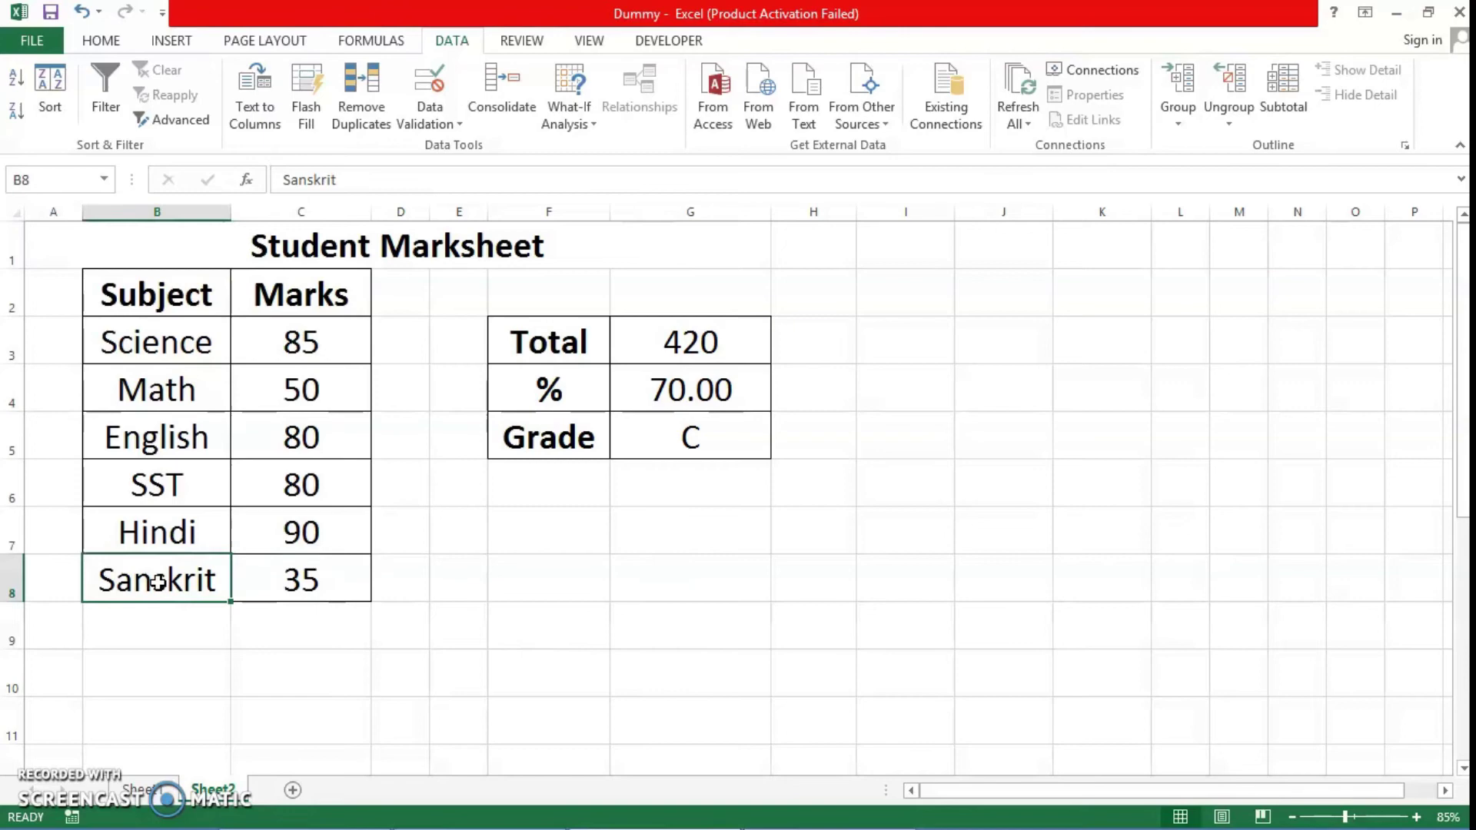
left_click(170, 384)
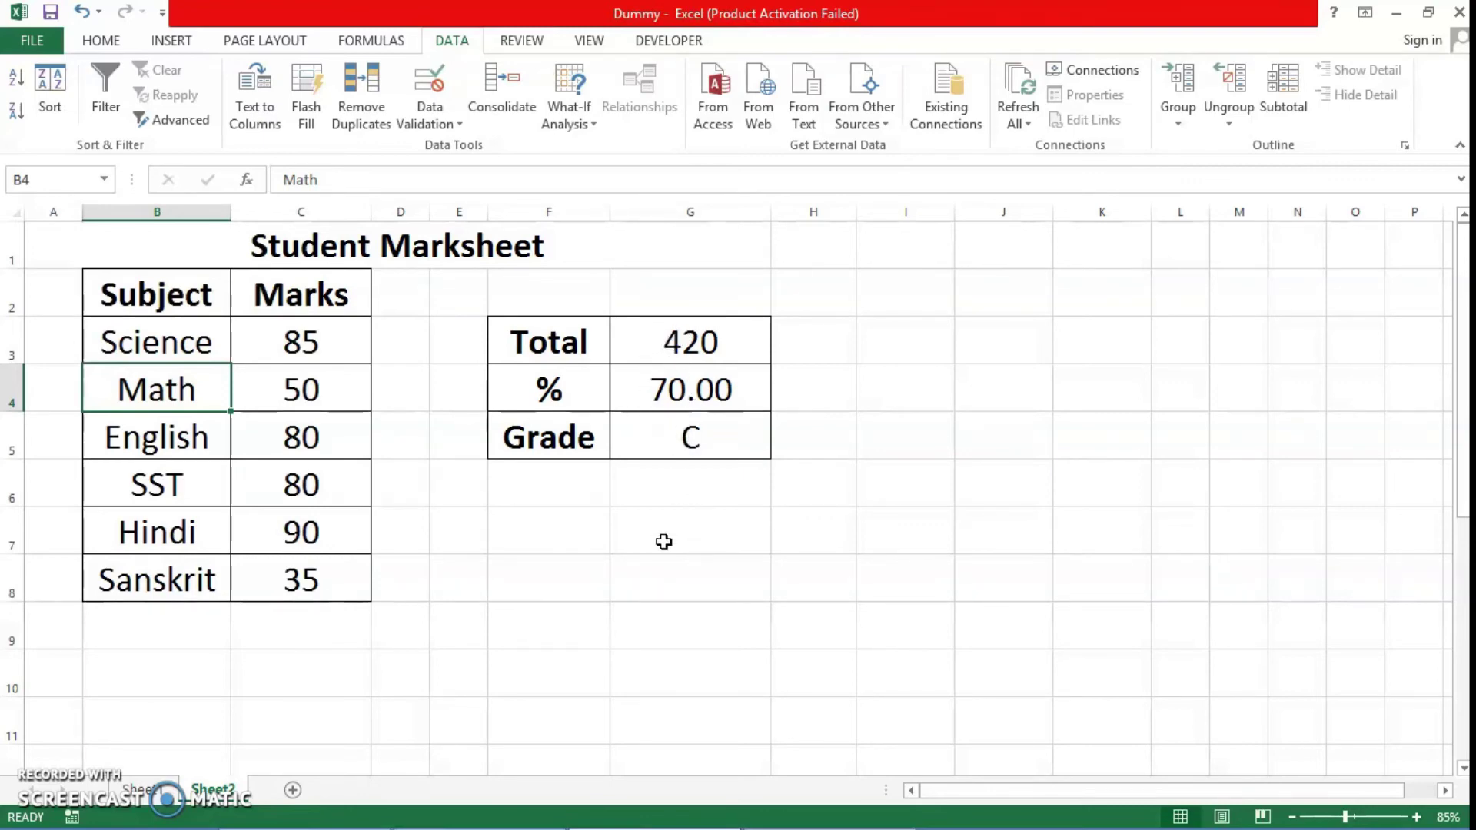
left_click(678, 606)
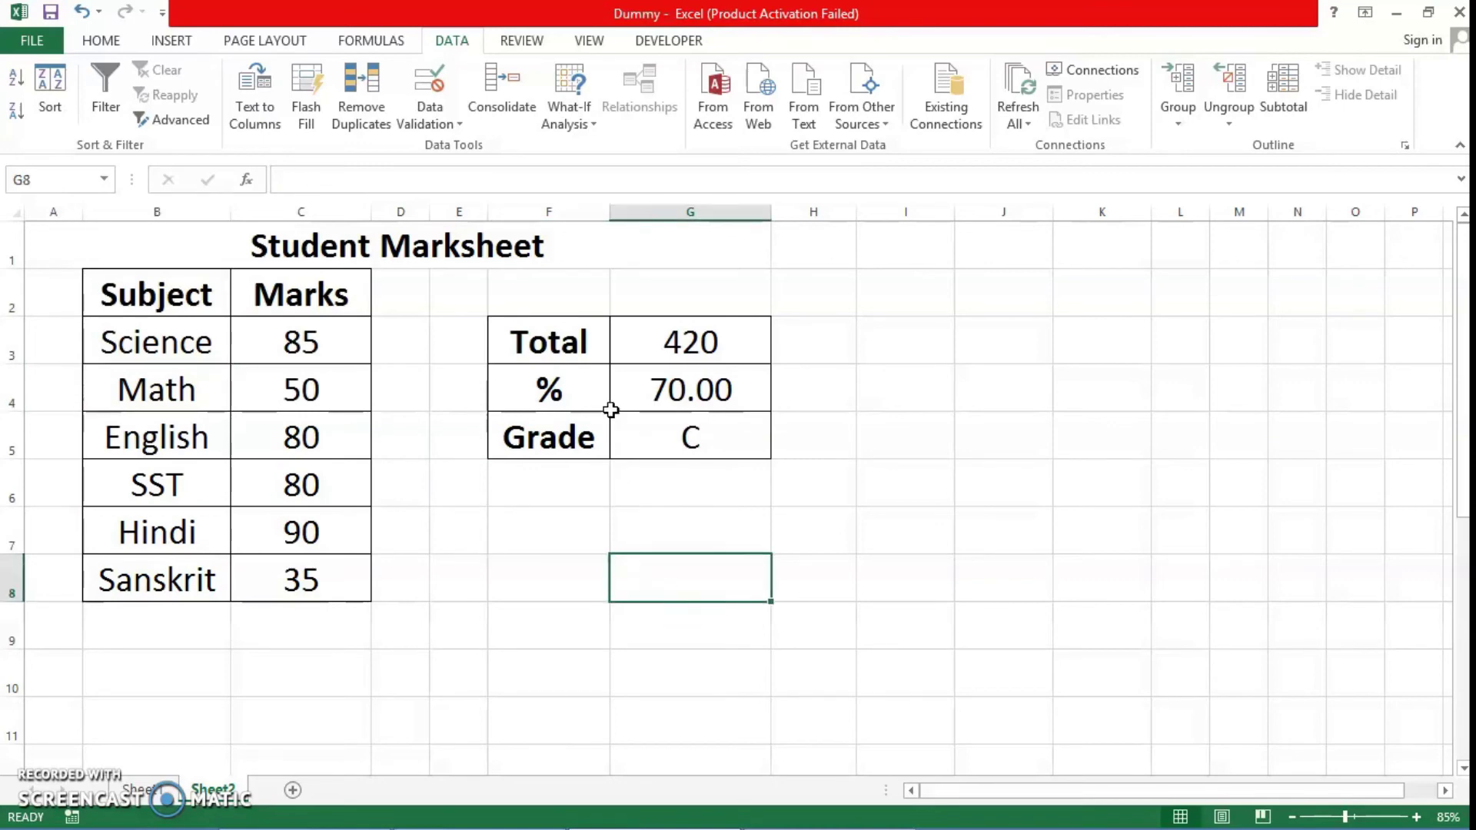
Link G8 to the 70.00 percentage and enter Math marks 50, 60, 70, 80, 90 across H8:L8
type("=")
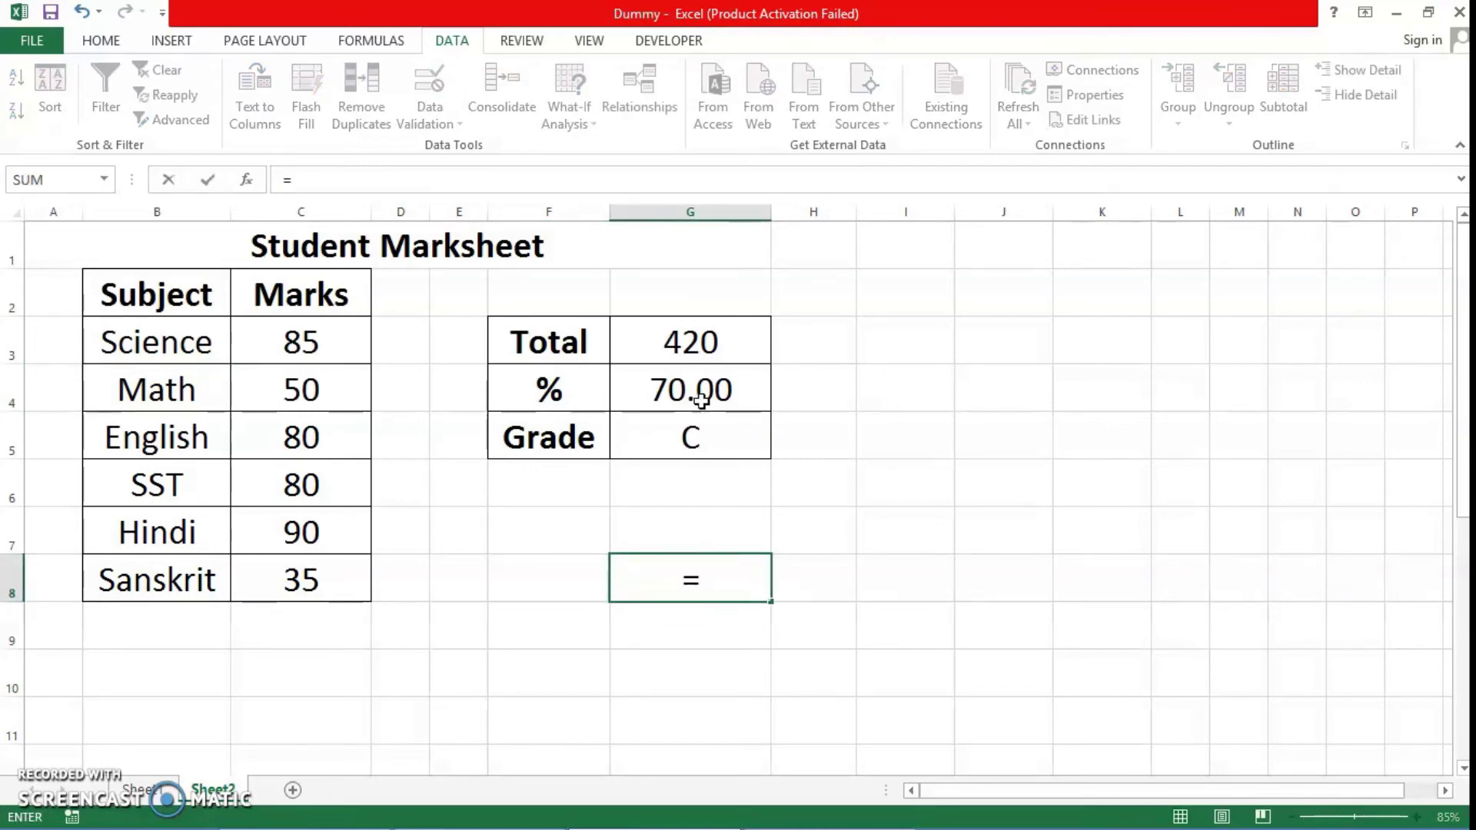
left_click(698, 389)
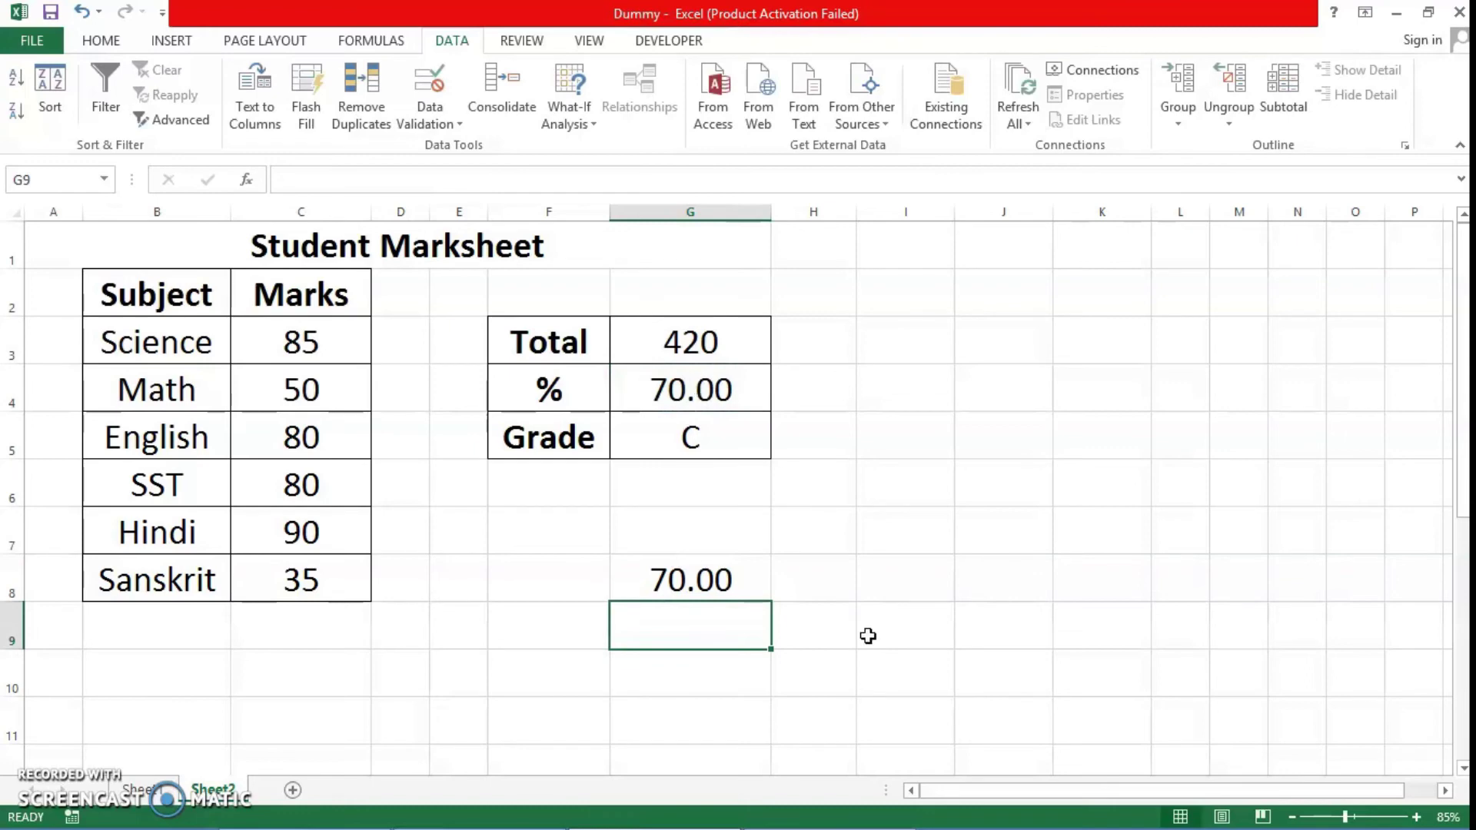
left_click(813, 594)
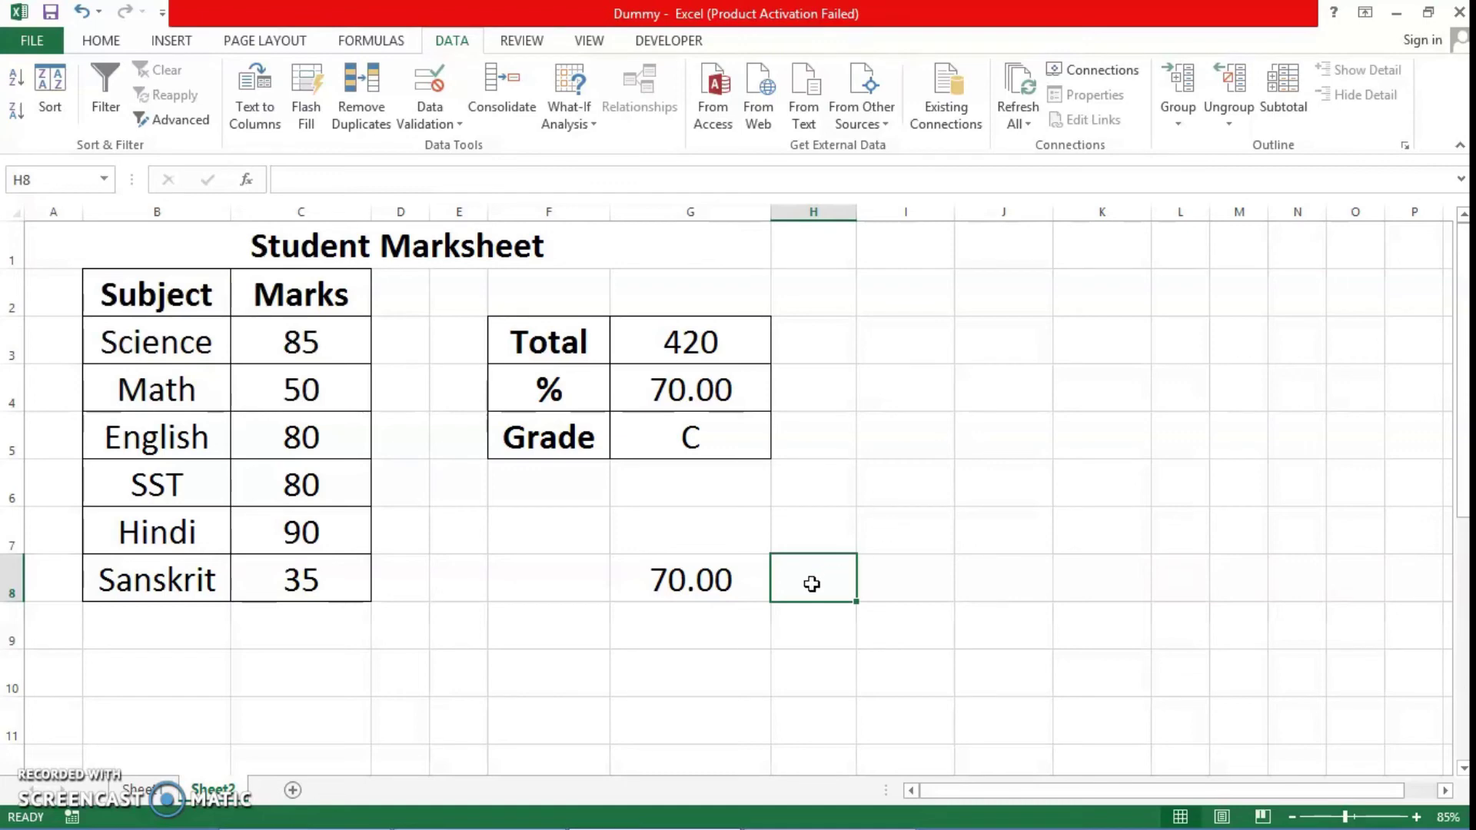
type("50")
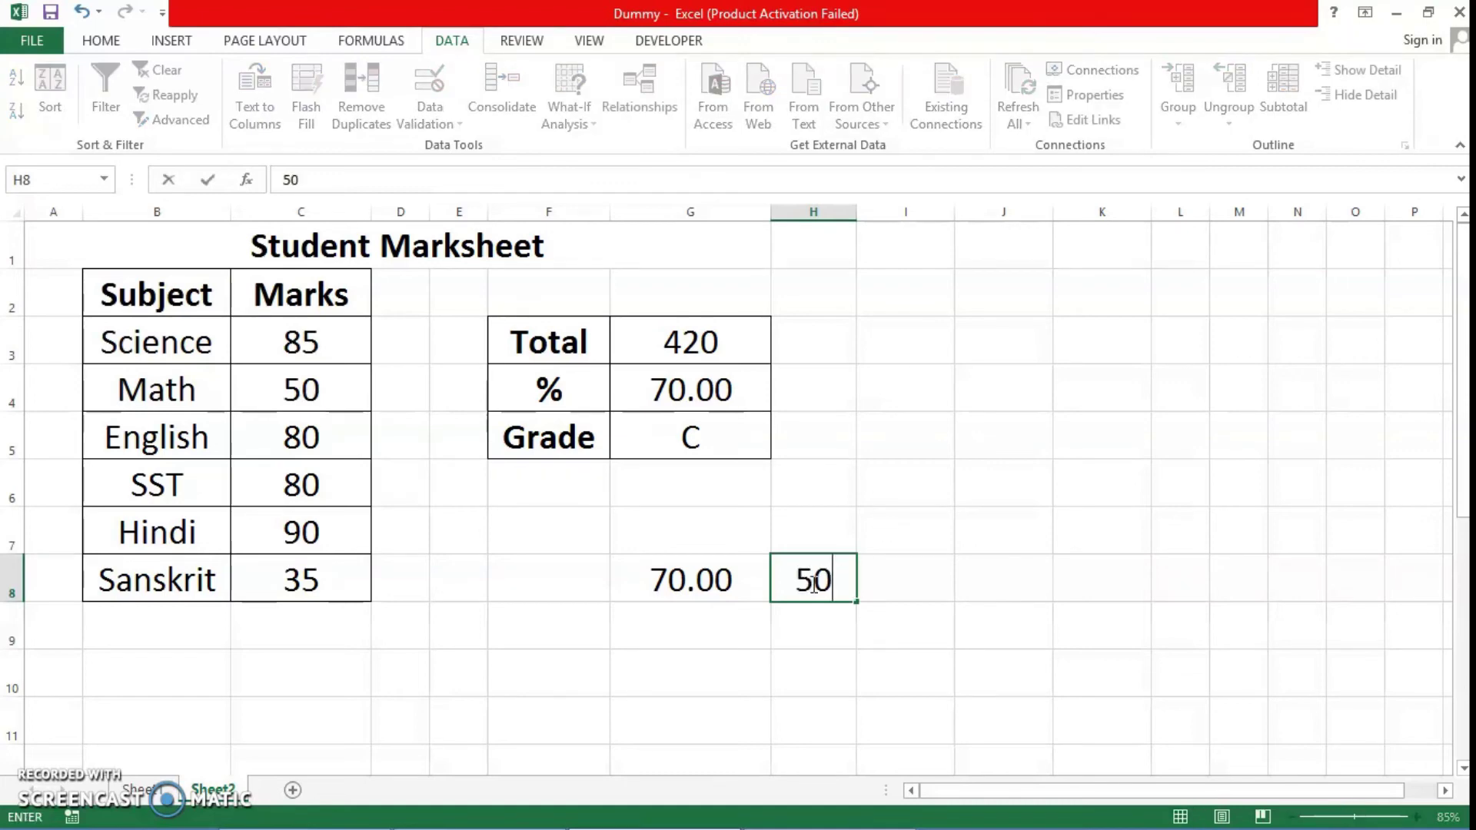
key("Tab")
type("60")
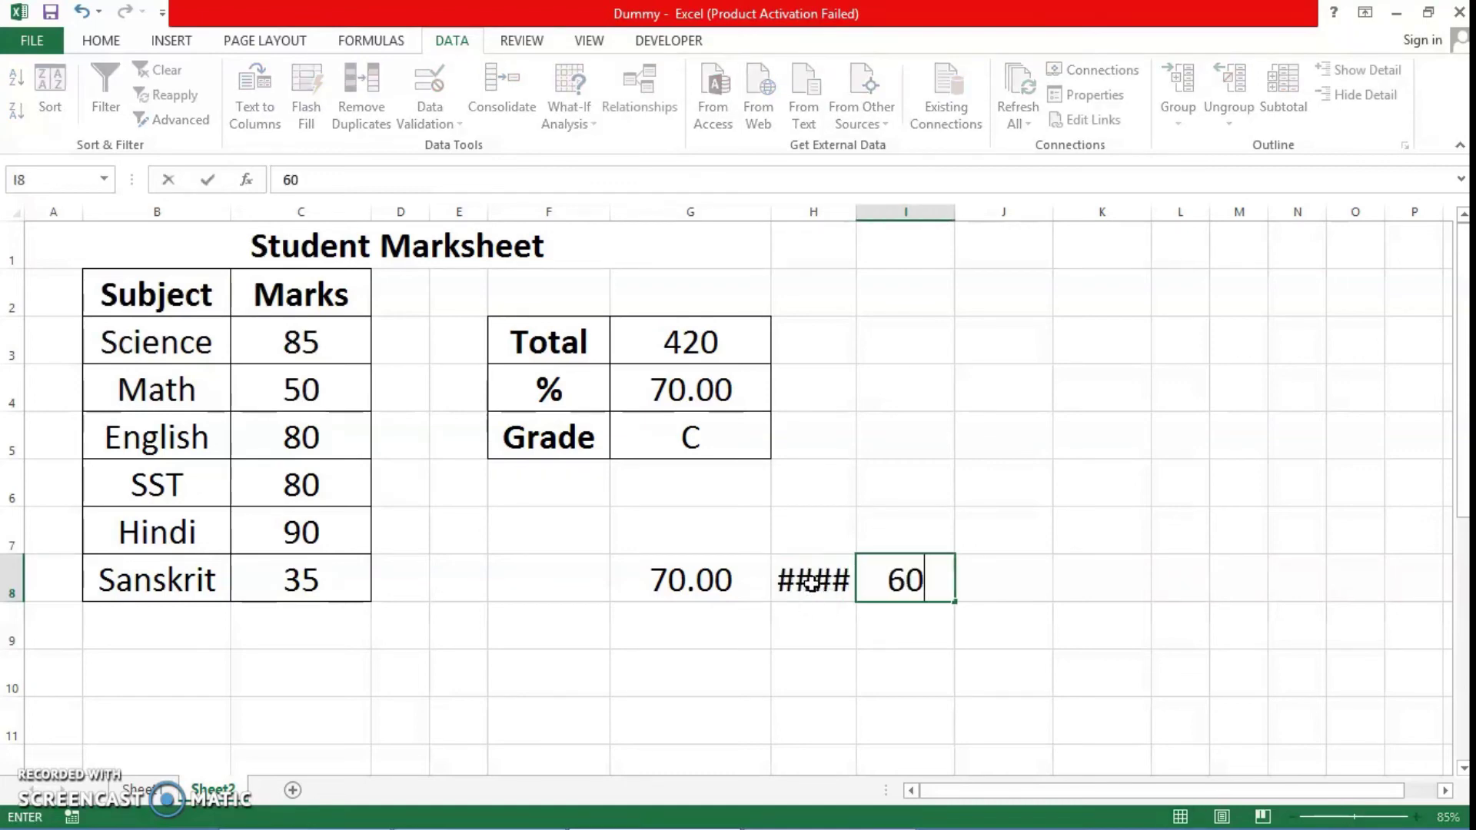
key("Tab")
type("70")
key("Tab")
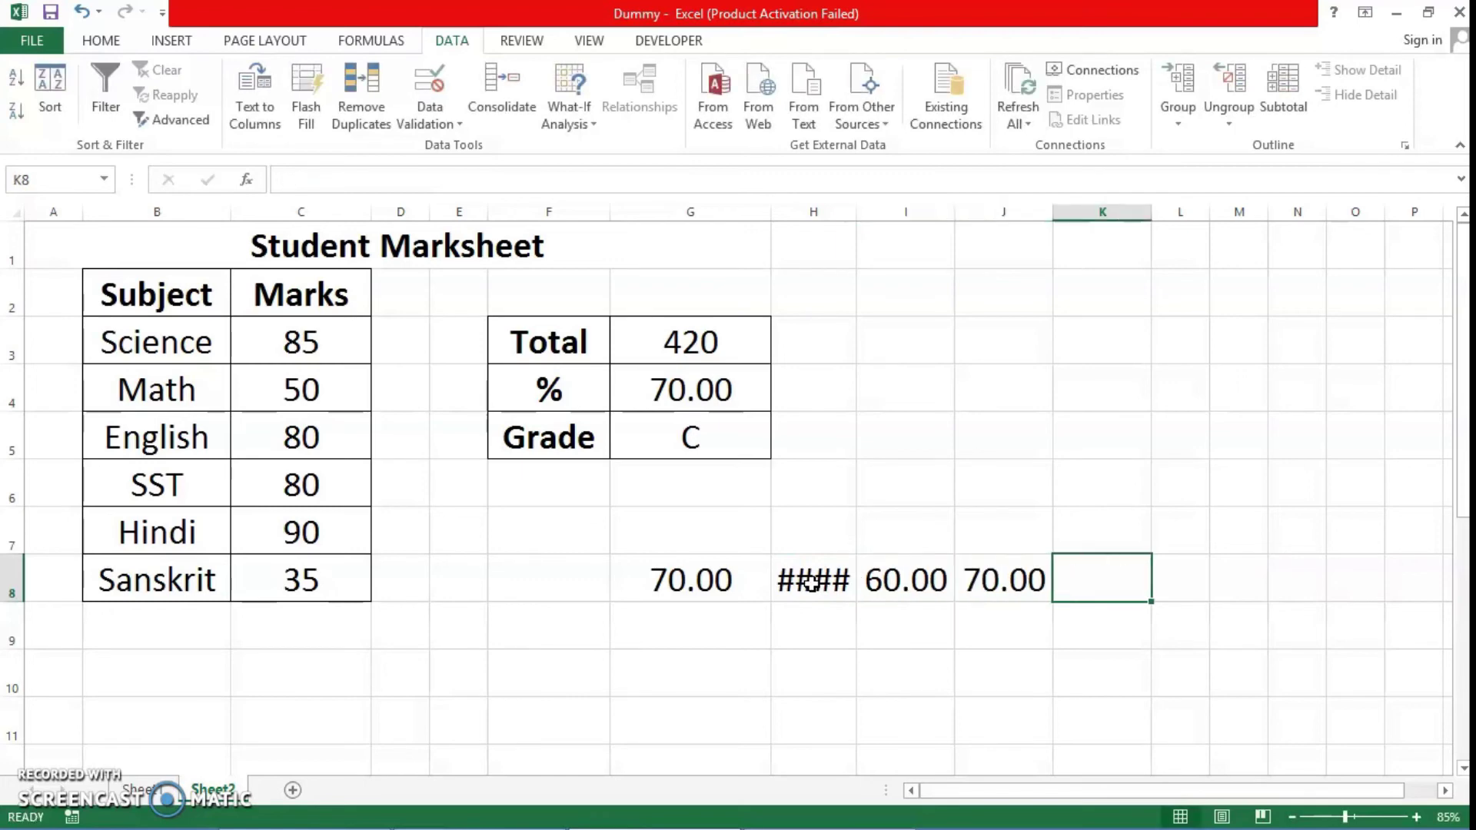
type("80")
key("Tab")
type("90")
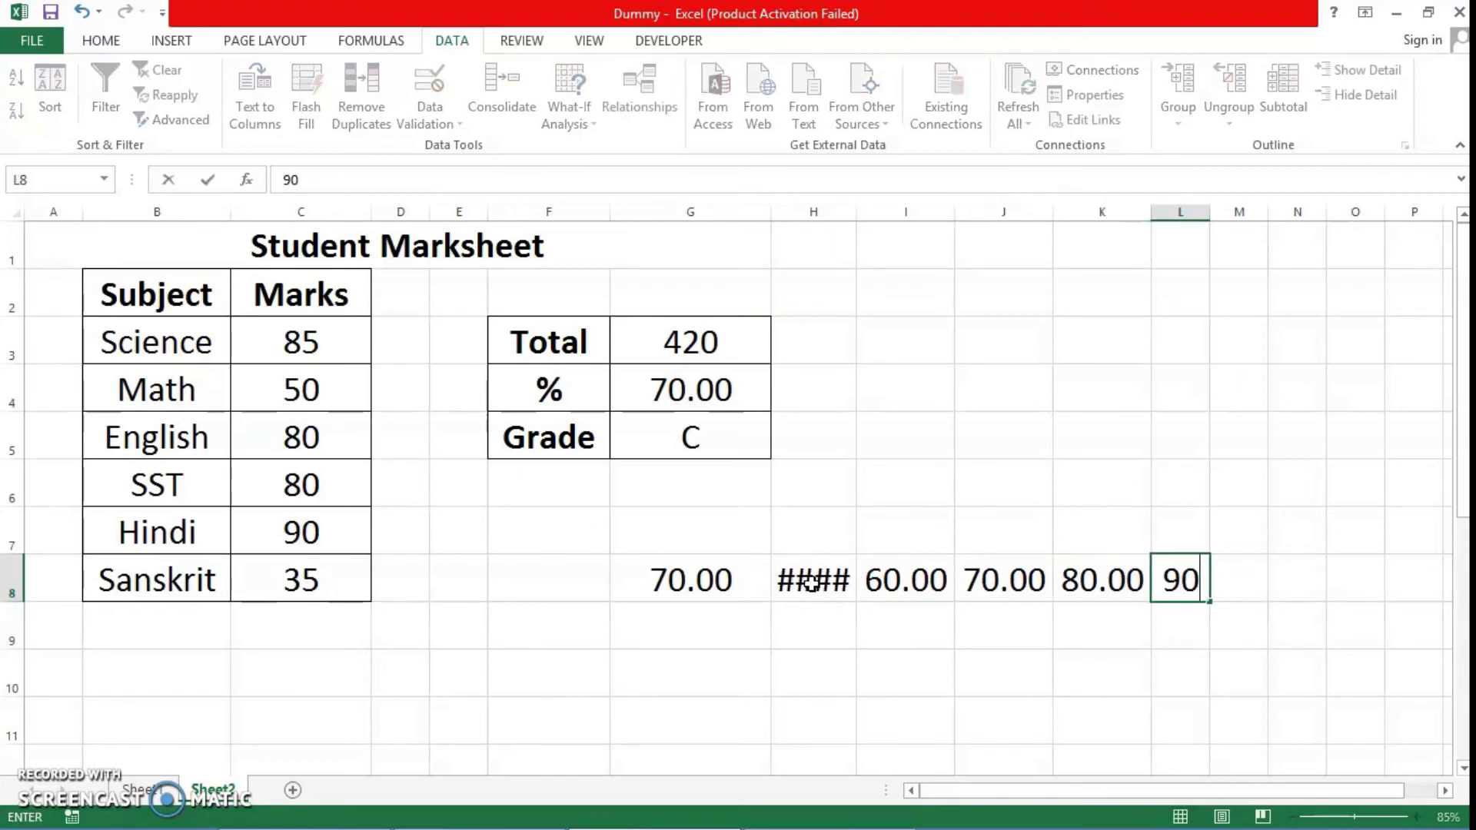
left_click(791, 672)
Enter Sanskrit marks 35, 45, 55, 65, 75 down G9:G13
left_click(684, 622)
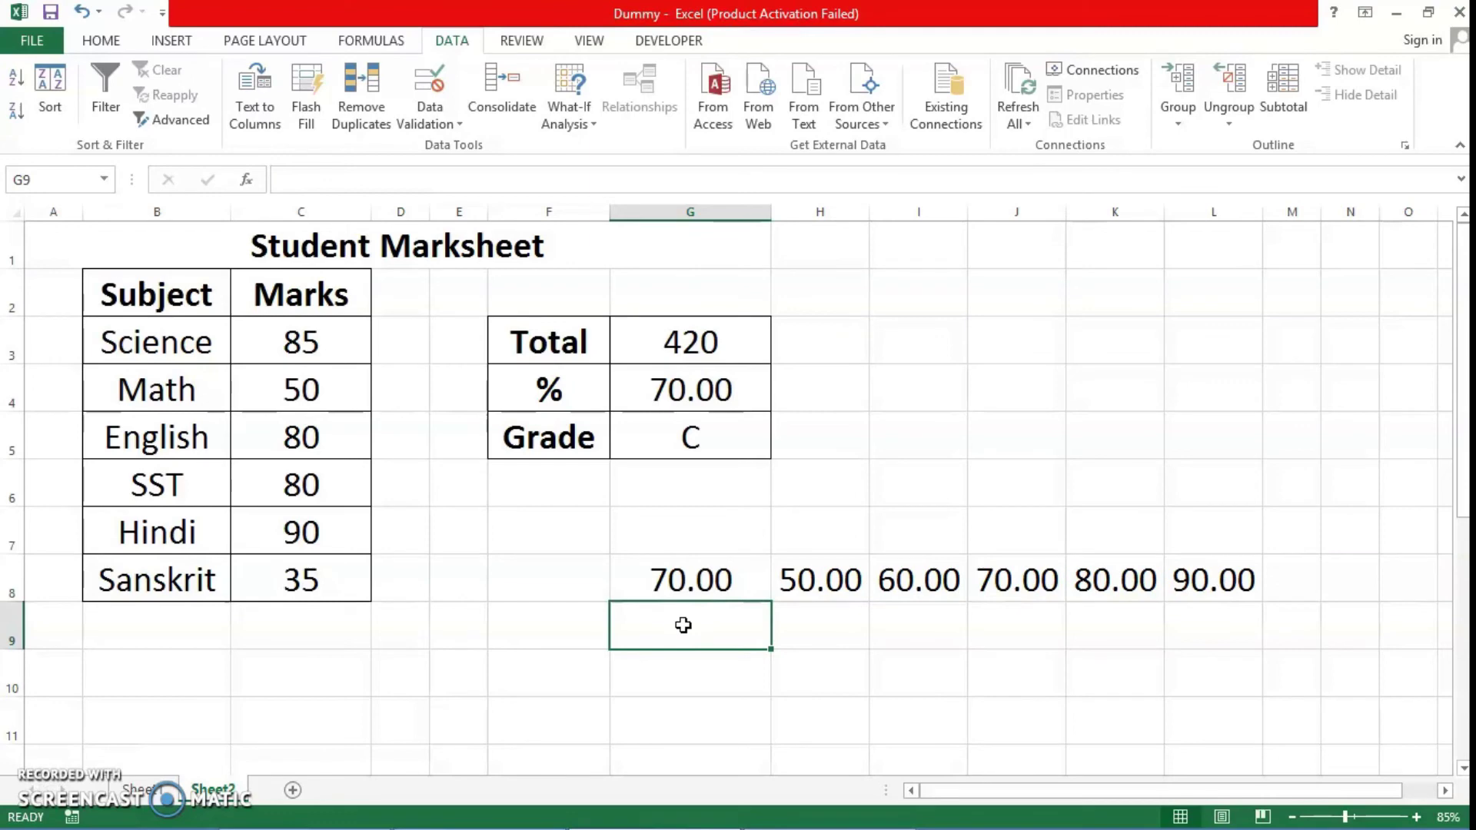
type("35")
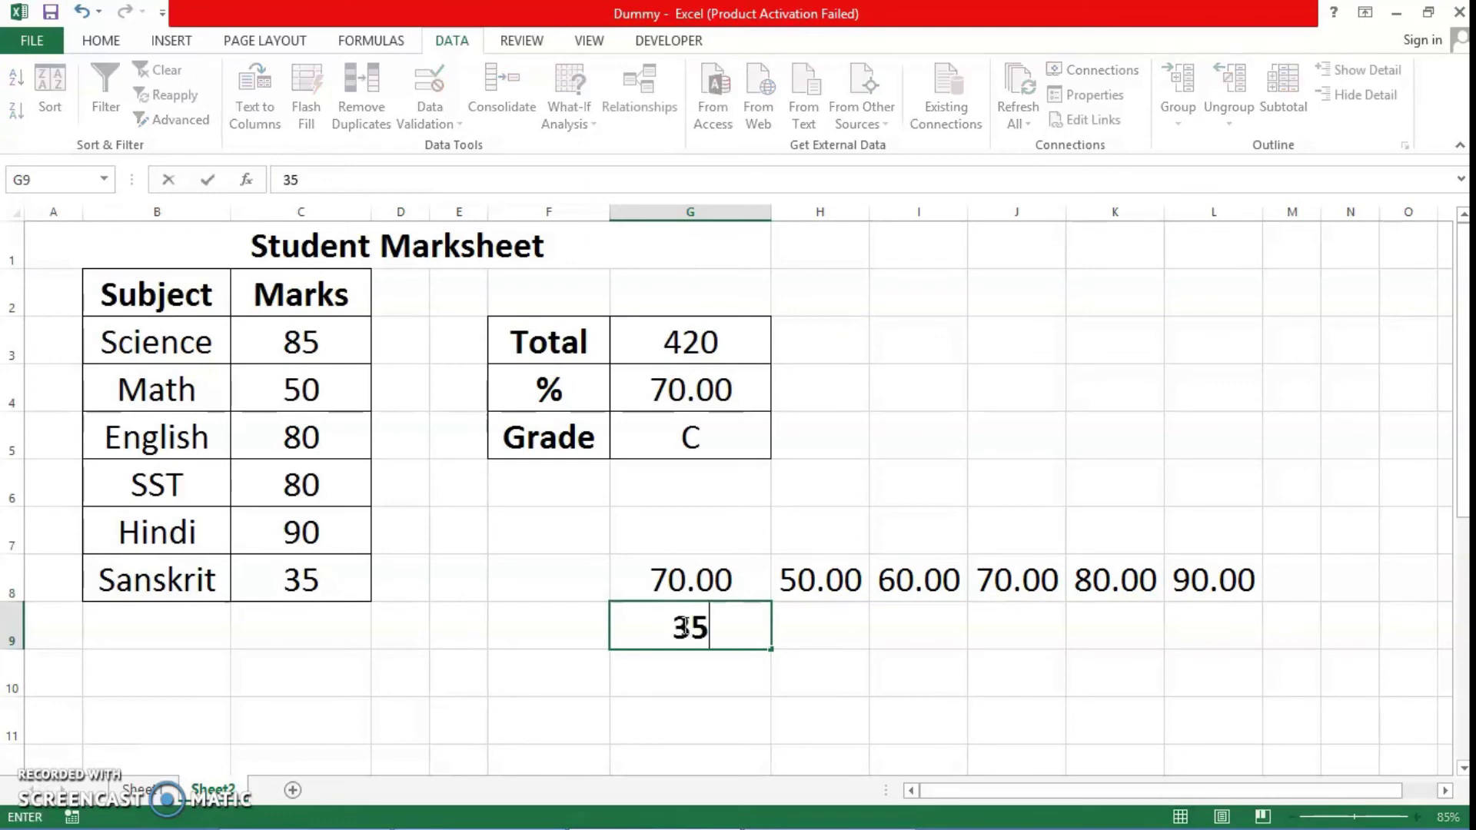
key("Return")
type("45")
key("Return")
type("5")
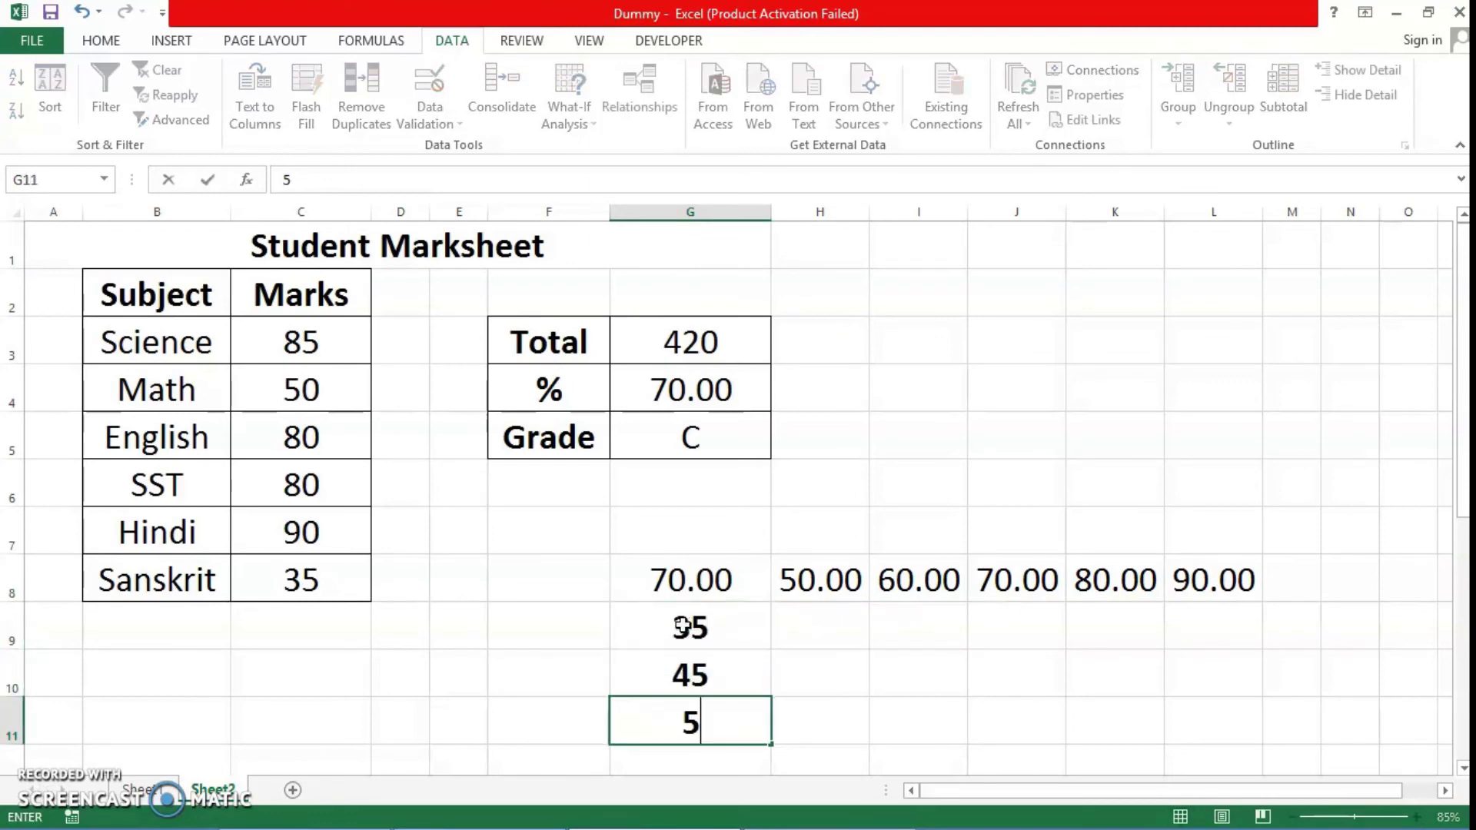
type("5")
key("Return")
type("65")
key("Return")
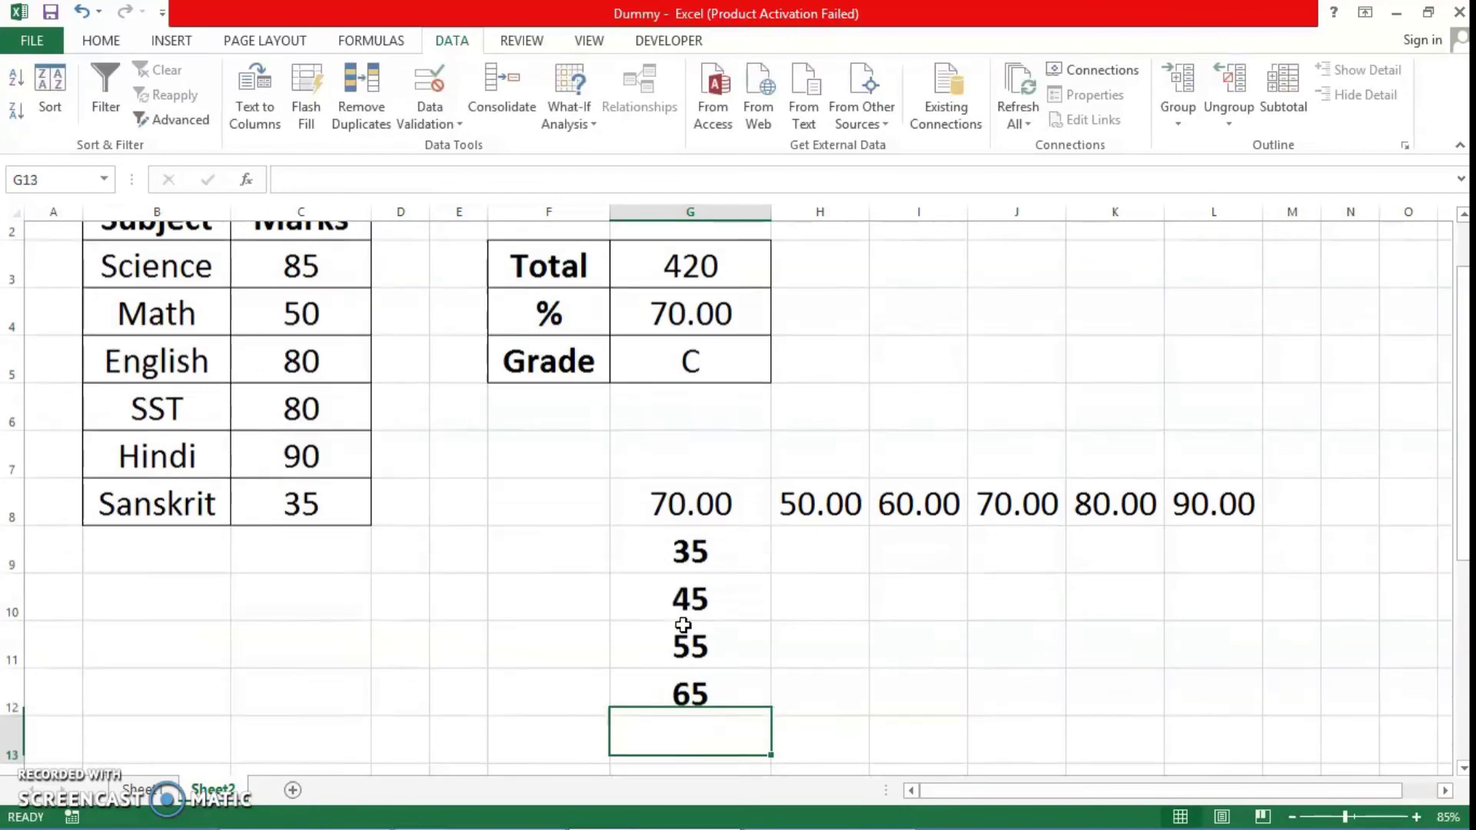
type("75")
left_click(758, 661)
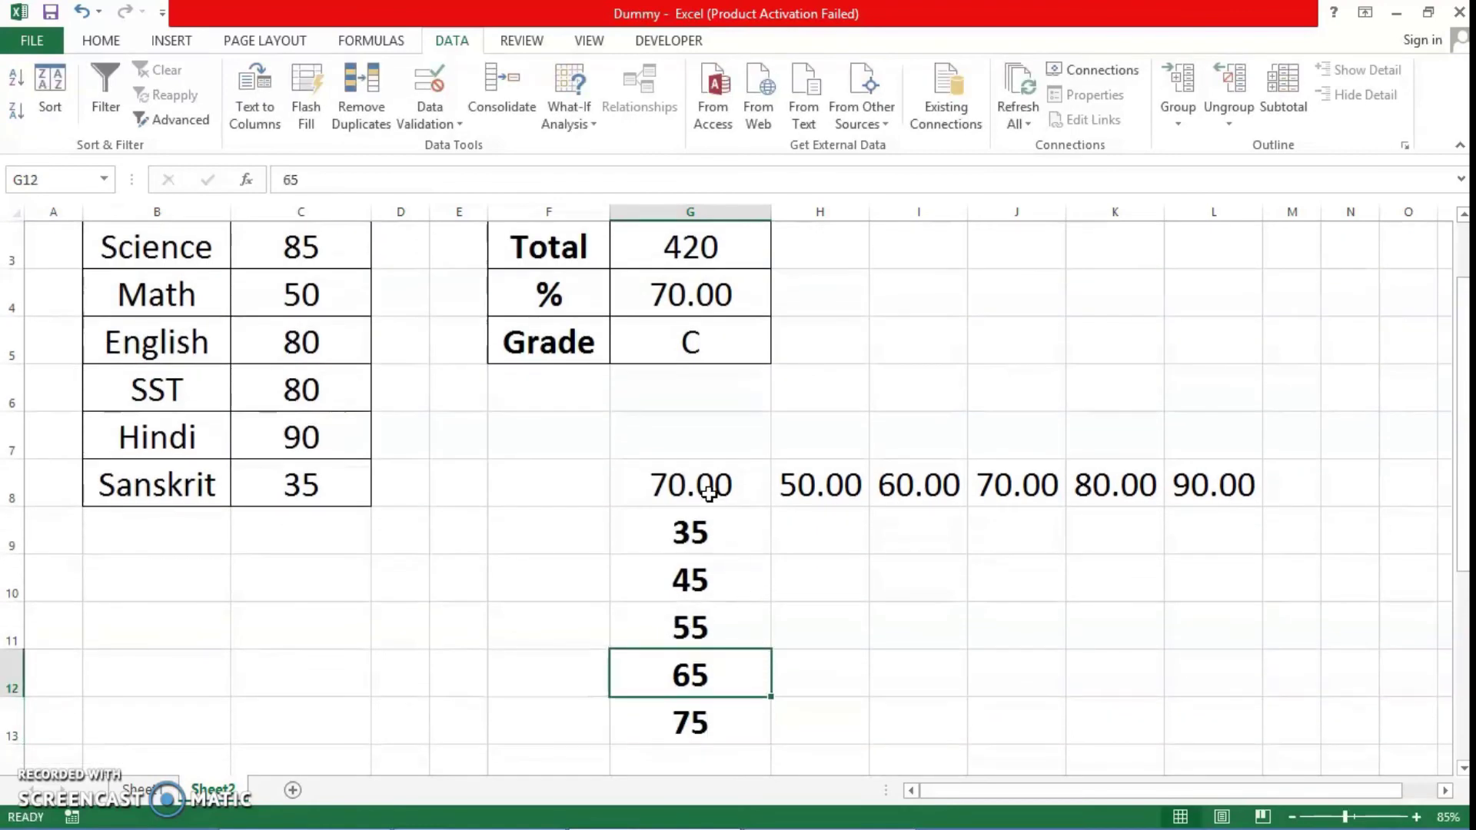
Build a data table over G8:L13 with row input C4 (Math) and column input C8 (Sanskrit)
mouse_move(708, 493)
left_mouse_down()
mouse_move(1209, 635)
mouse_move(1223, 708)
left_mouse_up()
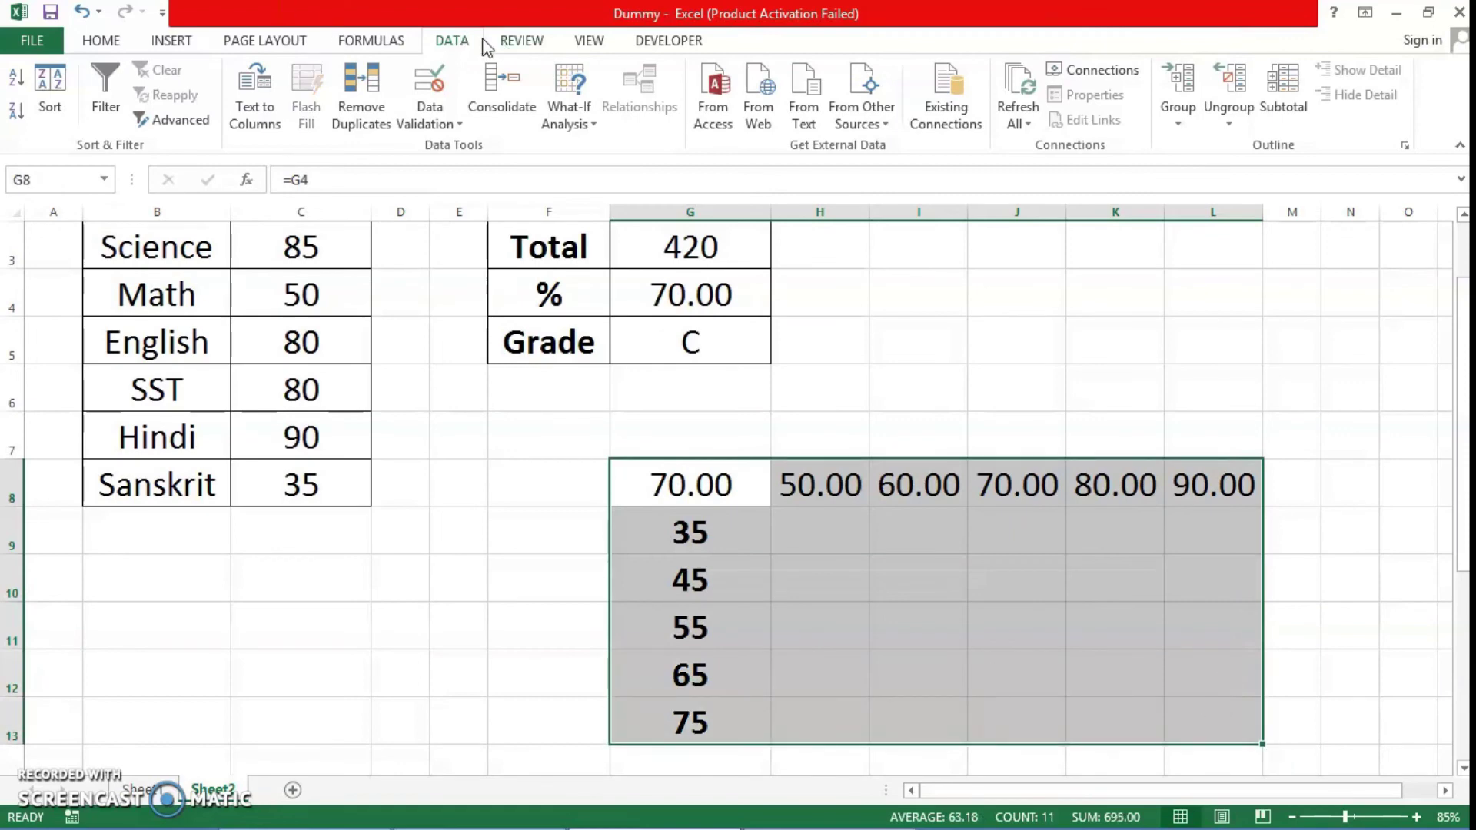
left_click(572, 115)
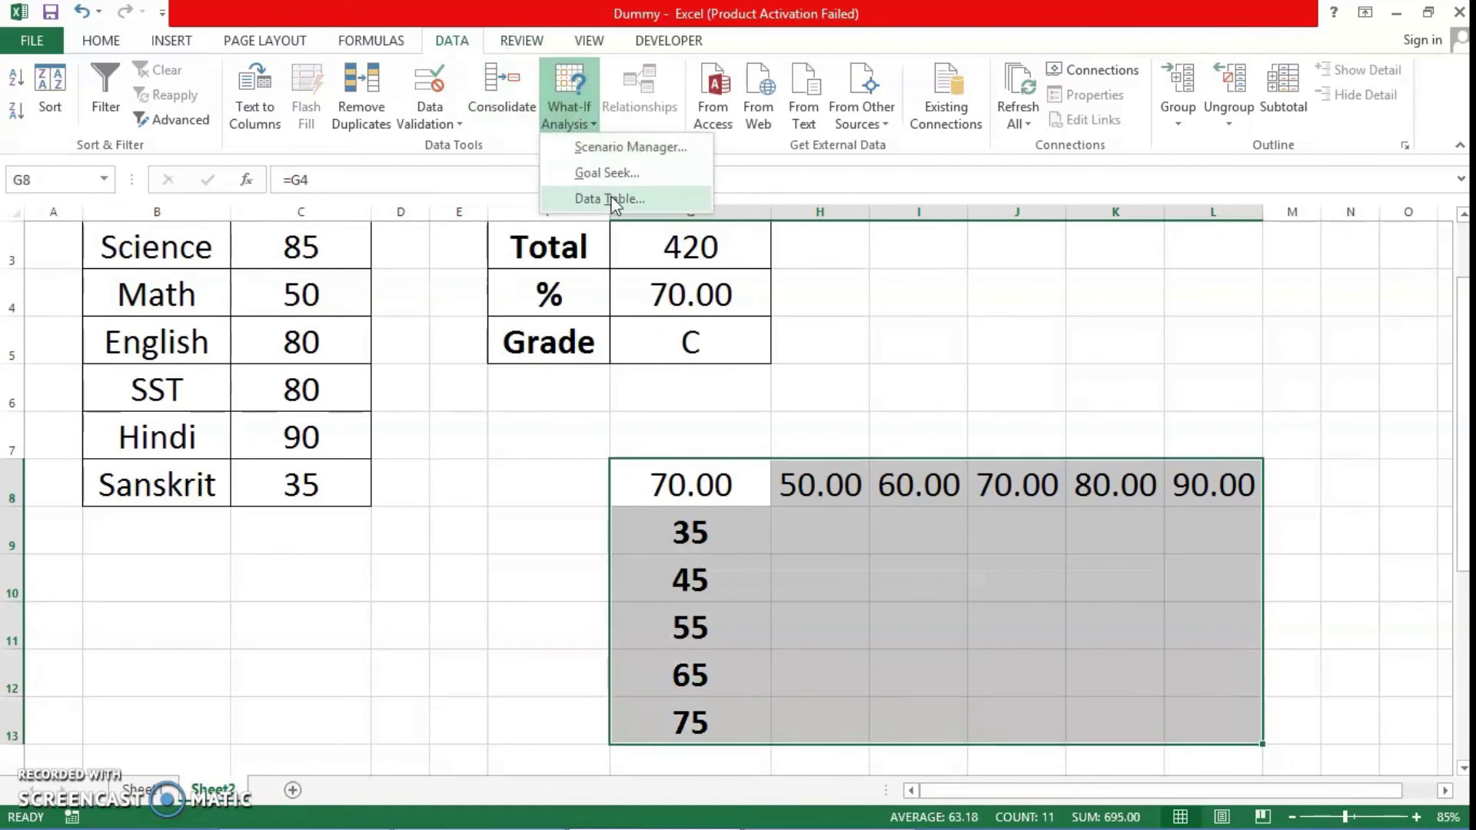
left_click(615, 202)
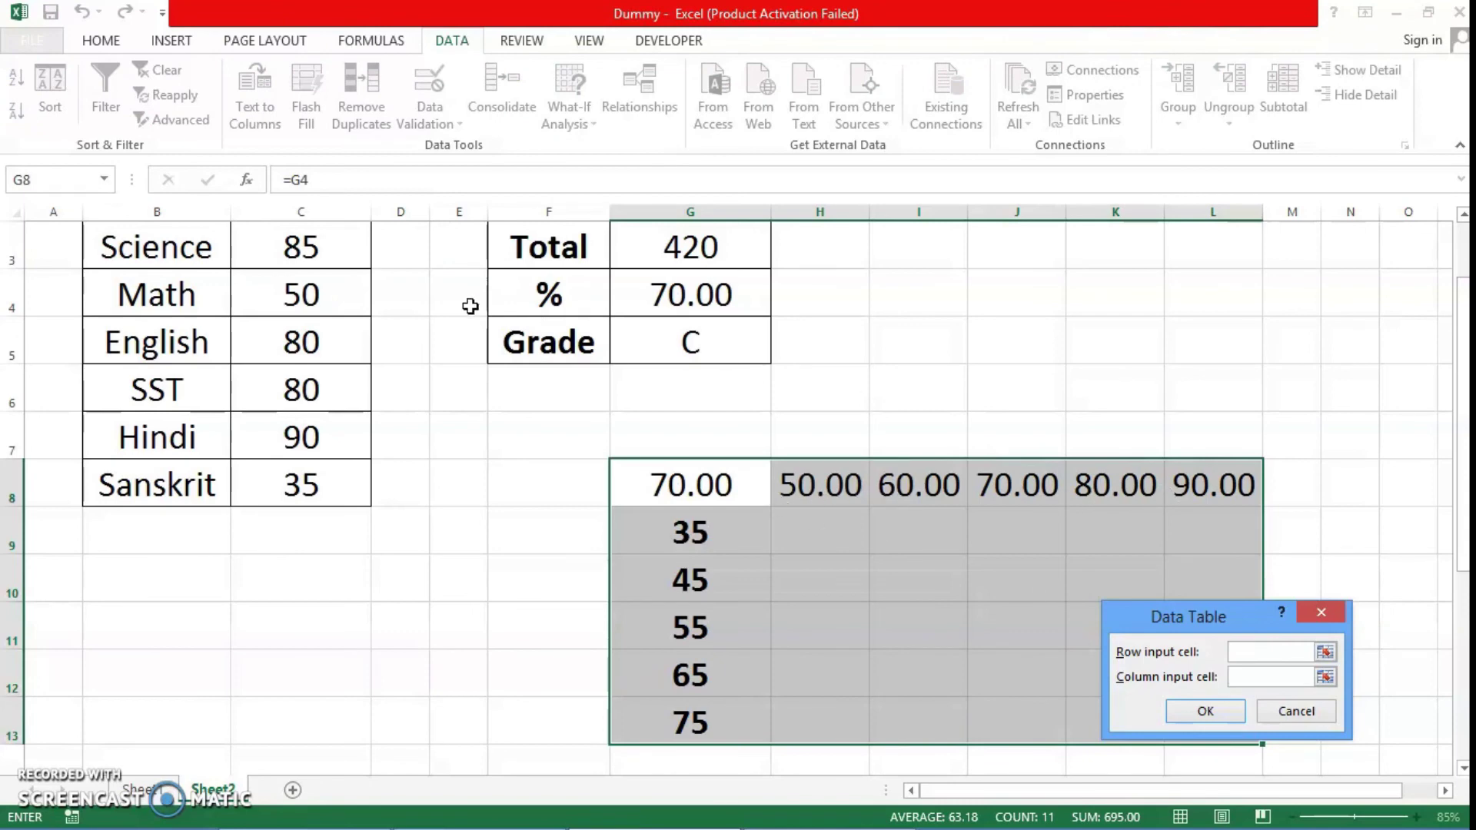
left_click(286, 298)
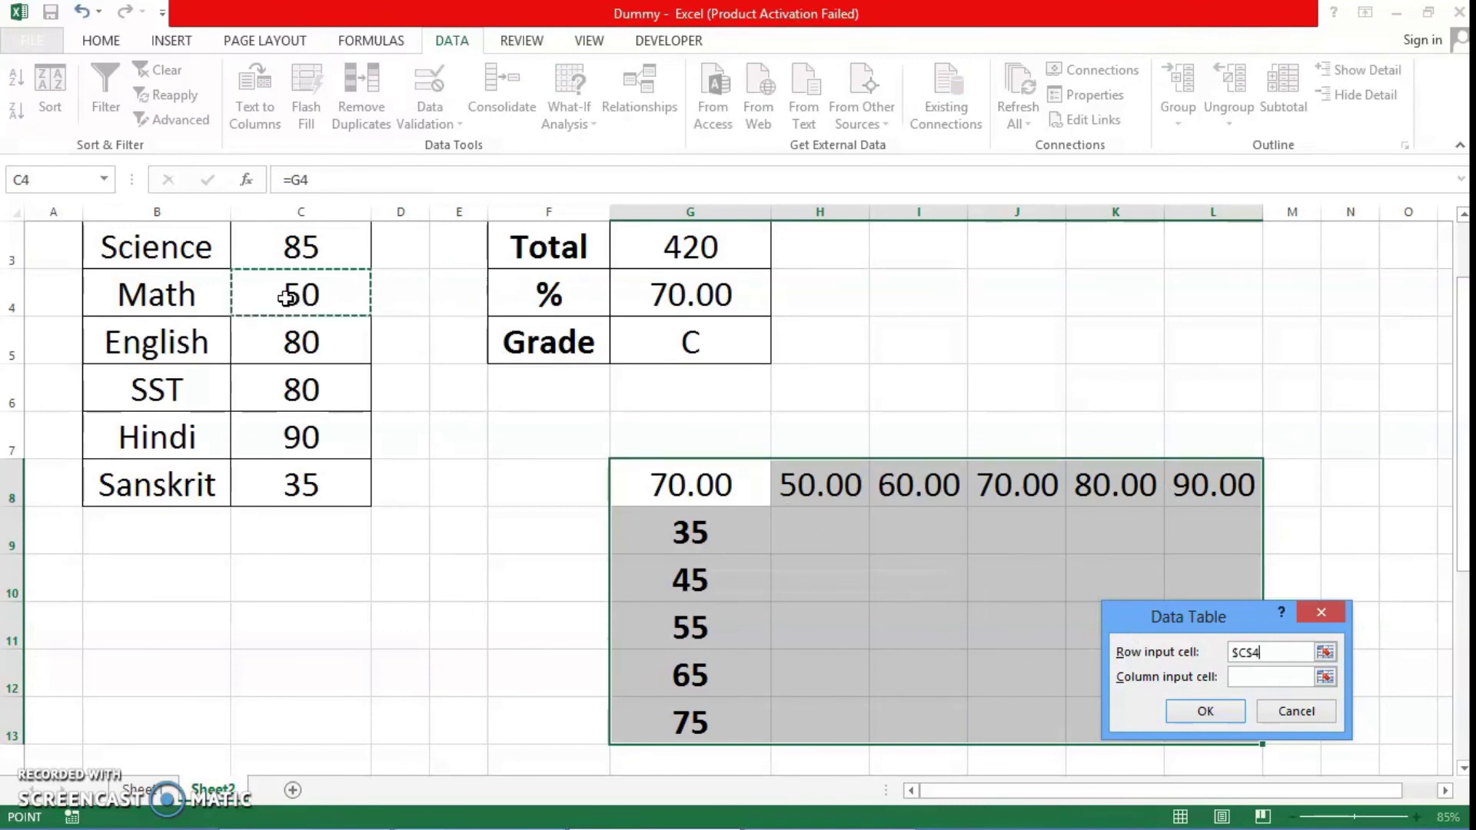
left_click(1247, 678)
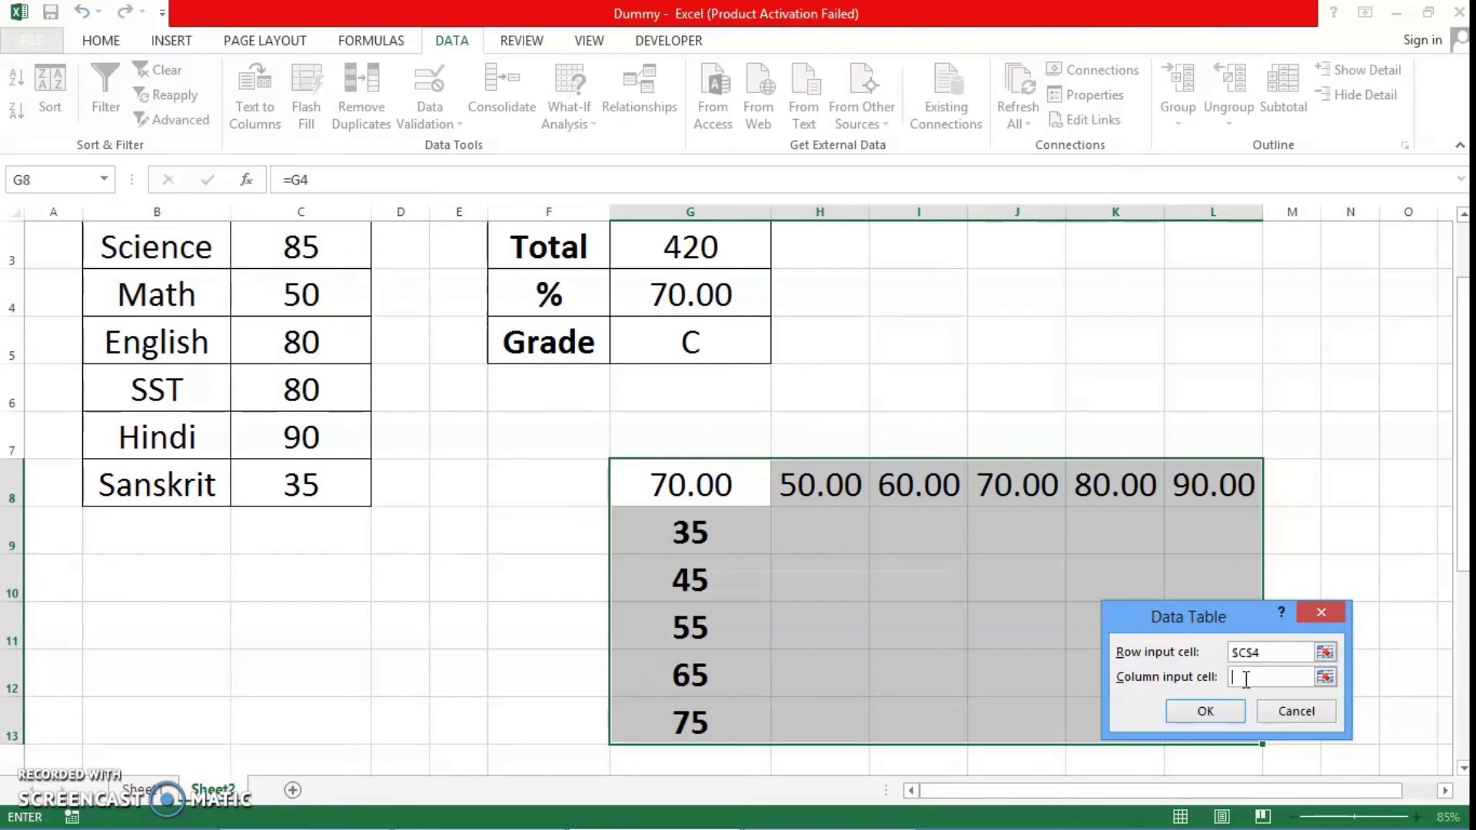
left_click(291, 494)
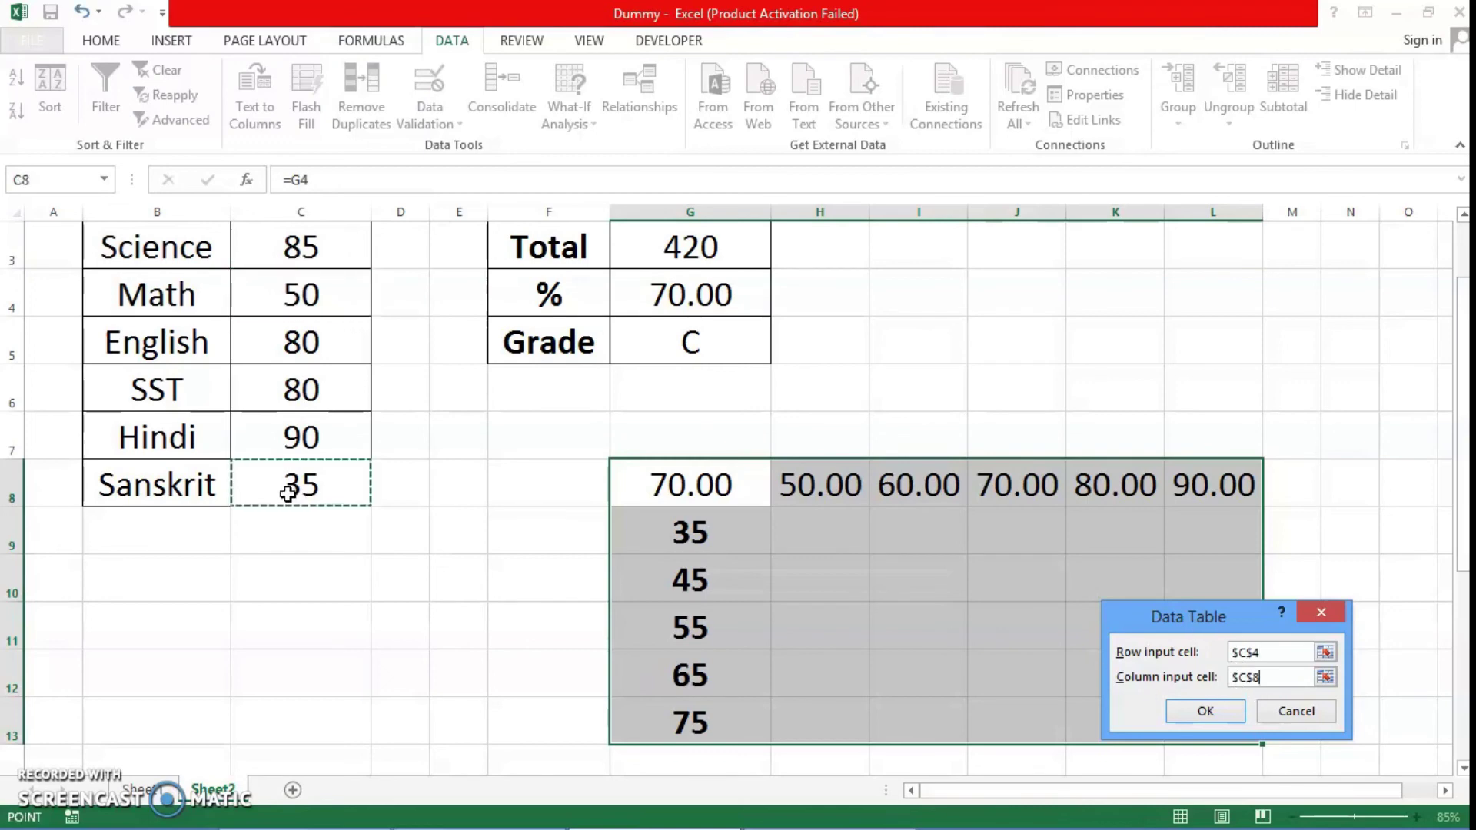
left_click(1206, 712)
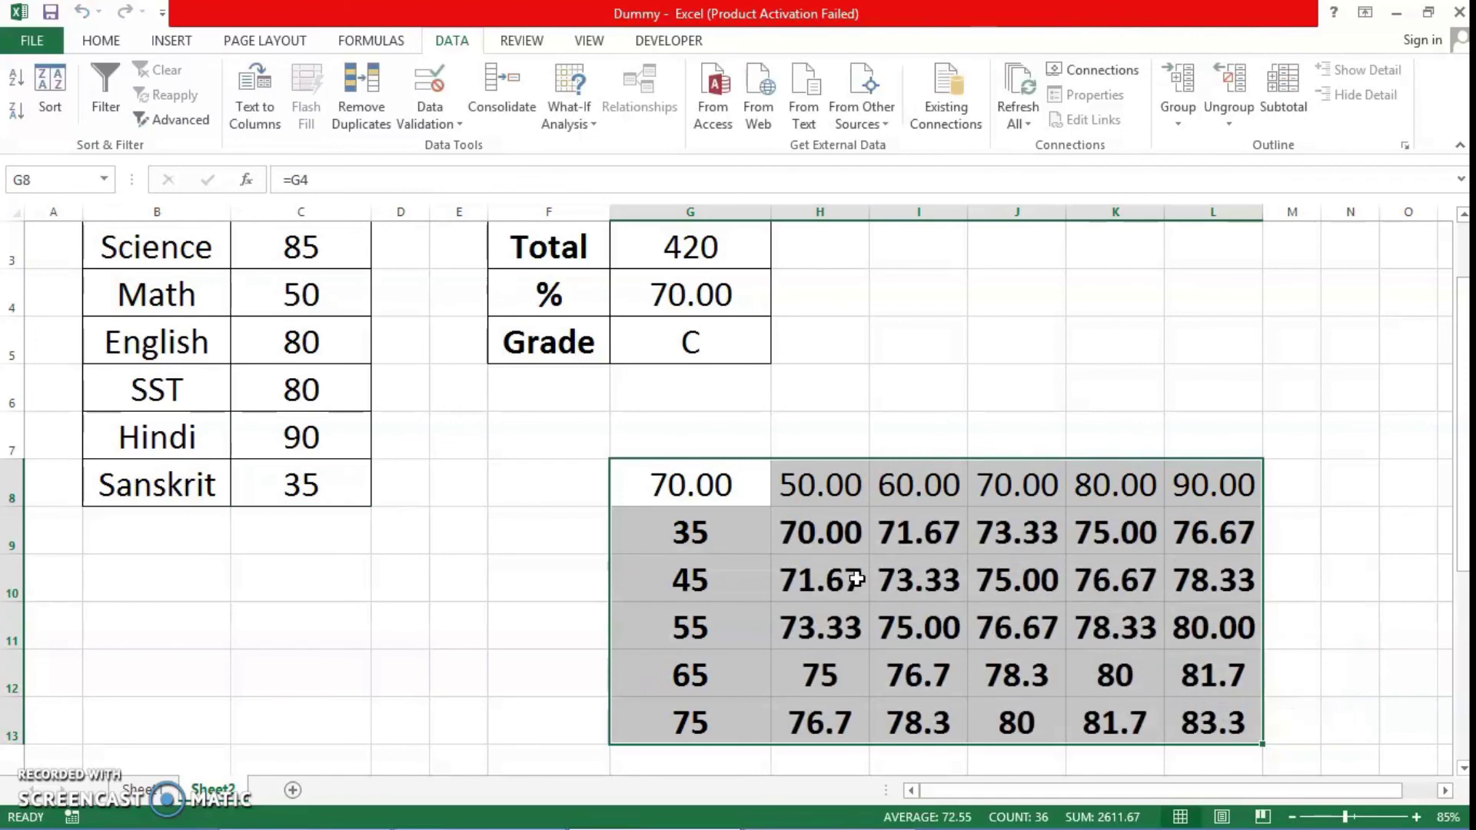
scroll(856, 579, "up", 1)
left_click(799, 581)
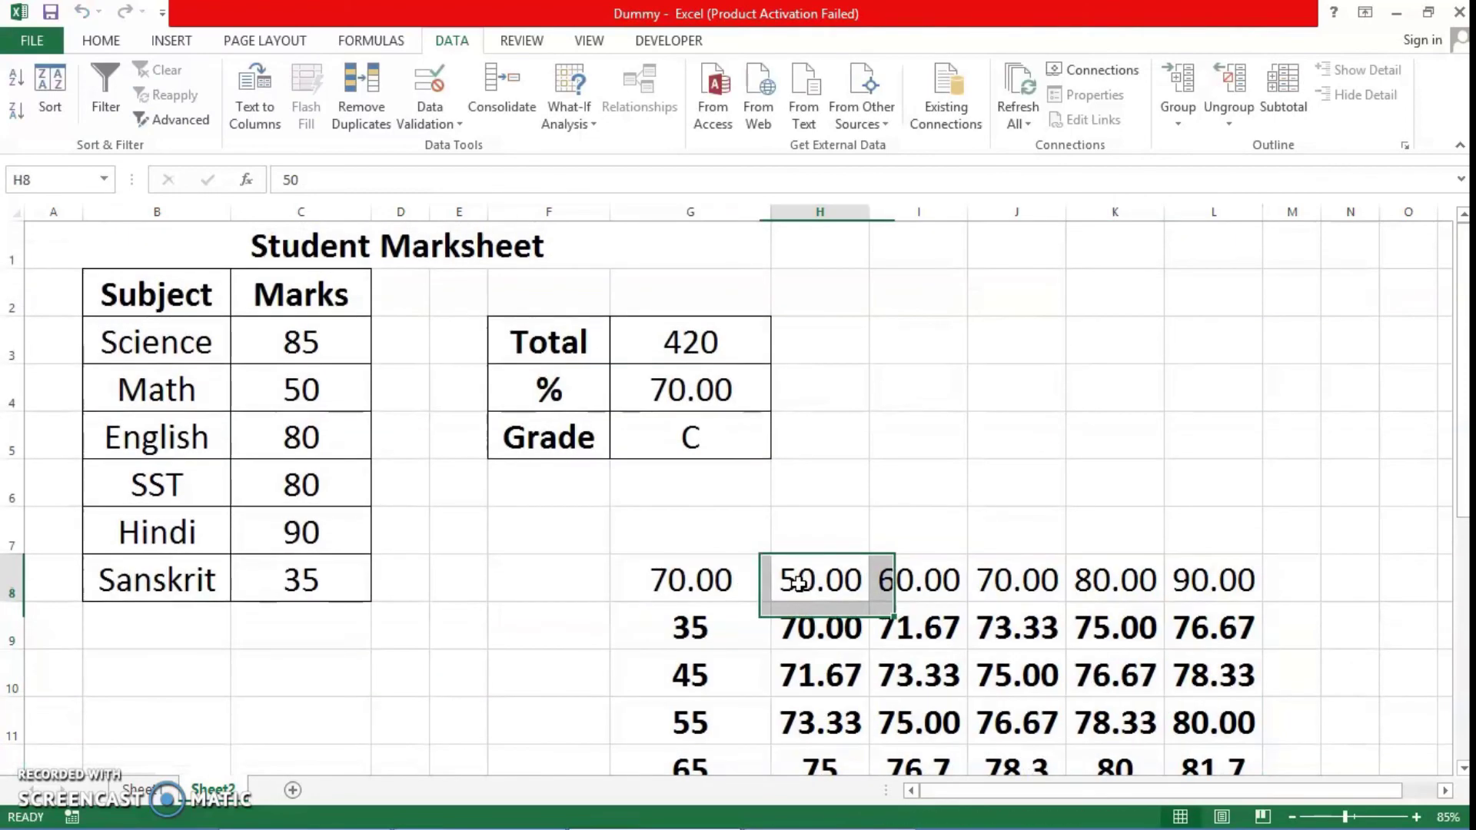
left_click(717, 632)
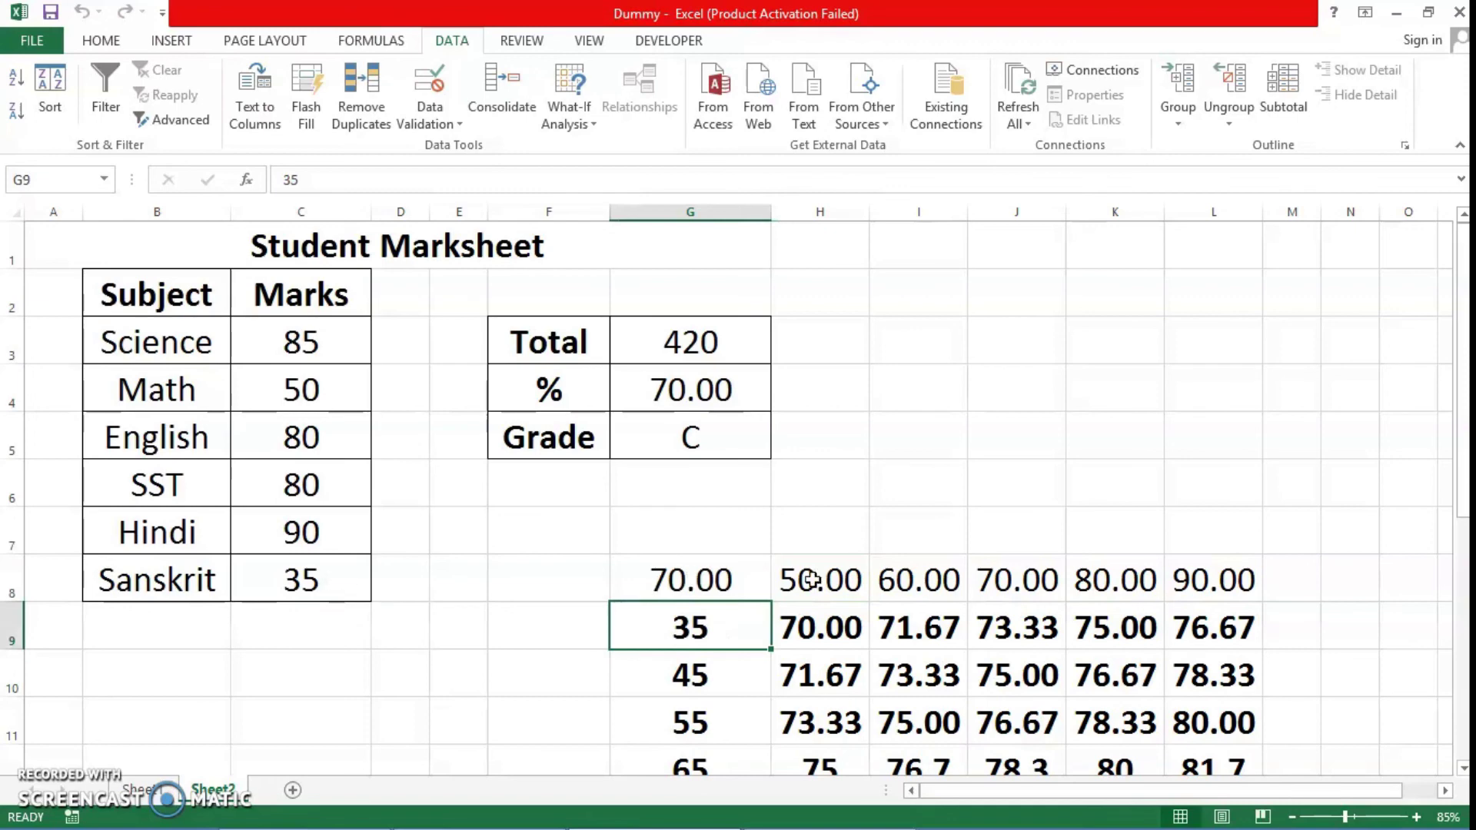
left_click(842, 621)
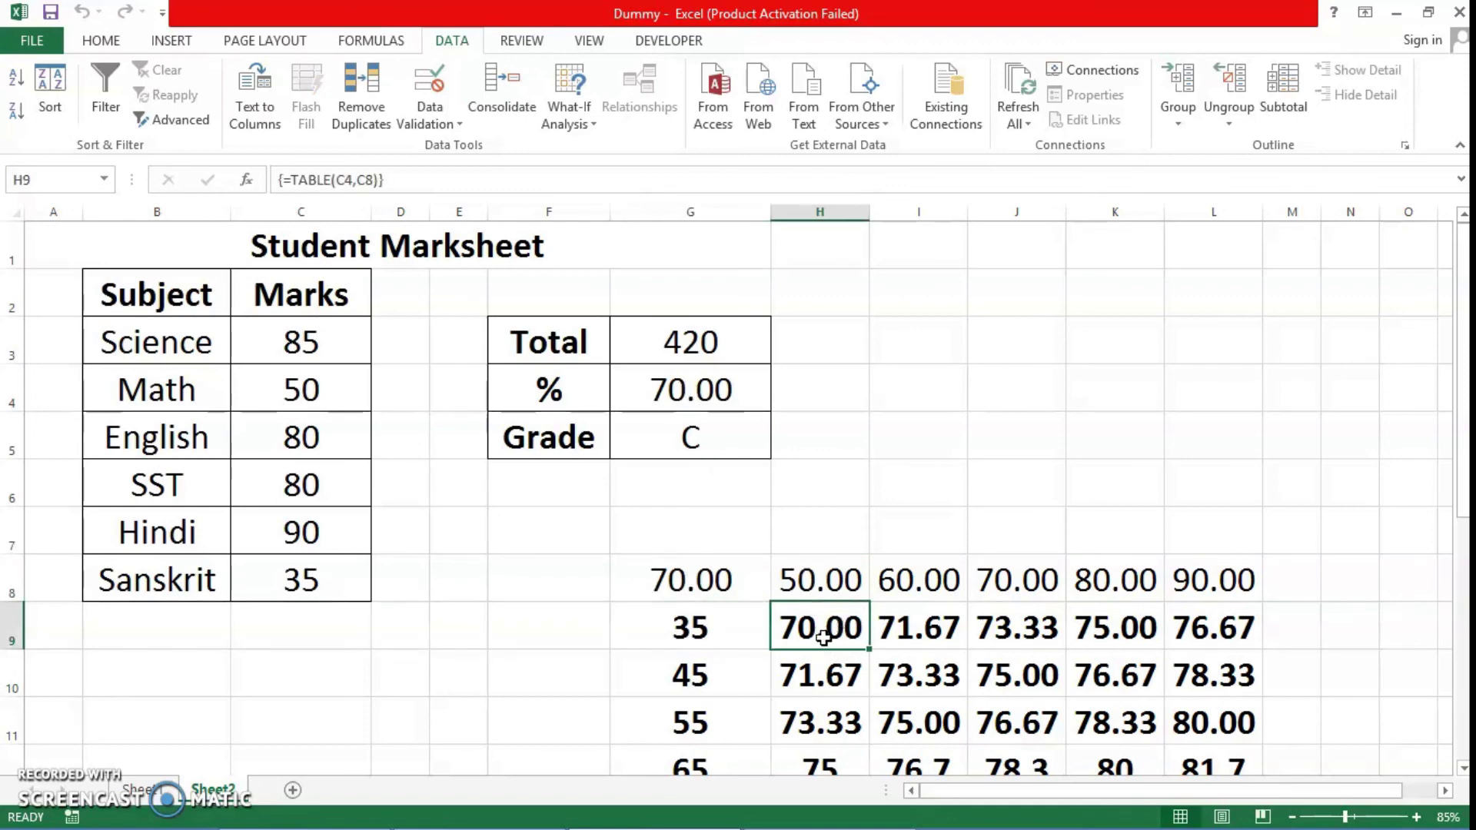
scroll(915, 630, "down", 1)
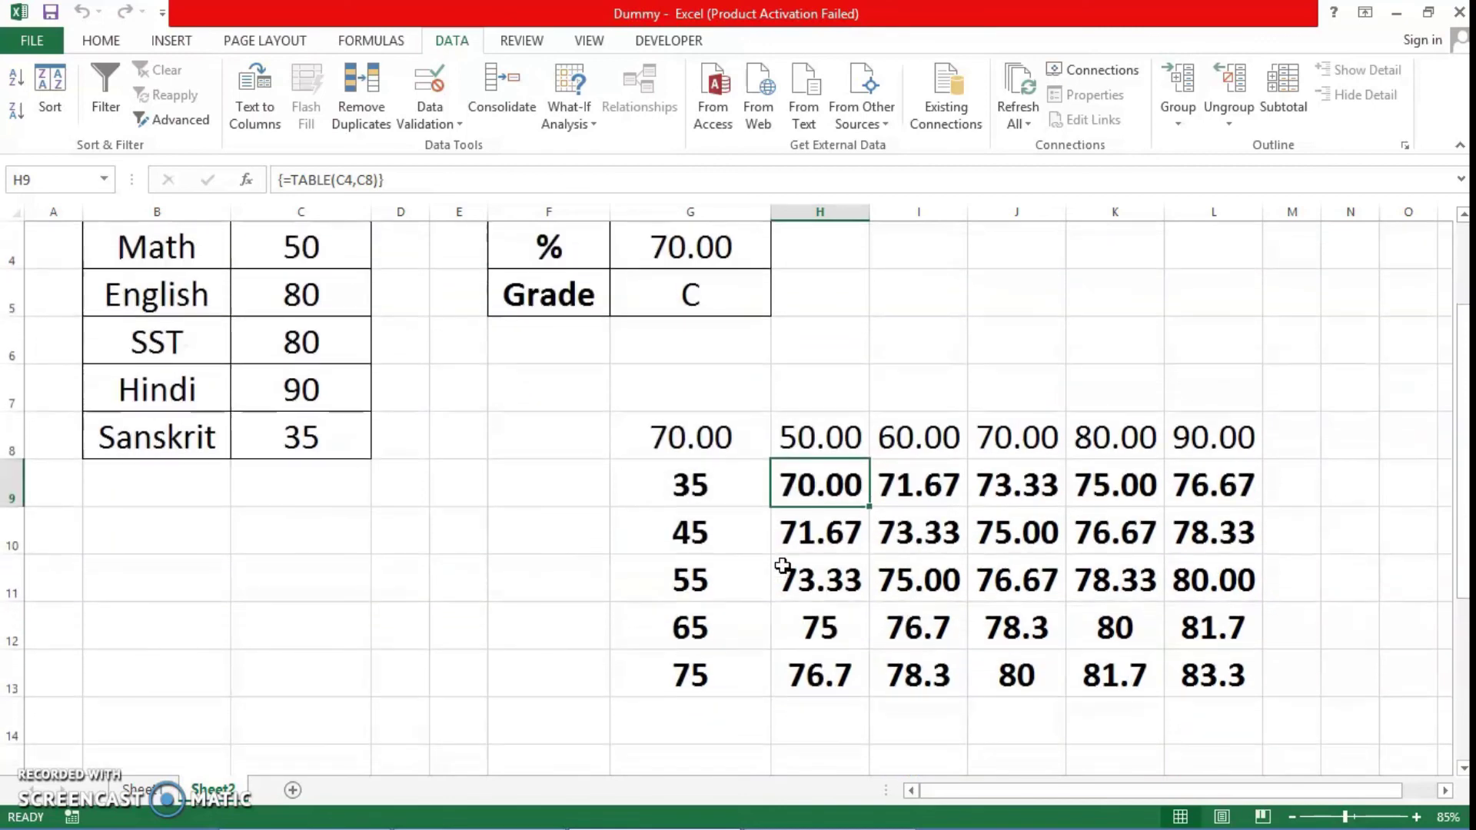
left_click(946, 435)
key("Right")
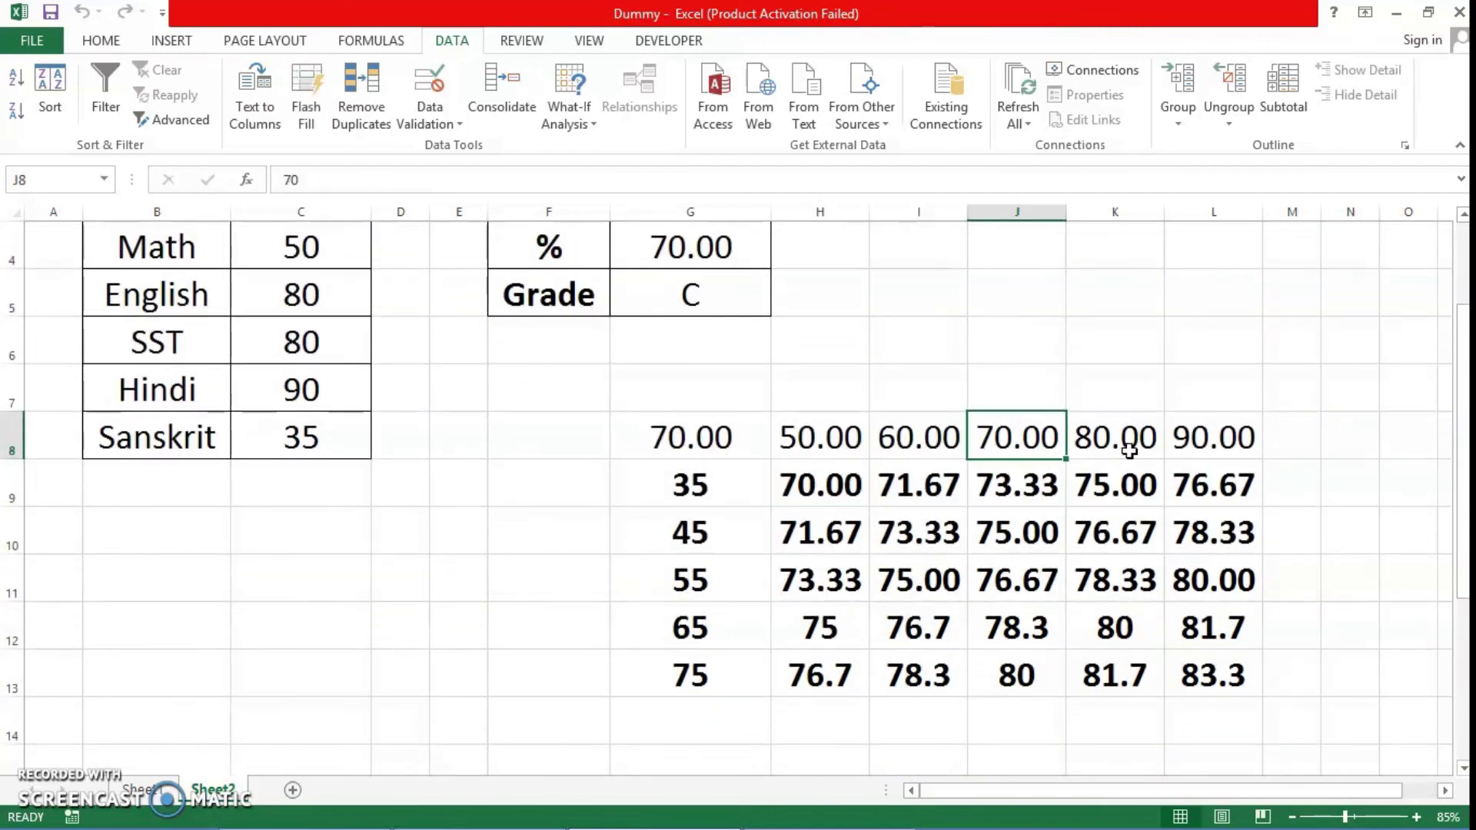
key("Right")
key("Right")
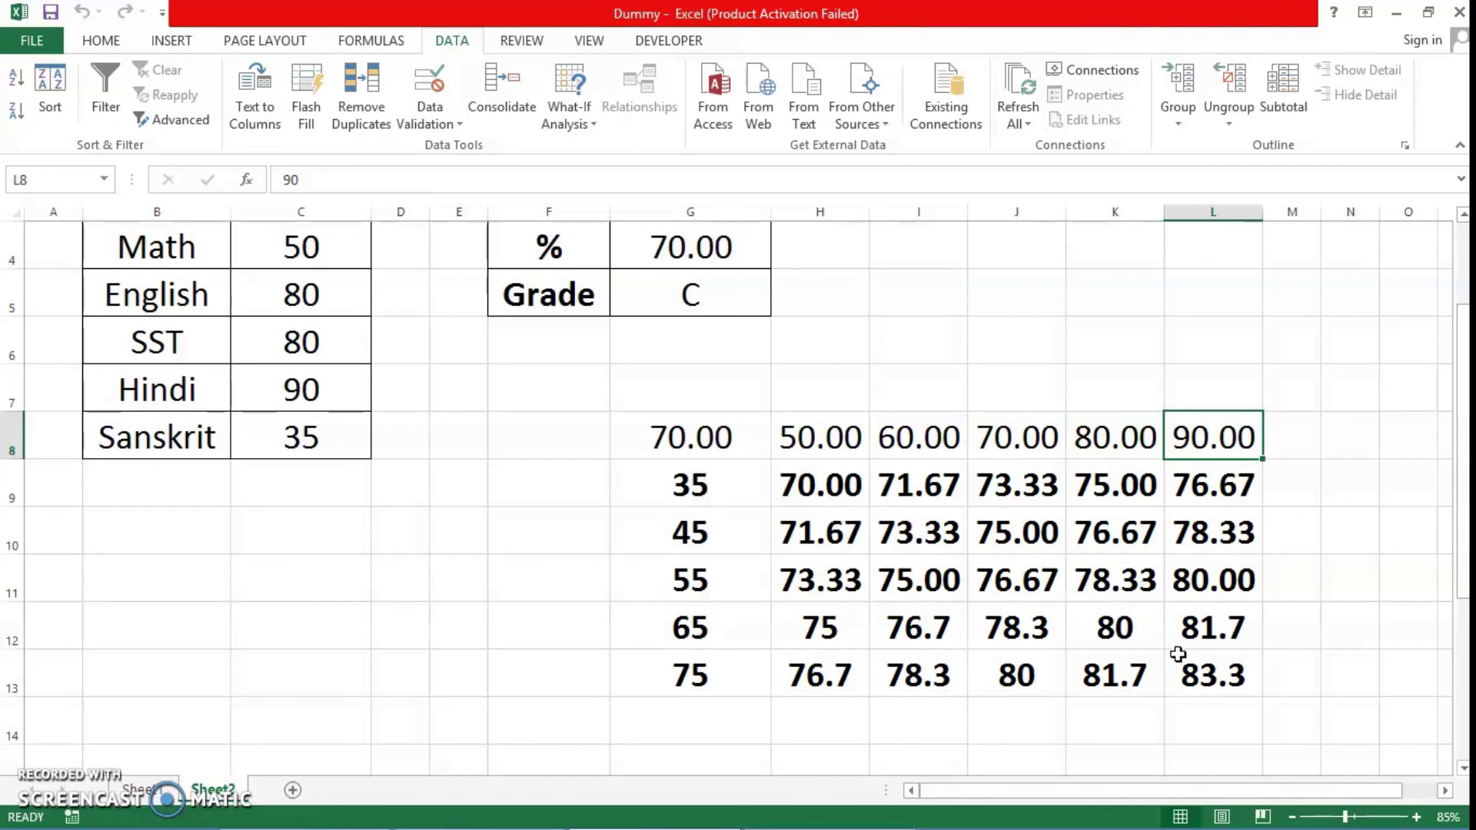
left_click(978, 688)
left_click(1199, 669)
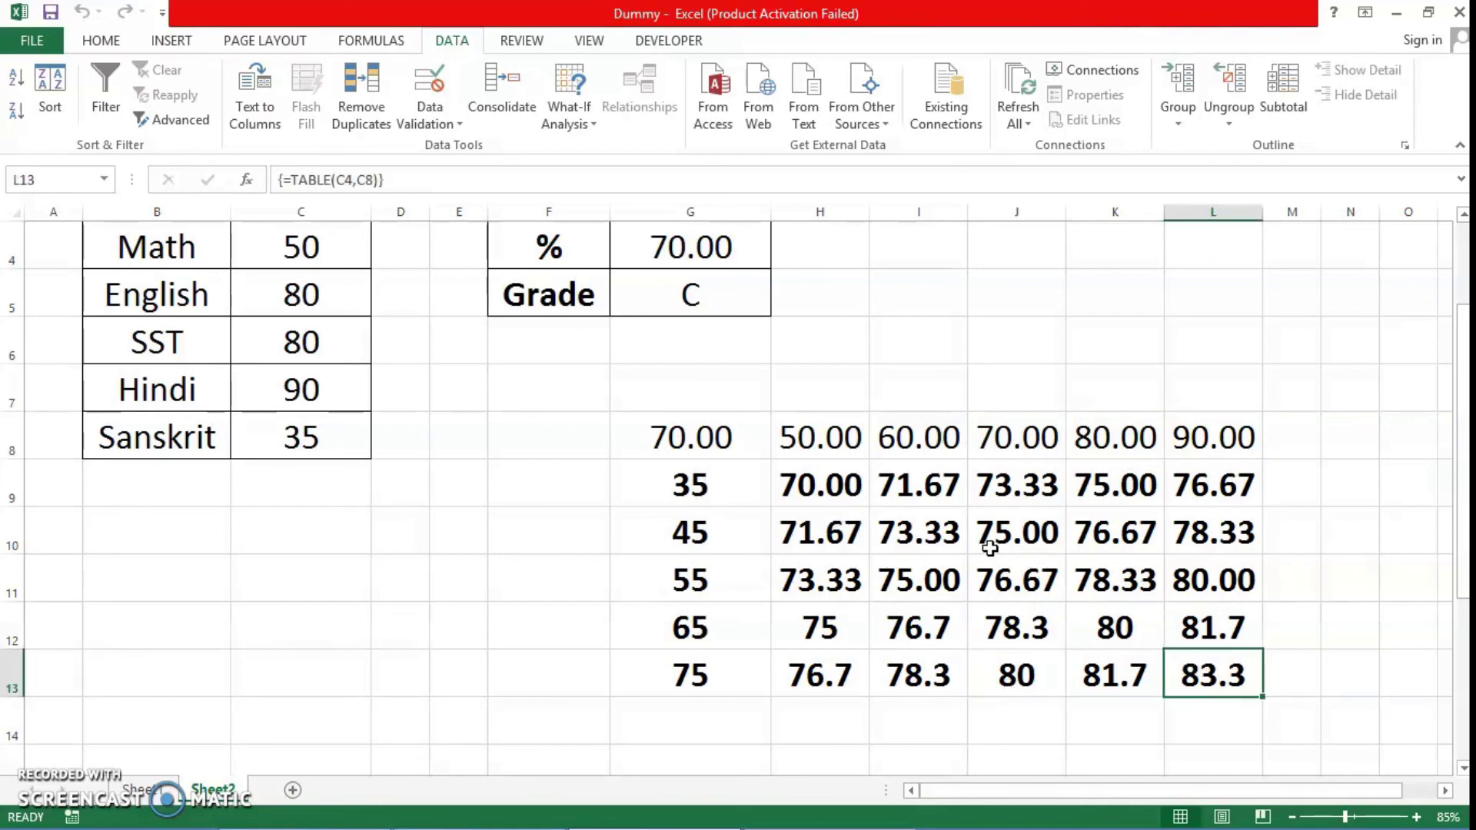
scroll(990, 548, "up", 1)
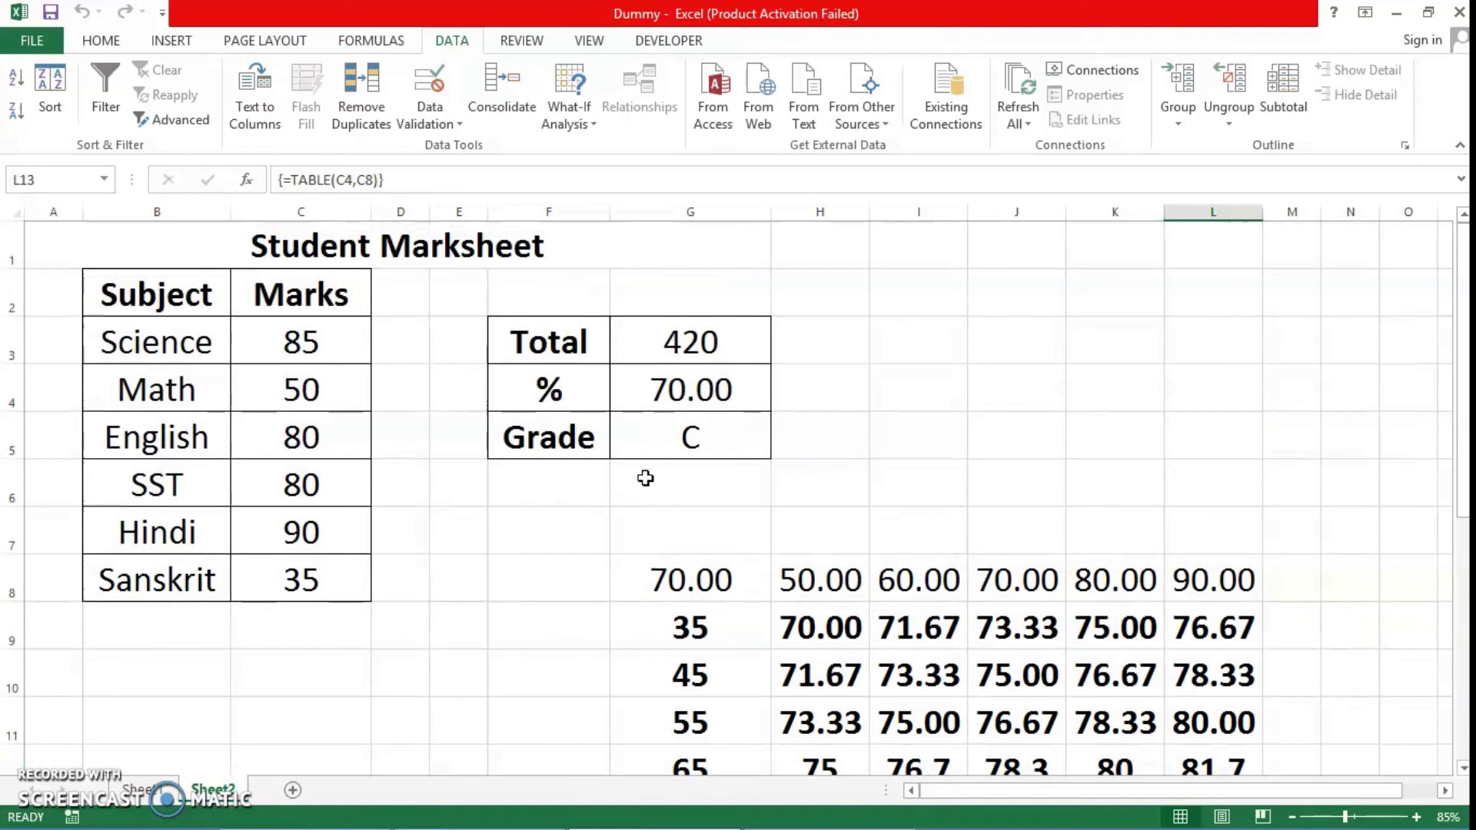